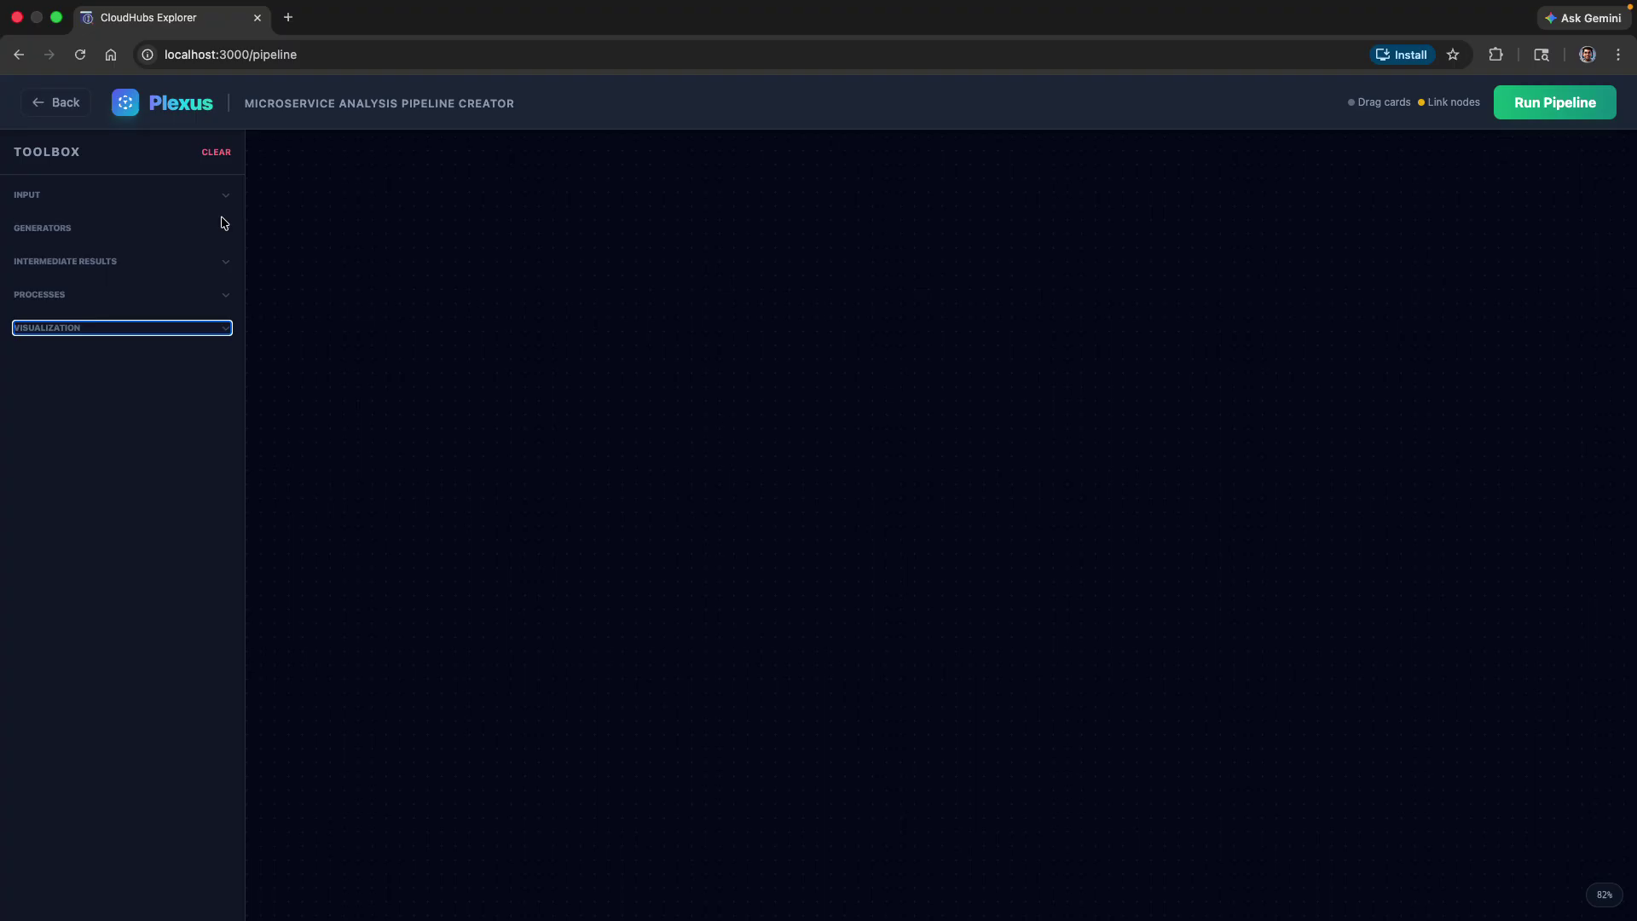
- Add a System Source card from the Input category and place it in the canvas's upper-left area
{"action": "left_click", "coordinate": [224, 198]}
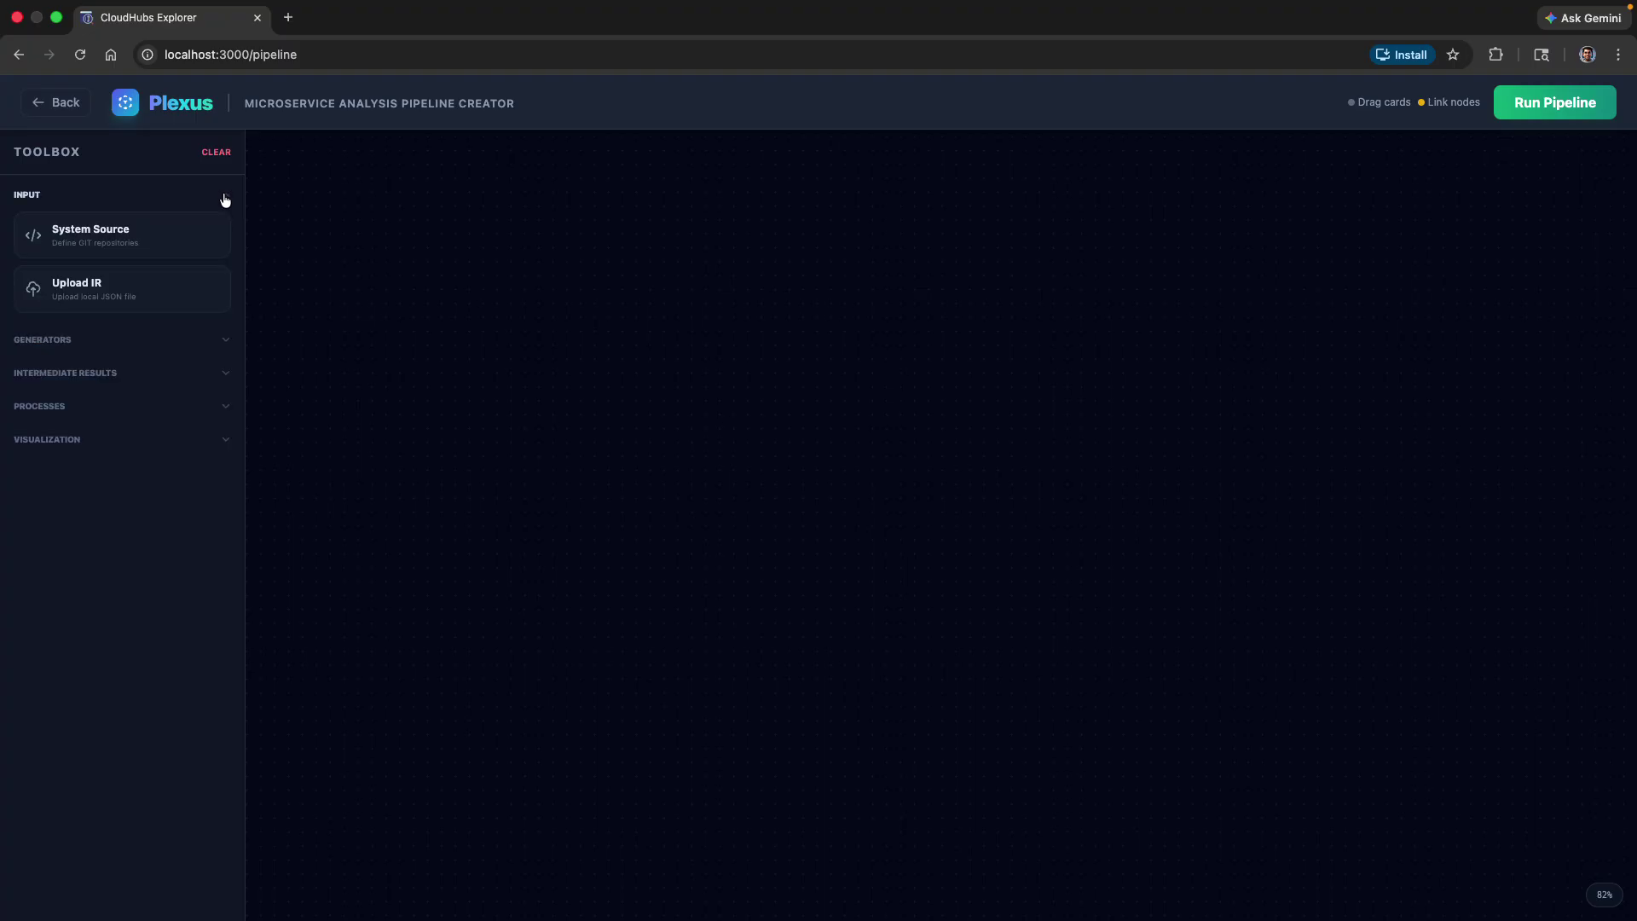
{"action": "left_click", "coordinate": [150, 246]}
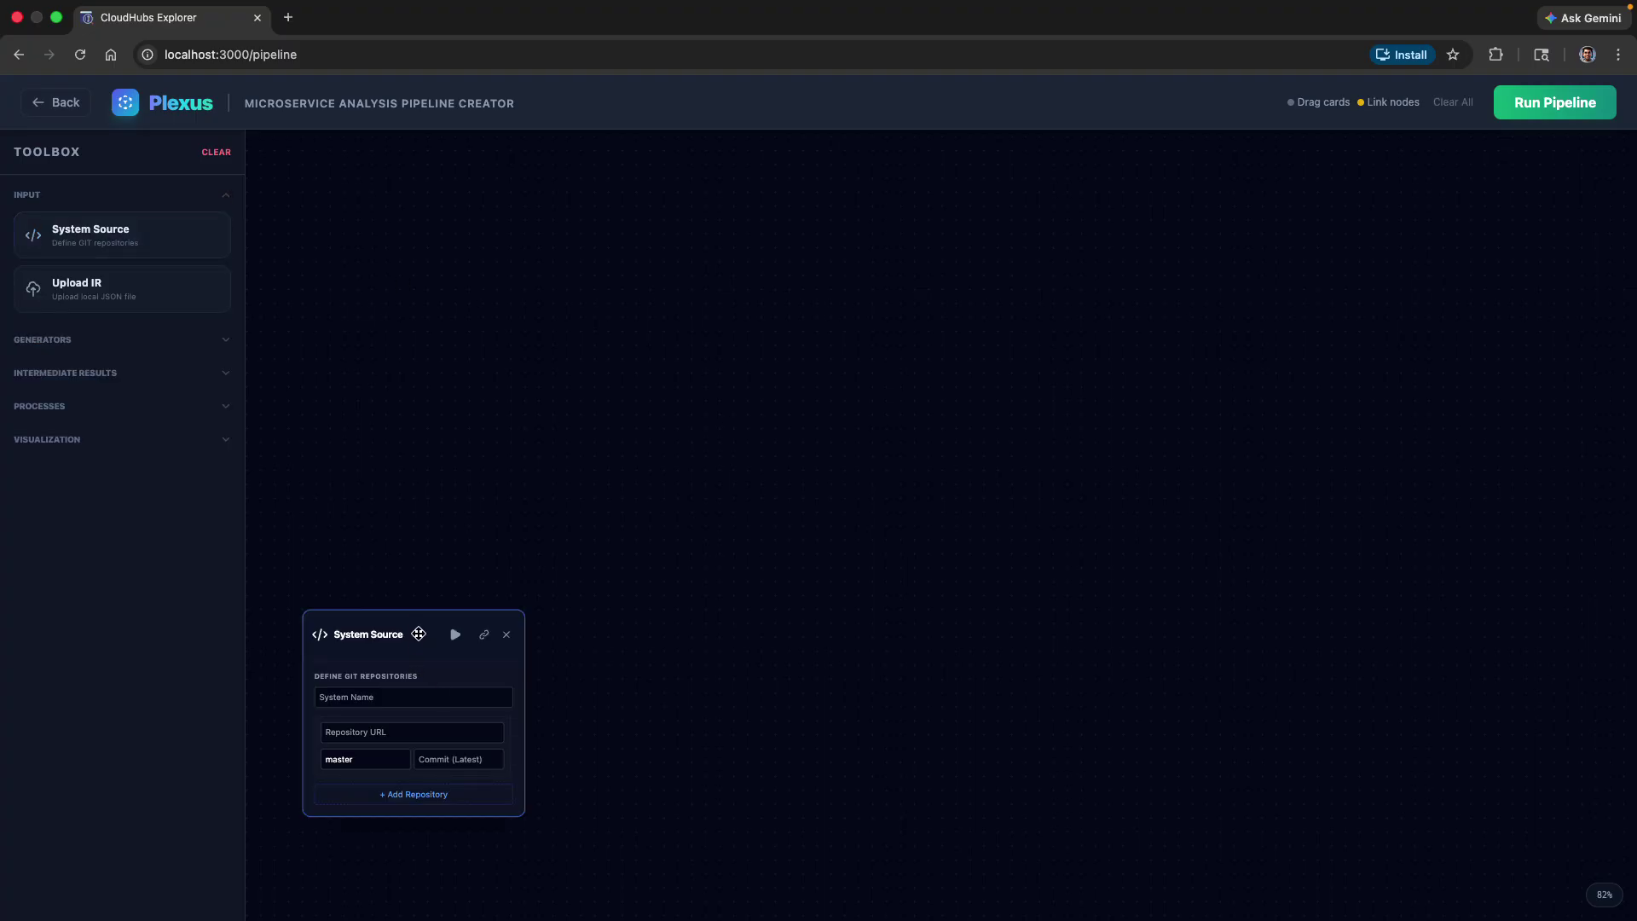
{"action": "left_click_drag", "start_coordinate": [419, 622], "coordinate": [449, 222]}
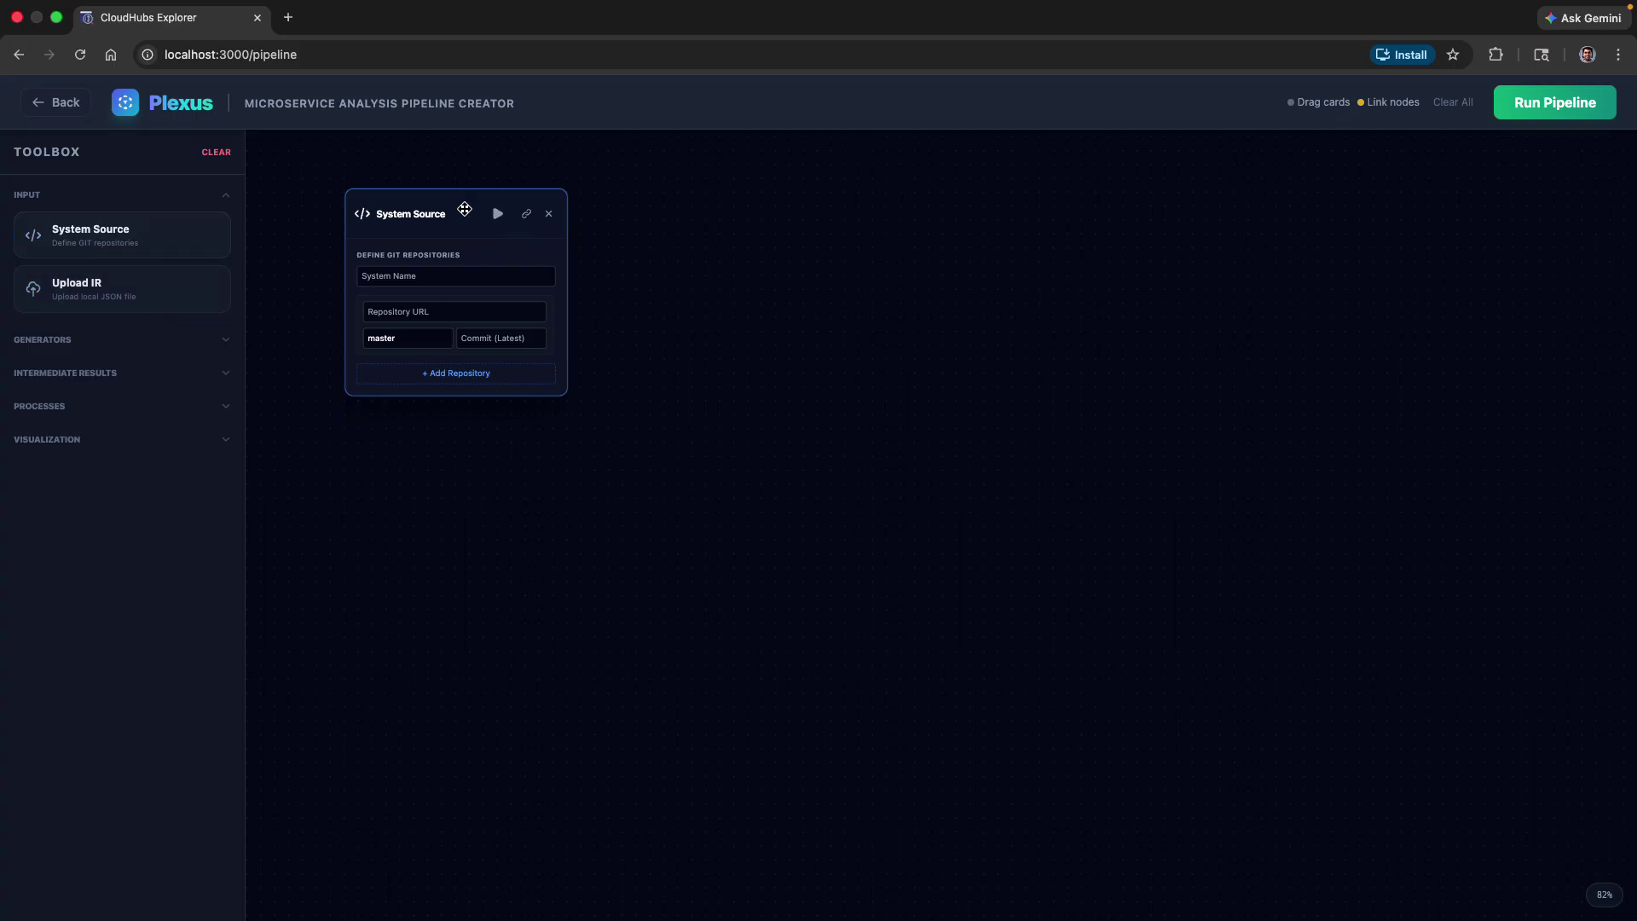
{"action": "left_click_drag", "start_coordinate": [432, 205], "coordinate": [393, 298]}
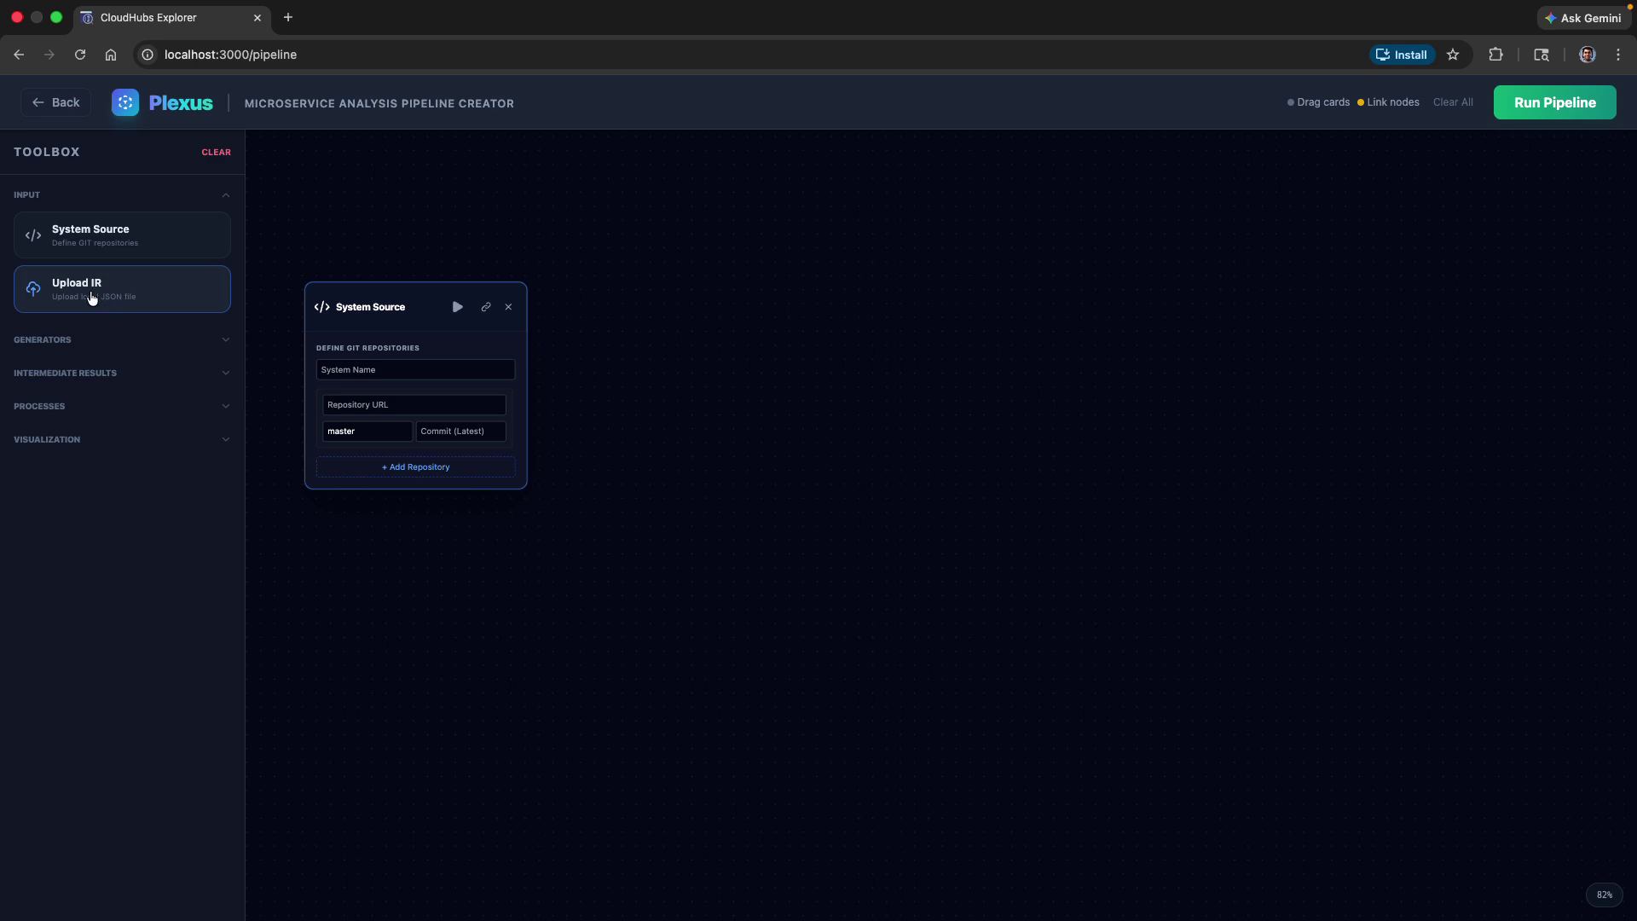
{"action": "left_click_drag", "start_coordinate": [397, 300], "coordinate": [418, 202]}
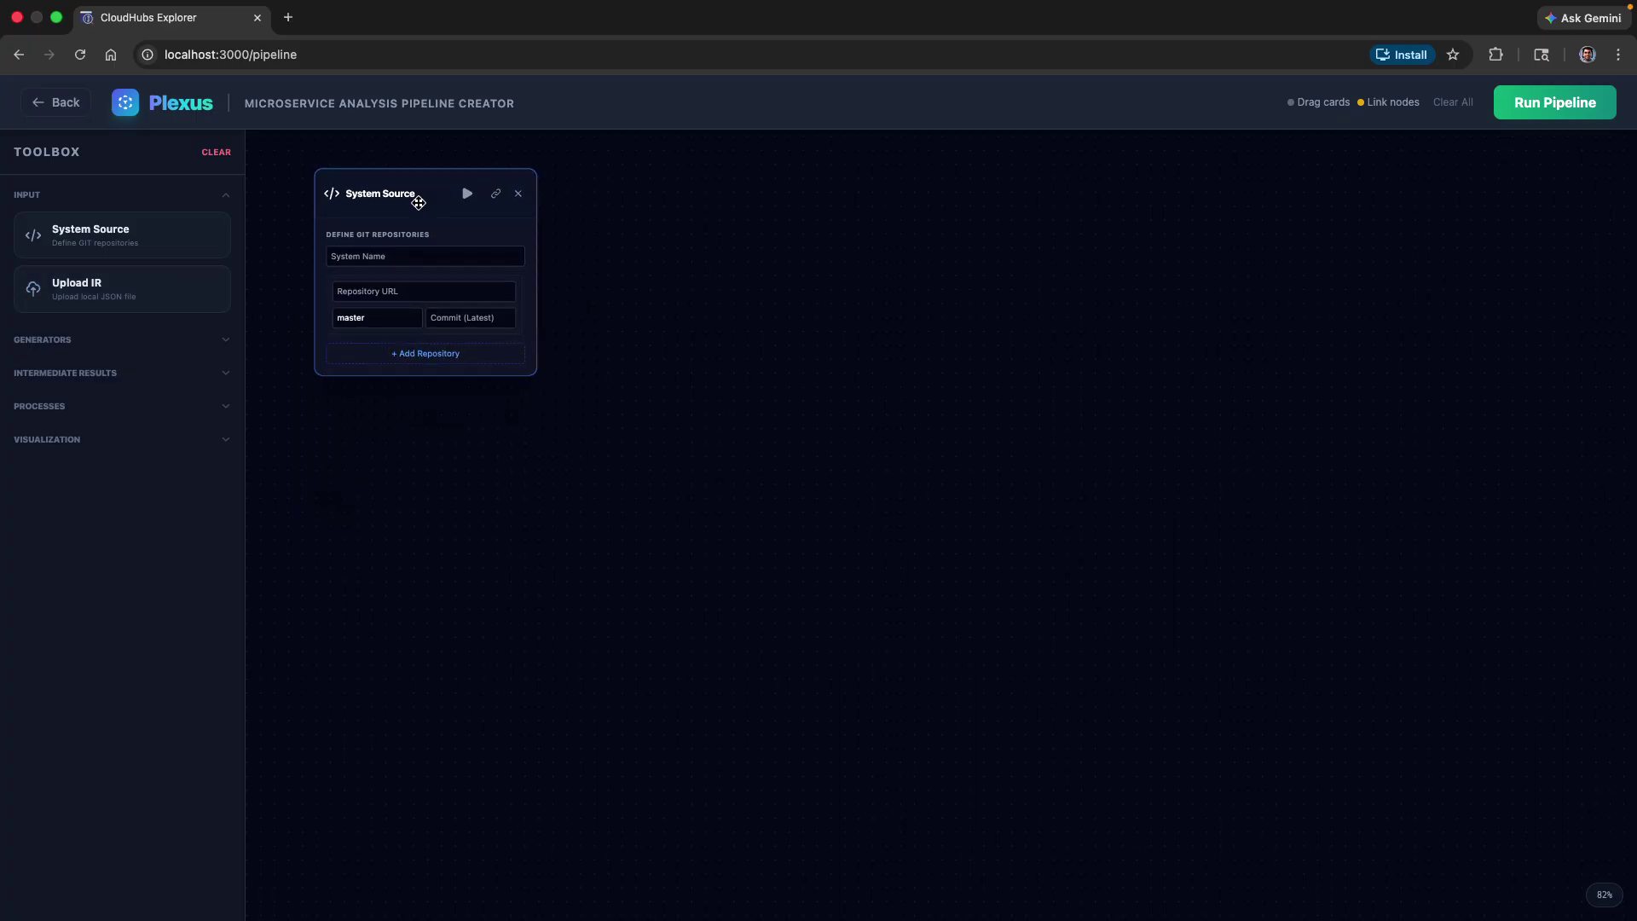
- Add a Generate IR card to the right of the System Source card and link System Source to it
{"action": "left_click", "coordinate": [221, 202]}
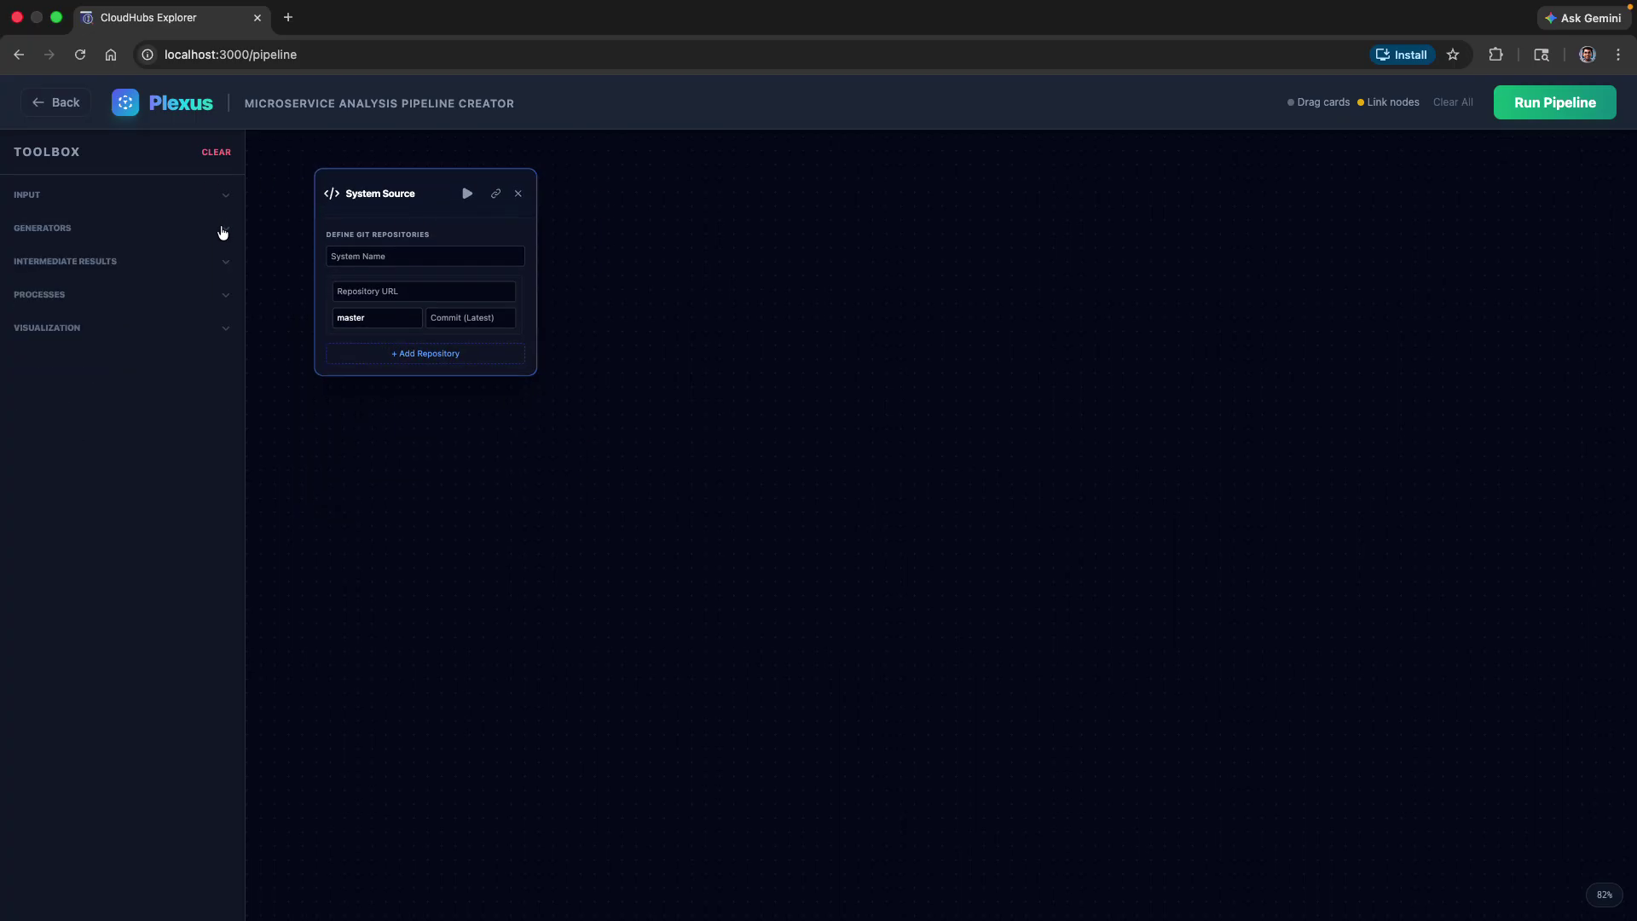
{"action": "left_click", "coordinate": [224, 230]}
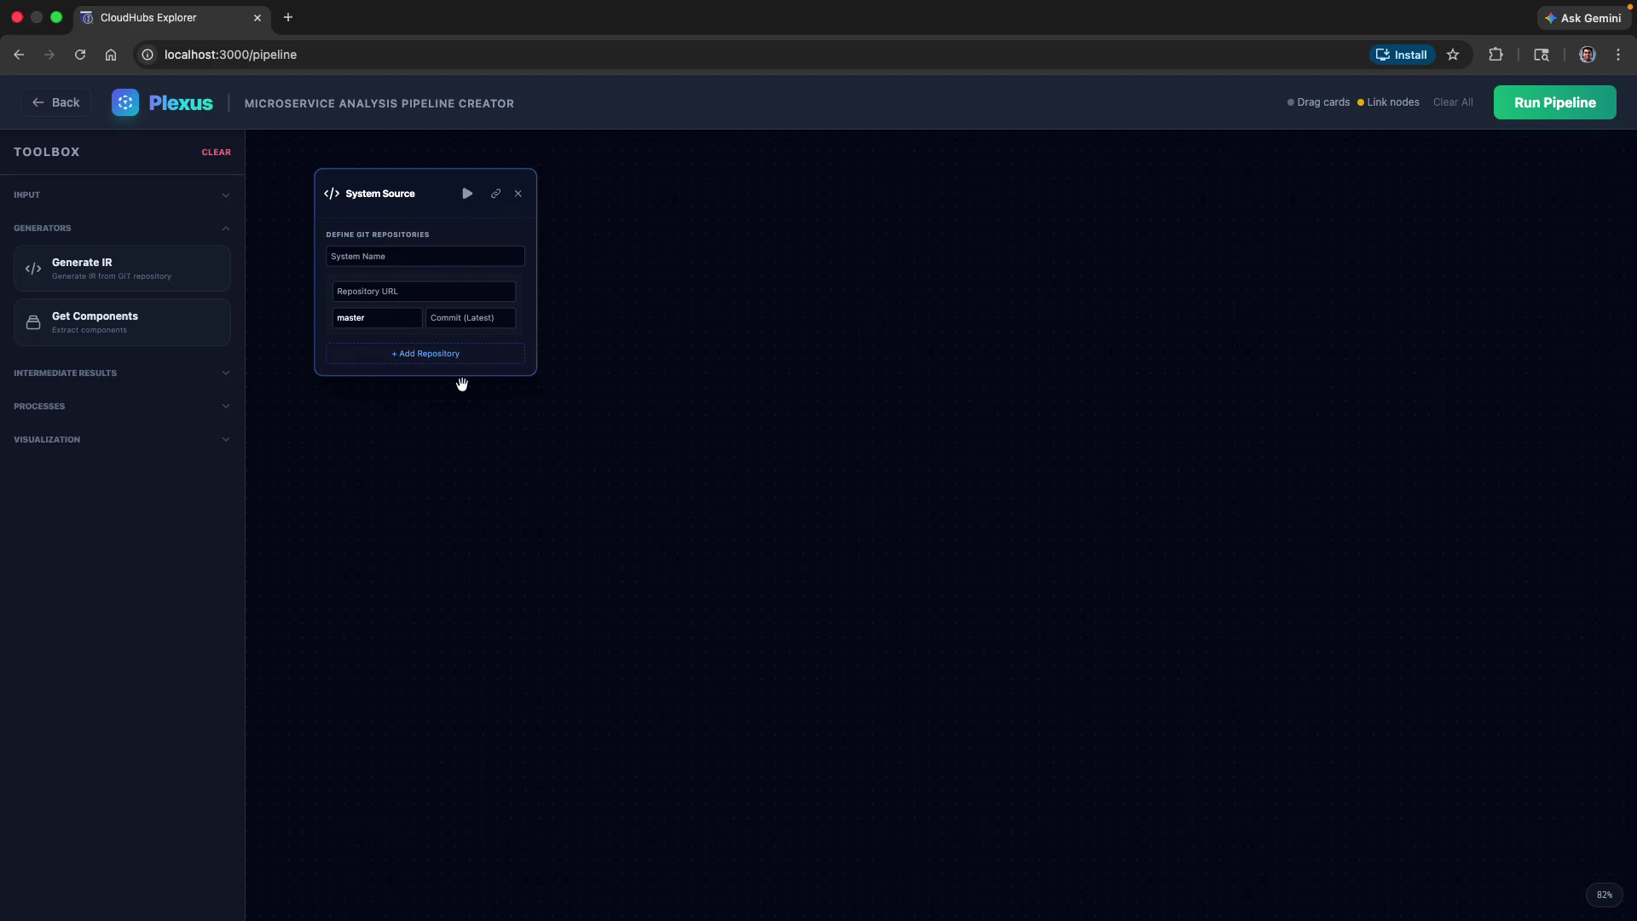
{"action": "left_click", "coordinate": [136, 277]}
{"action": "left_click_drag", "start_coordinate": [414, 653], "coordinate": [730, 227]}
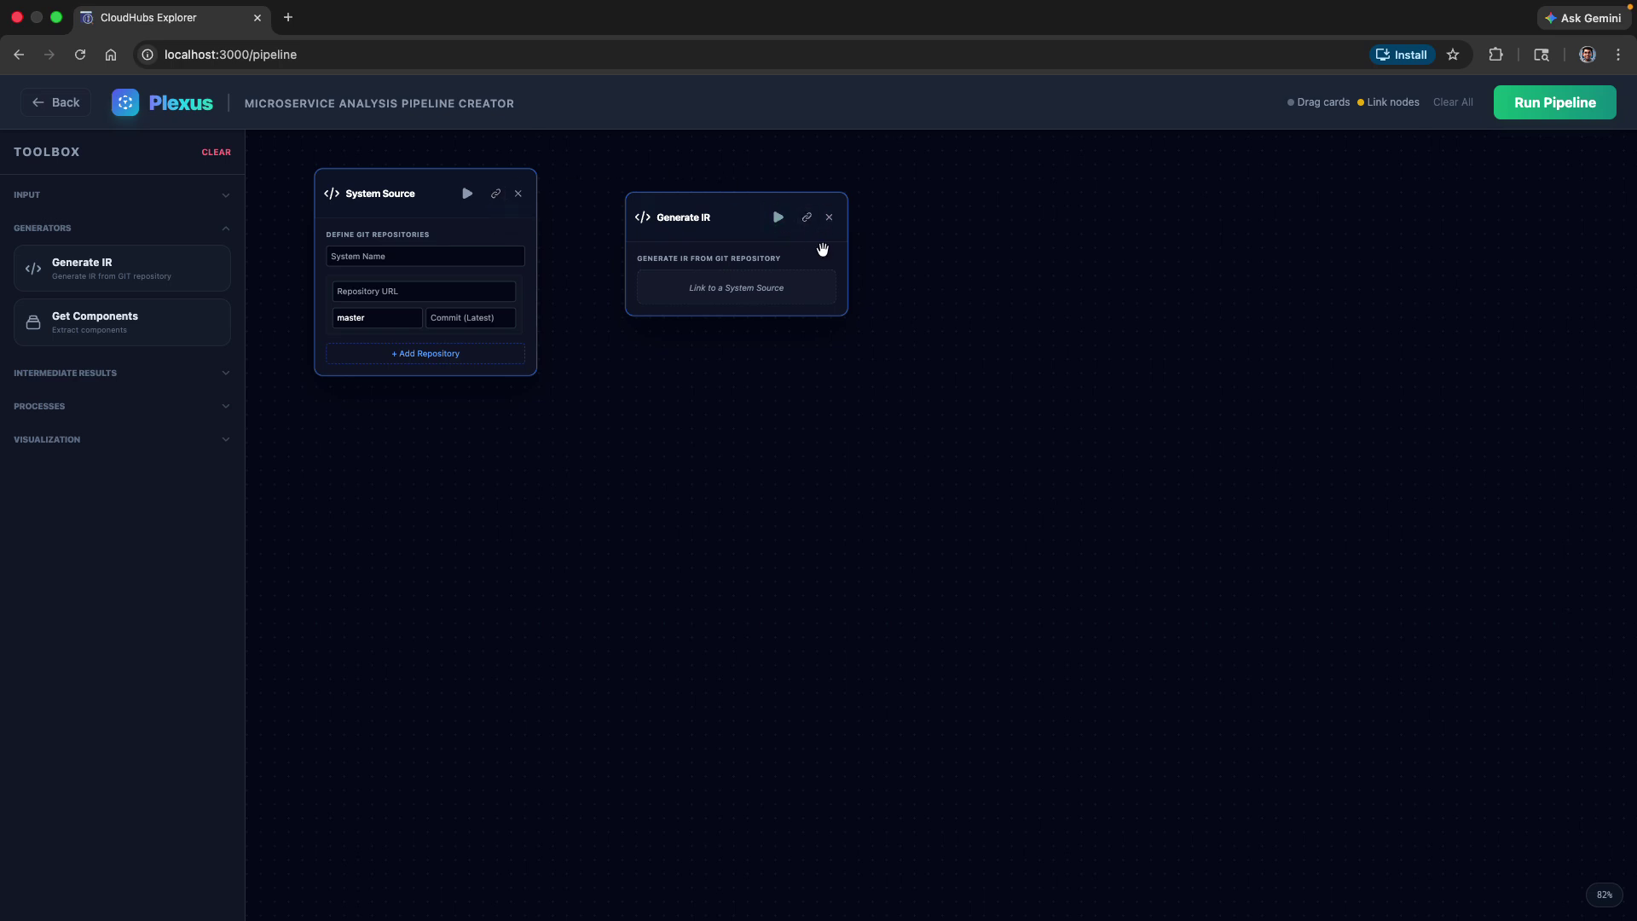
{"action": "left_click", "coordinate": [497, 194]}
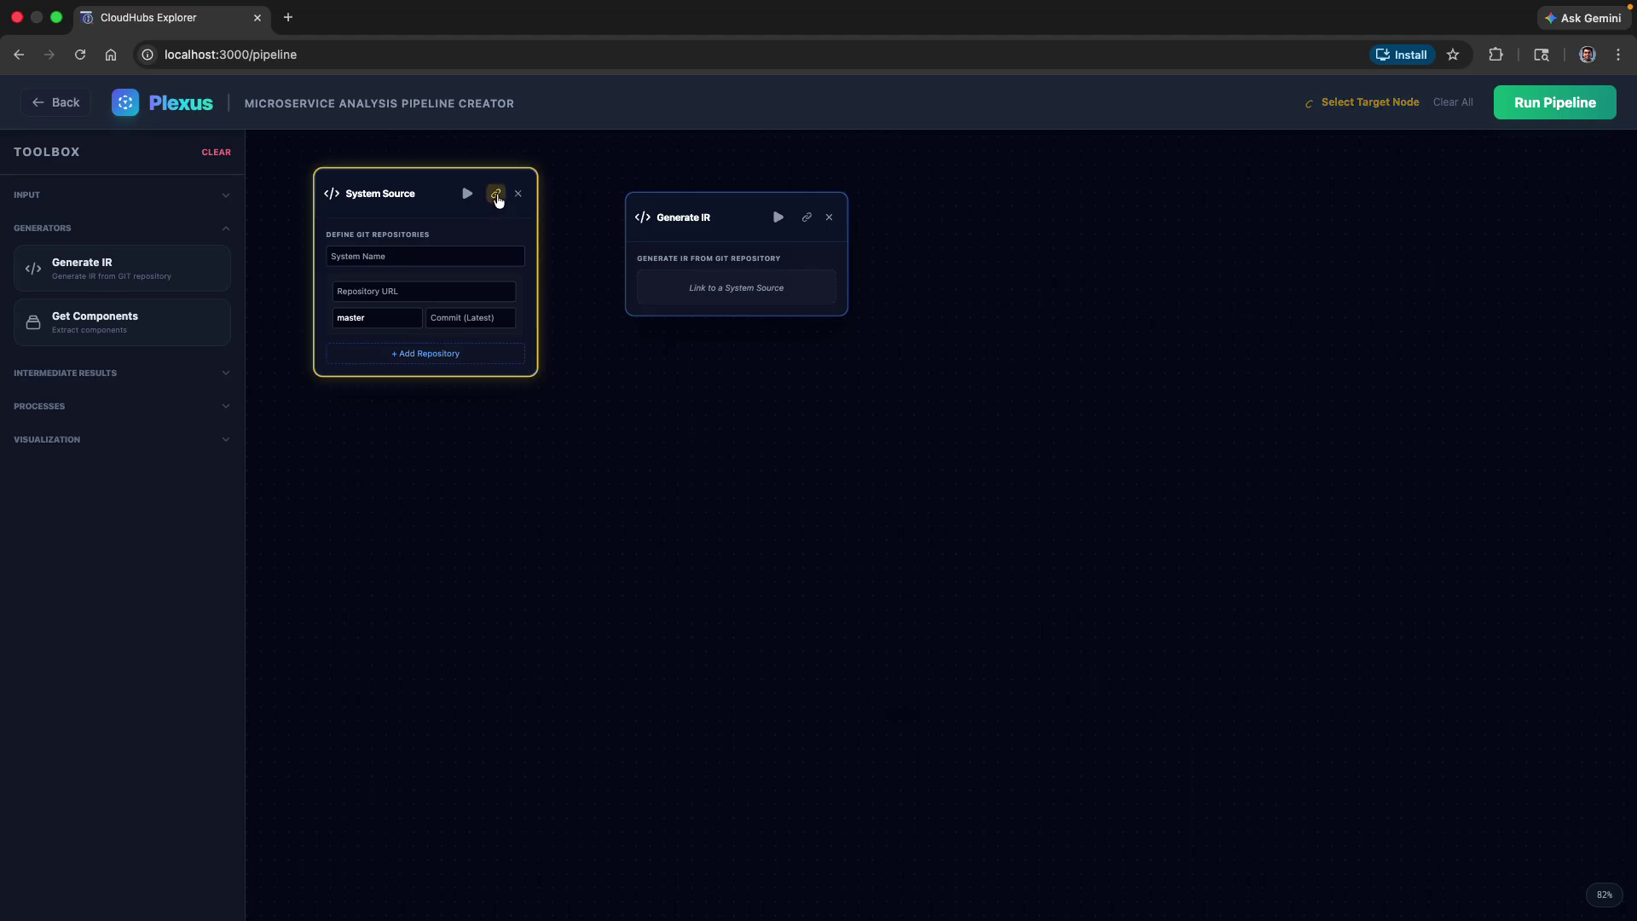
{"action": "left_click", "coordinate": [808, 218]}
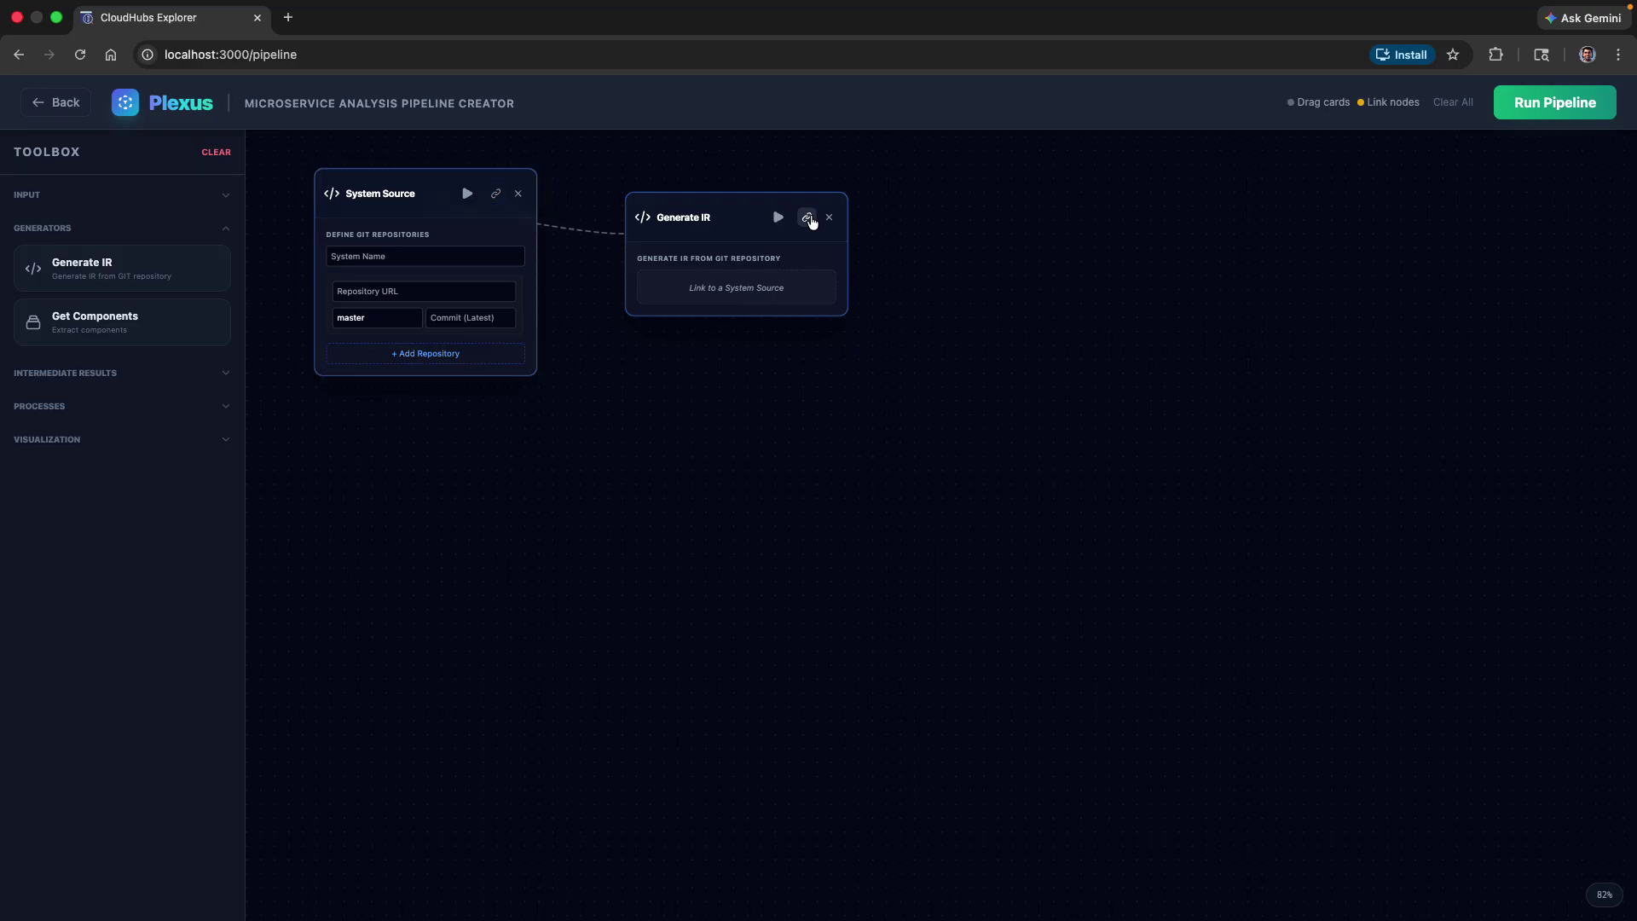
{"action": "mouse_move", "coordinate": [721, 204]}
{"action": "left_mouse_down"}
{"action": "mouse_move", "coordinate": [699, 178]}
{"action": "mouse_move", "coordinate": [731, 183]}
{"action": "left_mouse_up"}
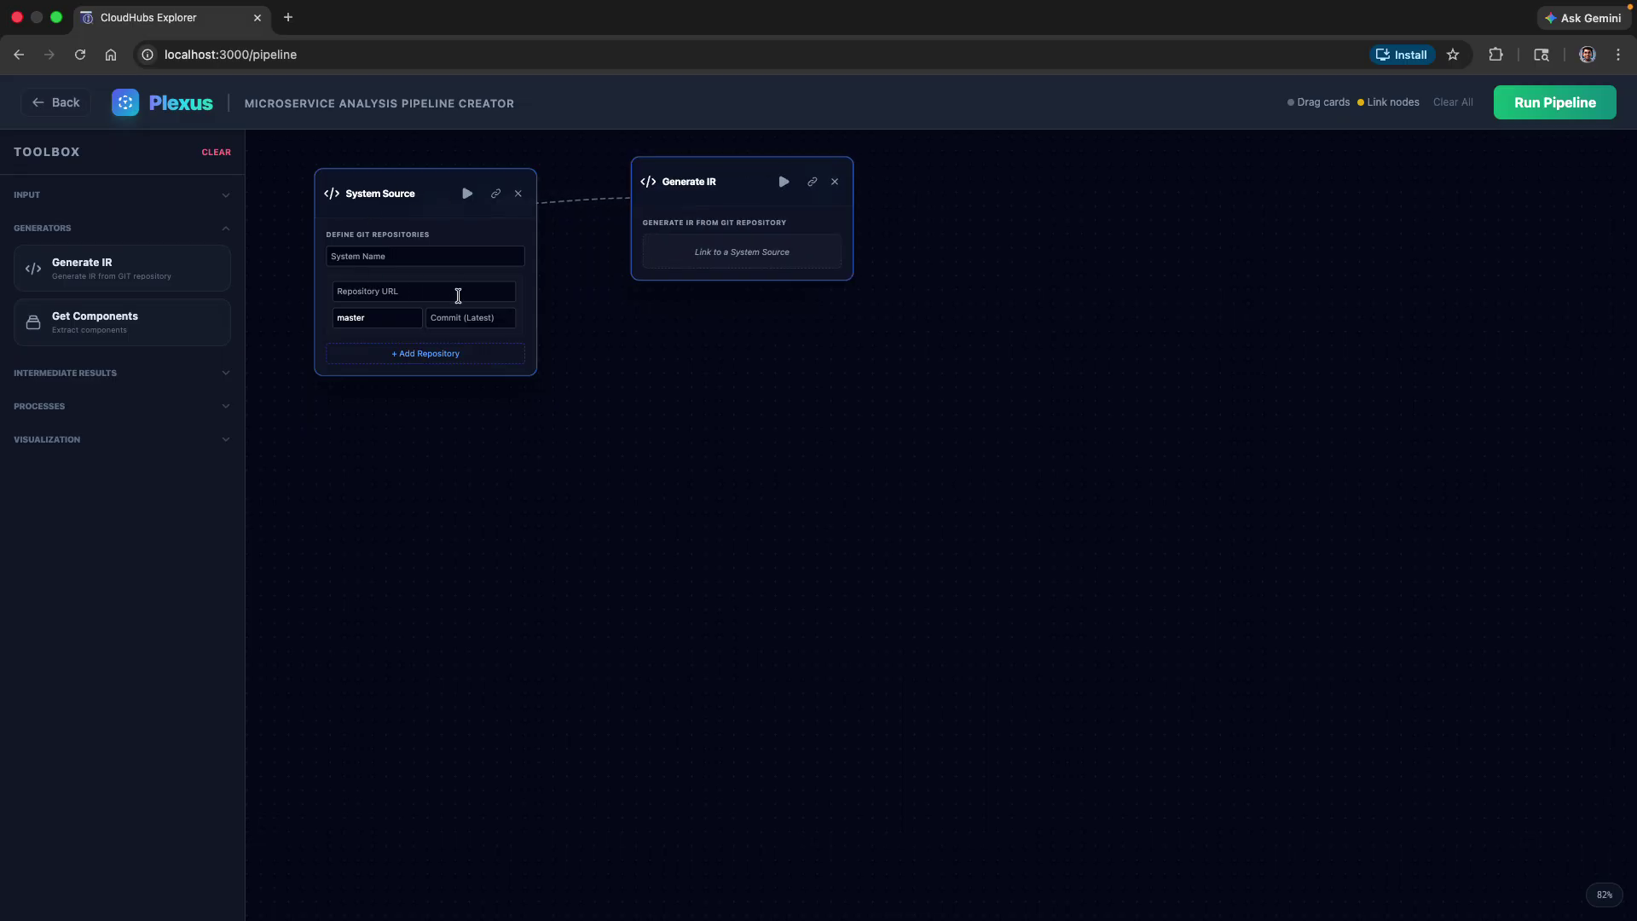
{"action": "left_click", "coordinate": [783, 182]}
{"action": "left_click_drag", "start_coordinate": [732, 173], "coordinate": [742, 219]}
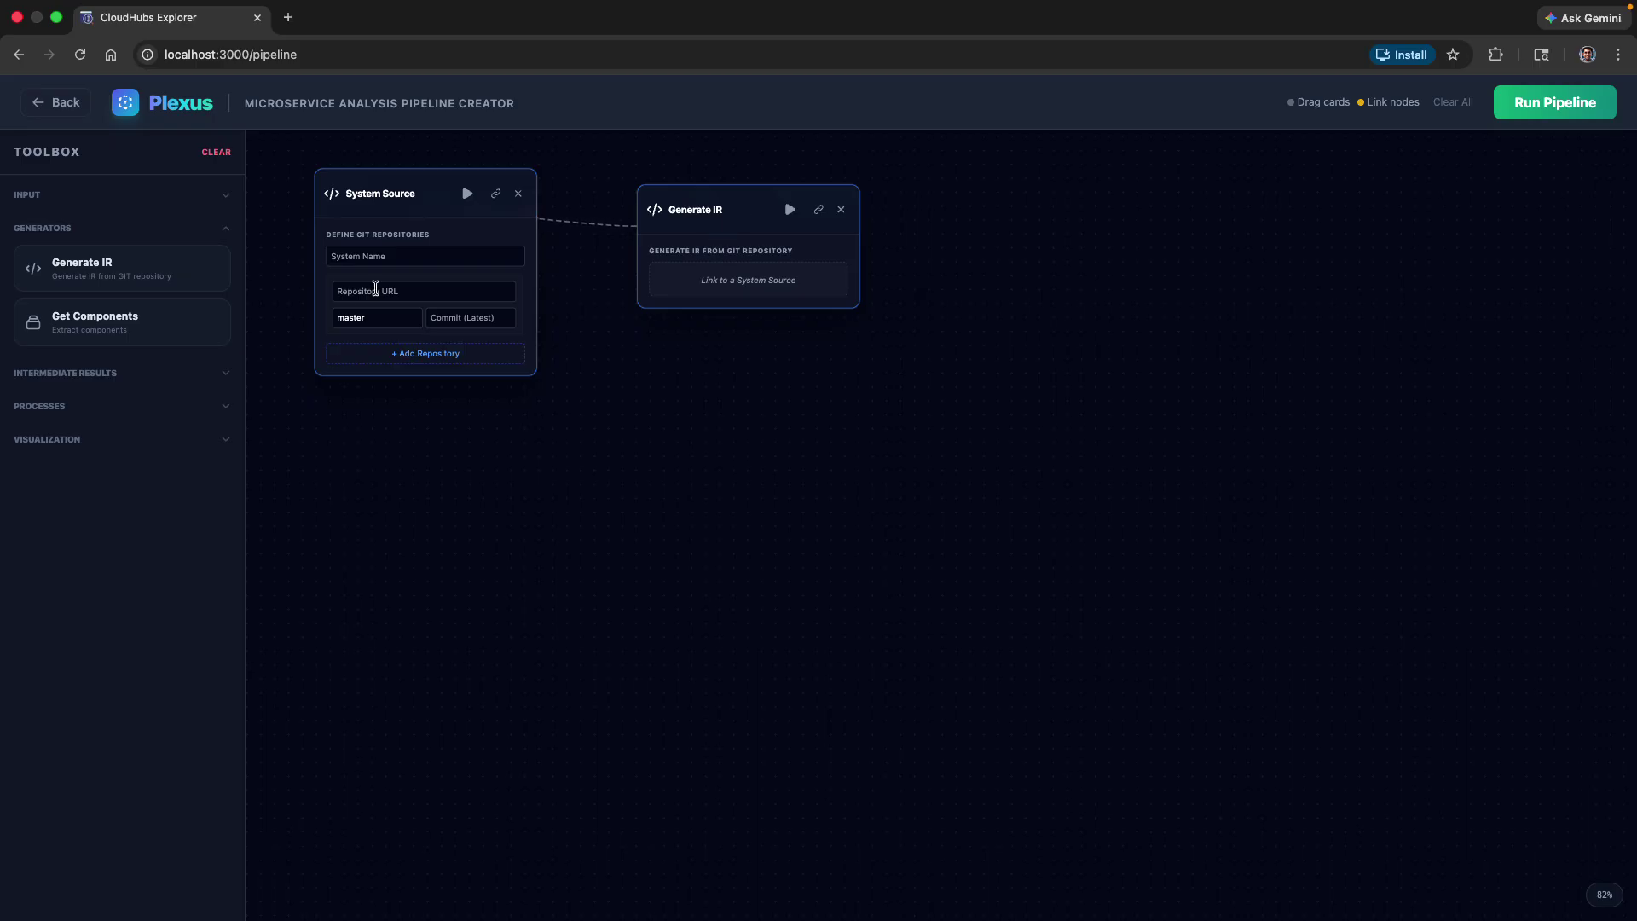
- Add an IR Card to the right of Generate IR and link Generate IR to it
{"action": "left_click", "coordinate": [228, 379]}
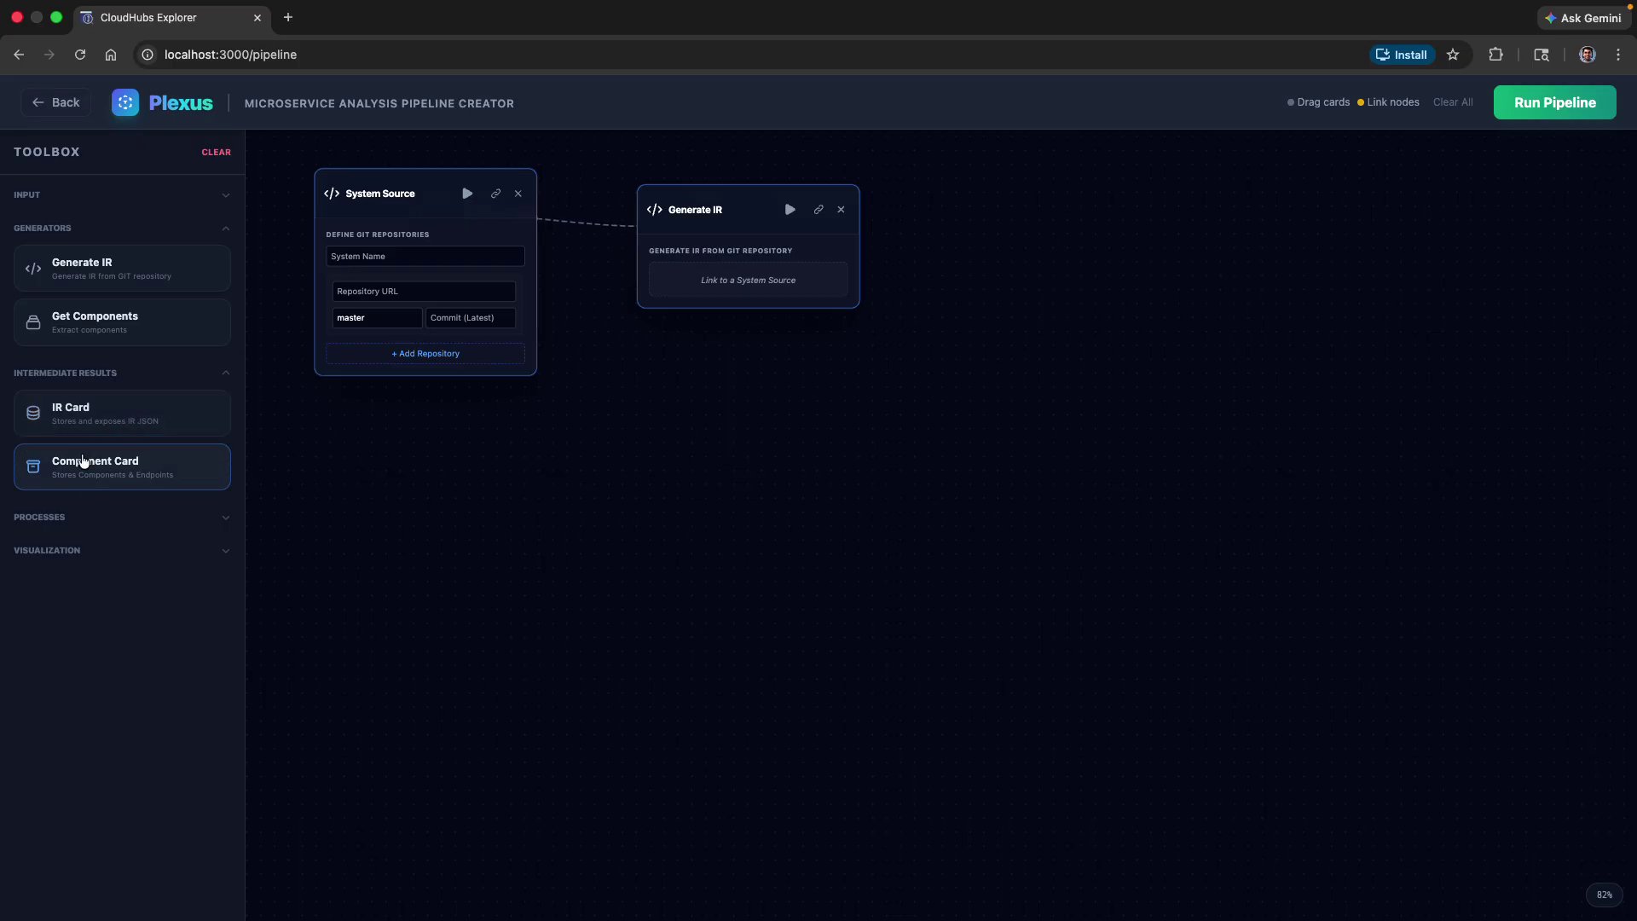
{"action": "left_click", "coordinate": [86, 424]}
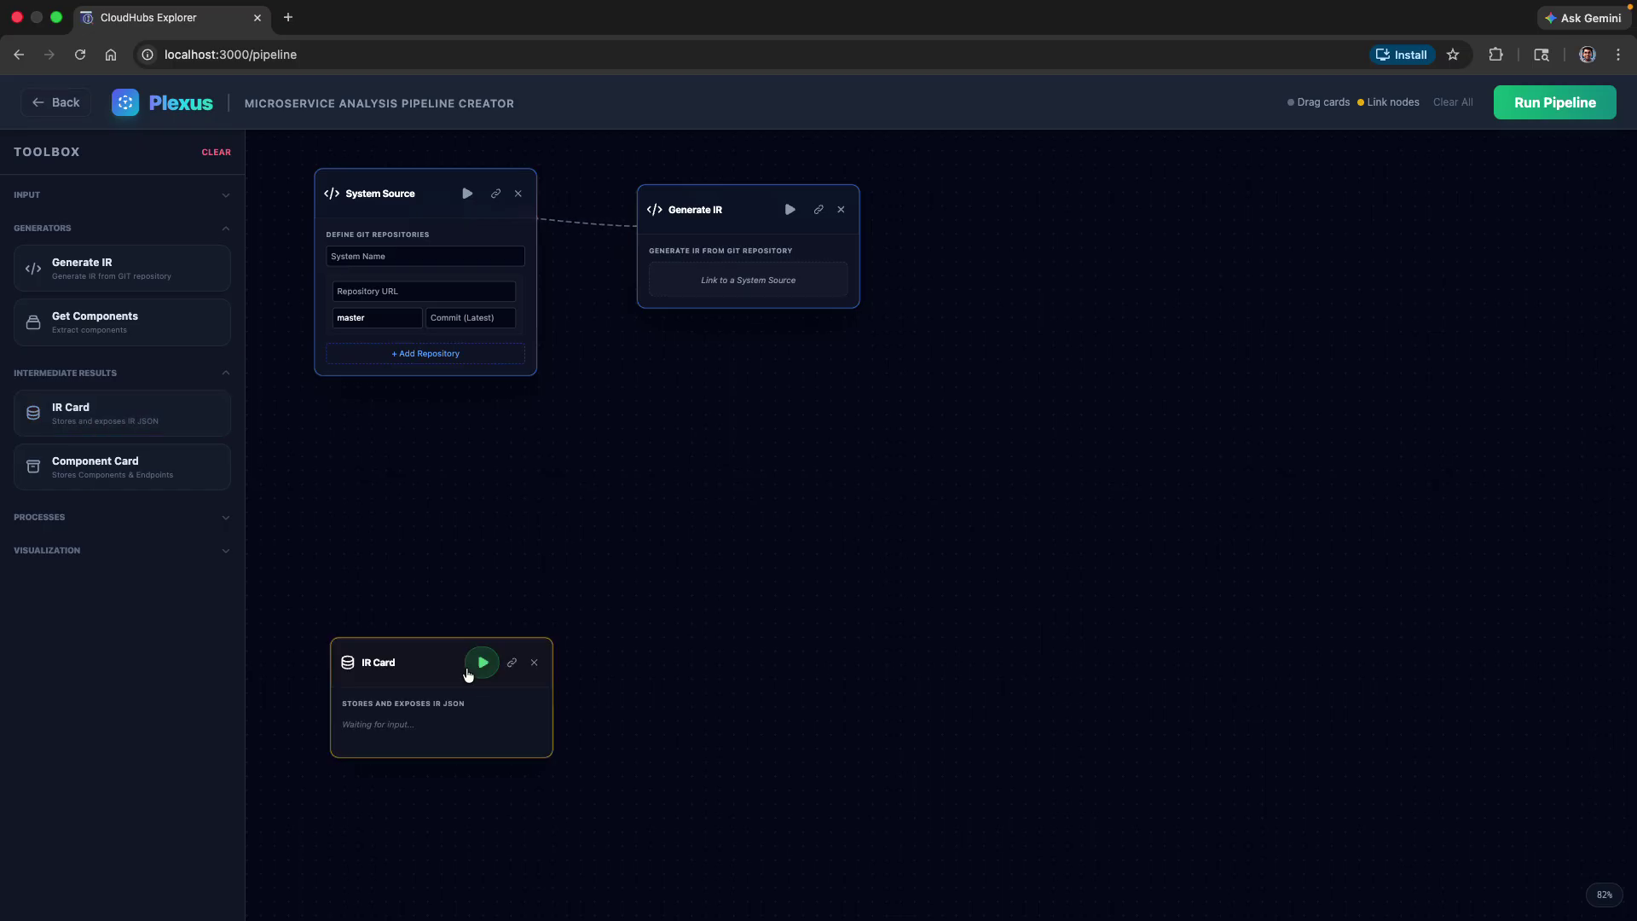
{"action": "left_click_drag", "start_coordinate": [438, 654], "coordinate": [1069, 196]}
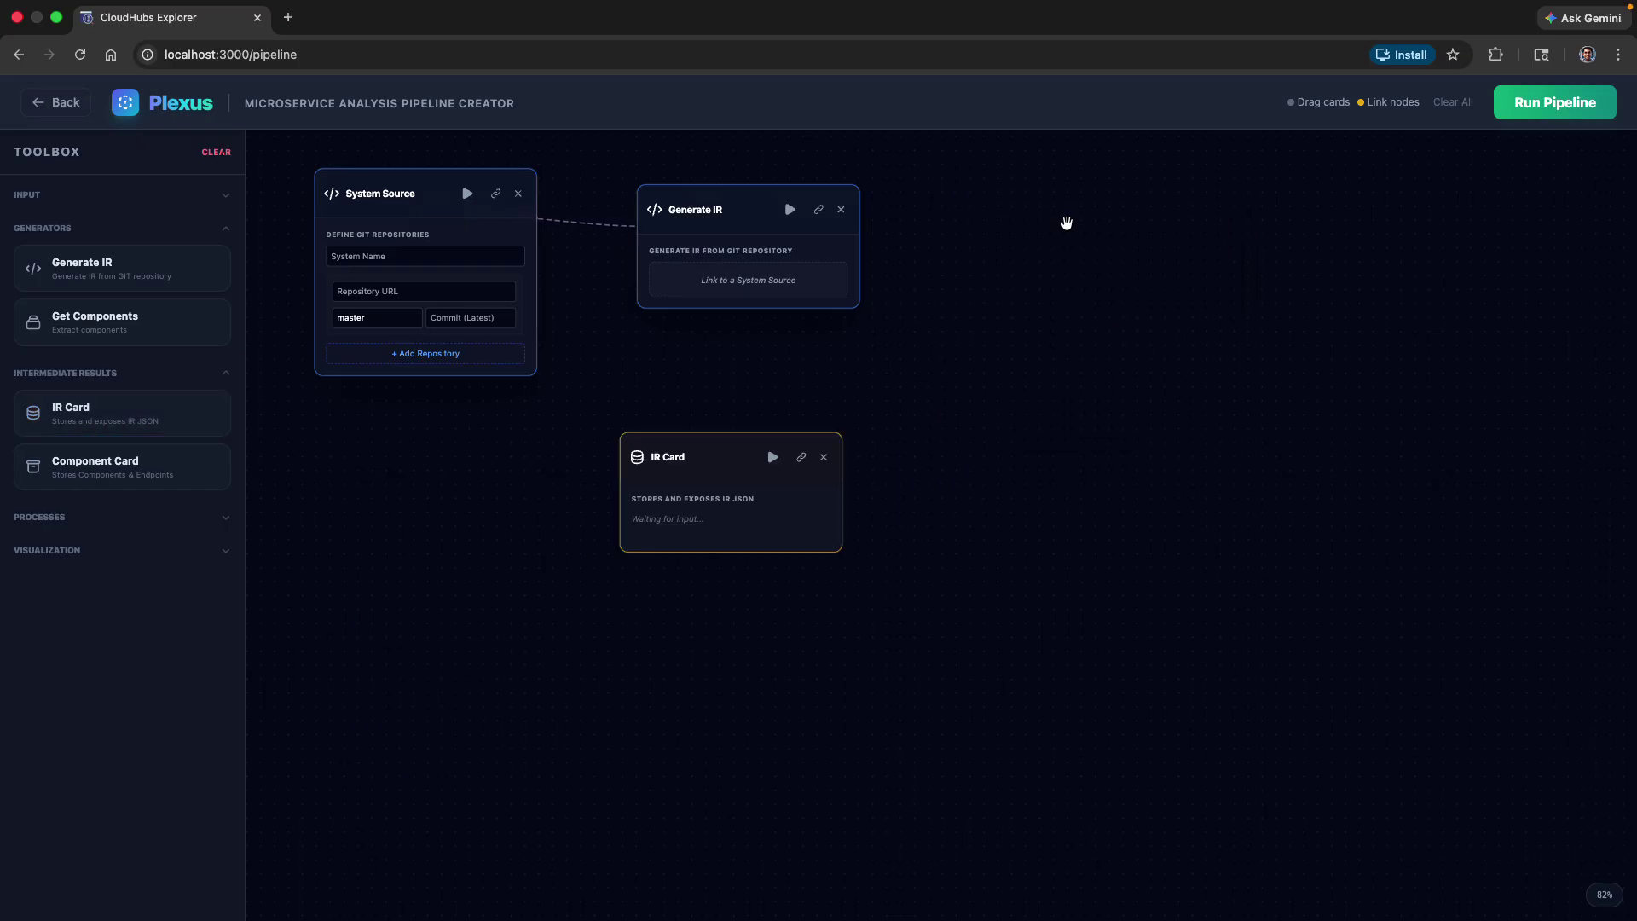
{"action": "left_click", "coordinate": [819, 209]}
{"action": "left_click", "coordinate": [1145, 215]}
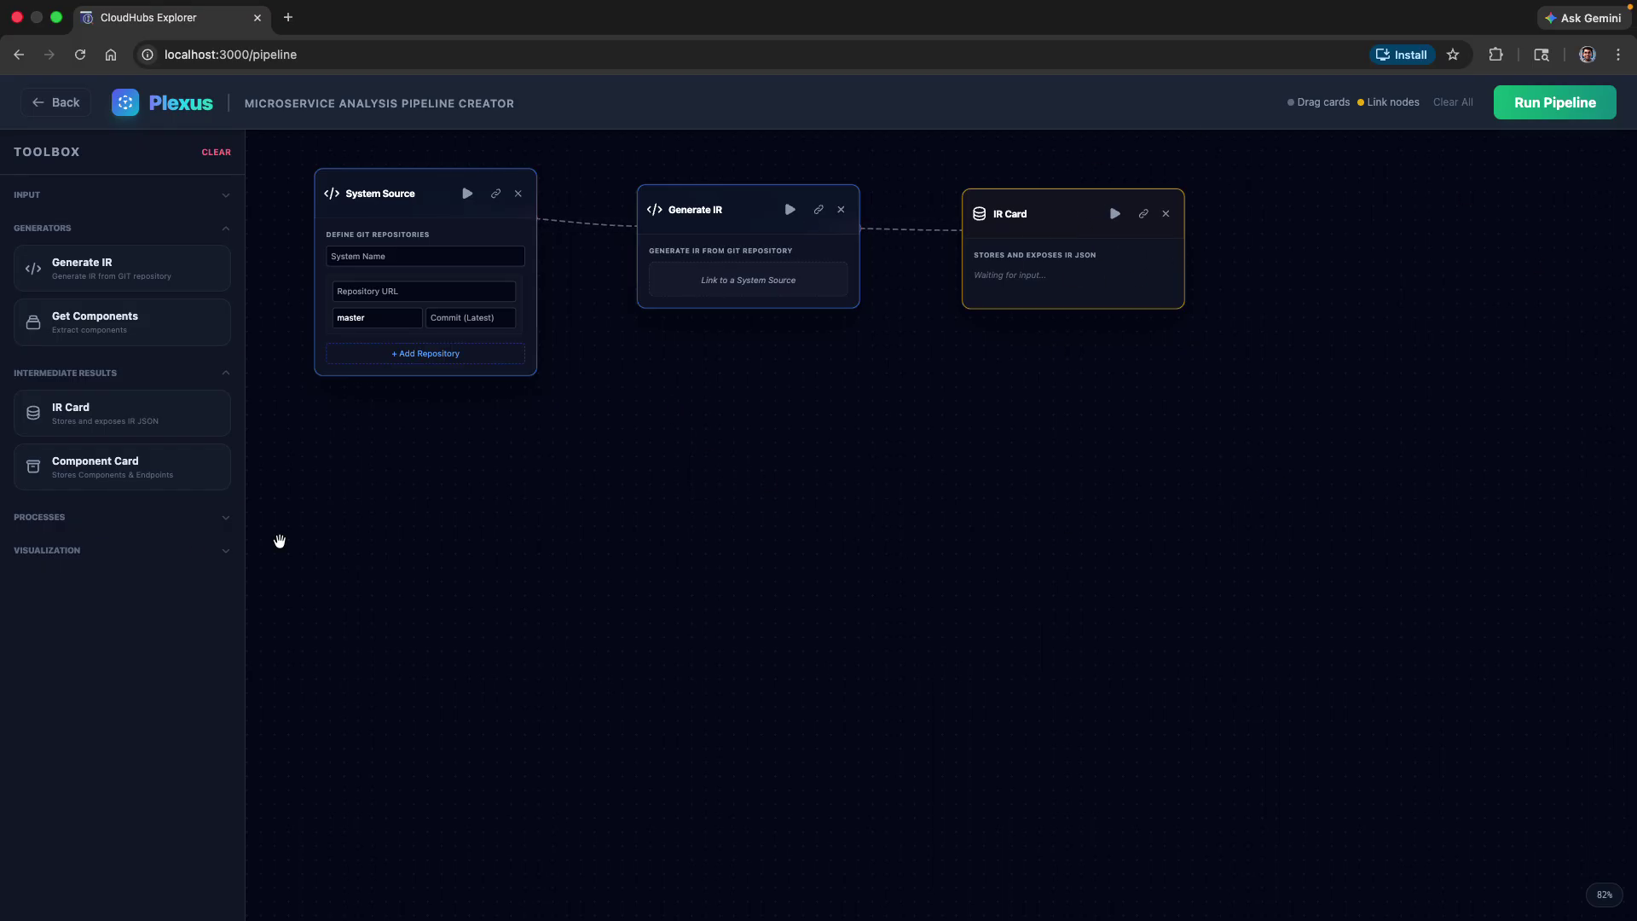
- Add a Formal Verification card to the right of the IR Card and link the IR Card to it
{"action": "left_click", "coordinate": [226, 518]}
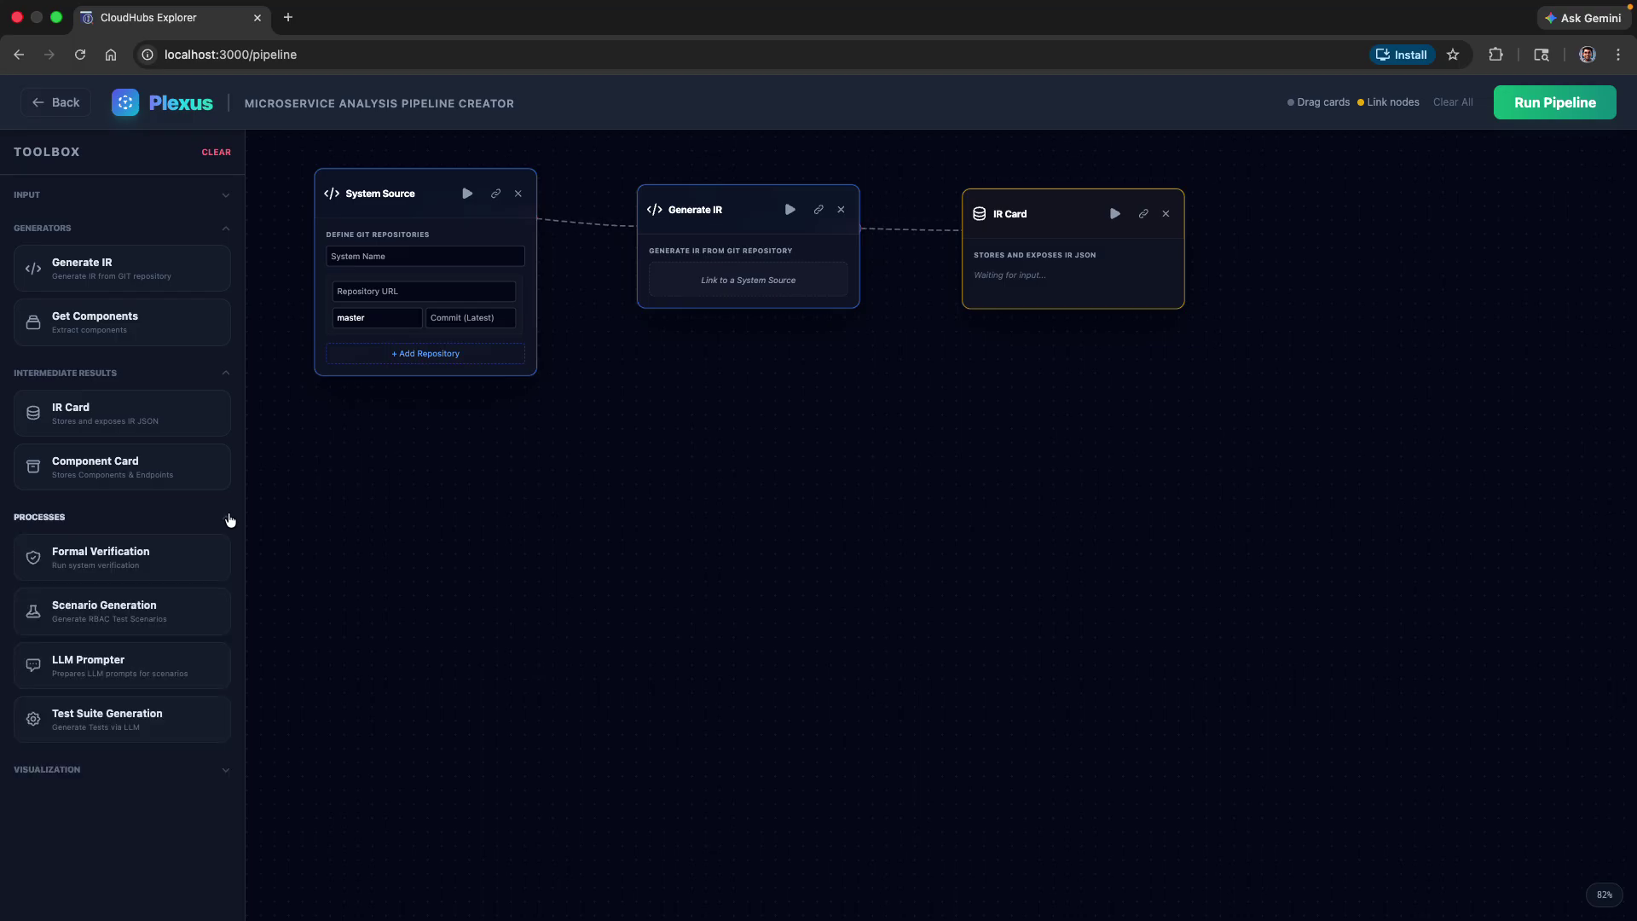
{"action": "left_click", "coordinate": [123, 558]}
{"action": "left_click_drag", "start_coordinate": [435, 673], "coordinate": [1325, 293]}
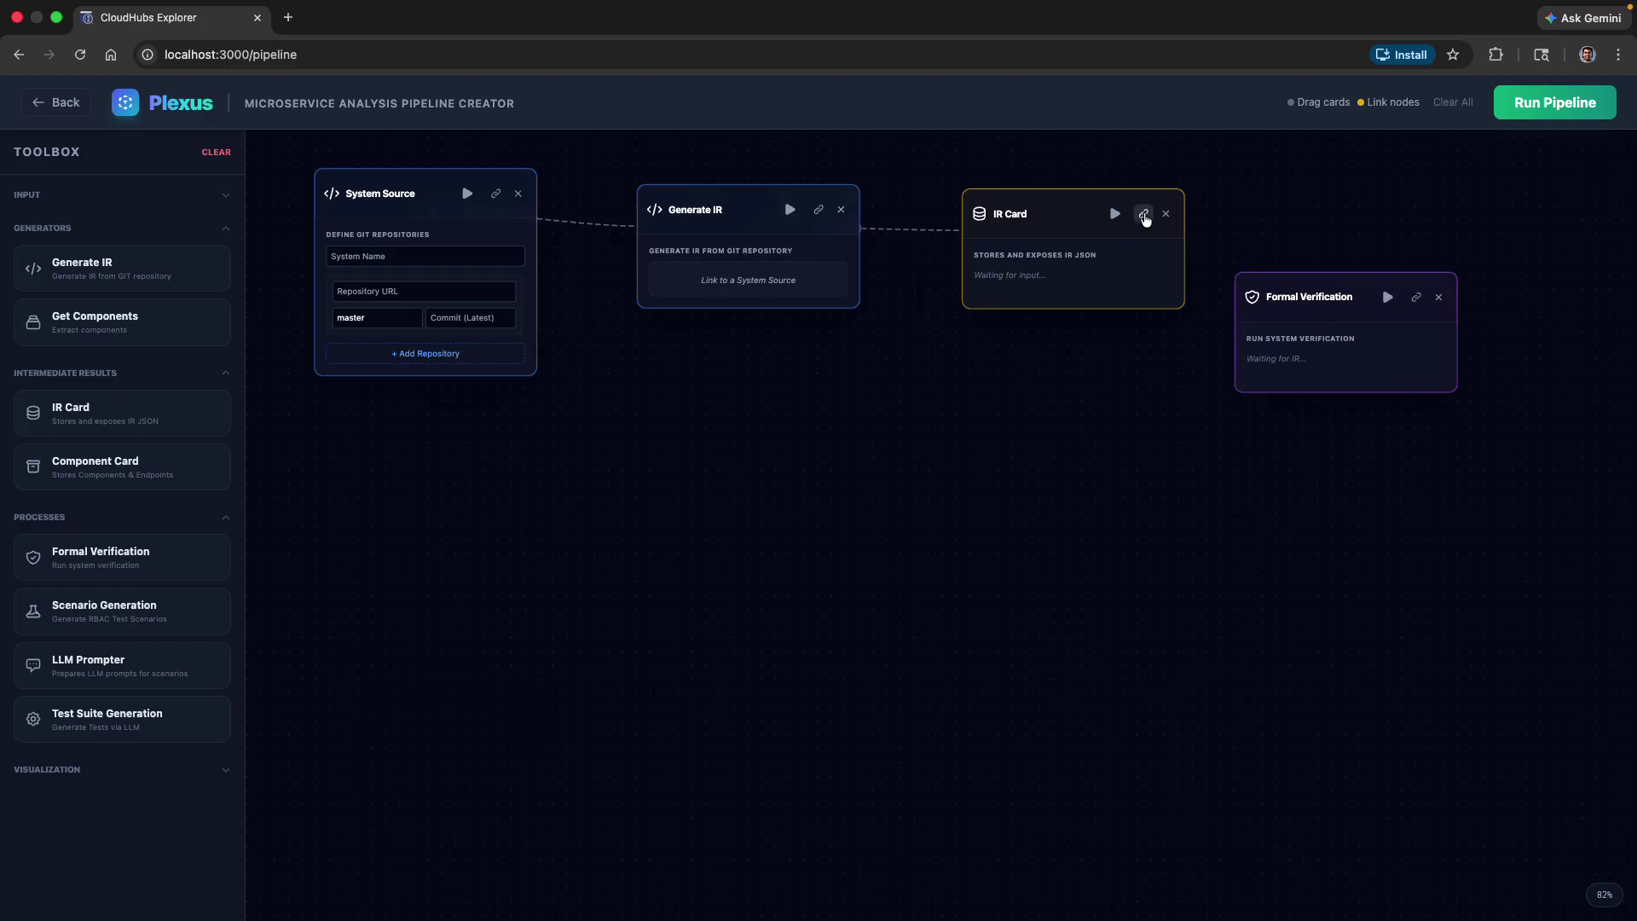
{"action": "left_click", "coordinate": [1144, 215]}
{"action": "left_click", "coordinate": [1416, 297]}
{"action": "left_click_drag", "start_coordinate": [1328, 284], "coordinate": [1363, 247]}
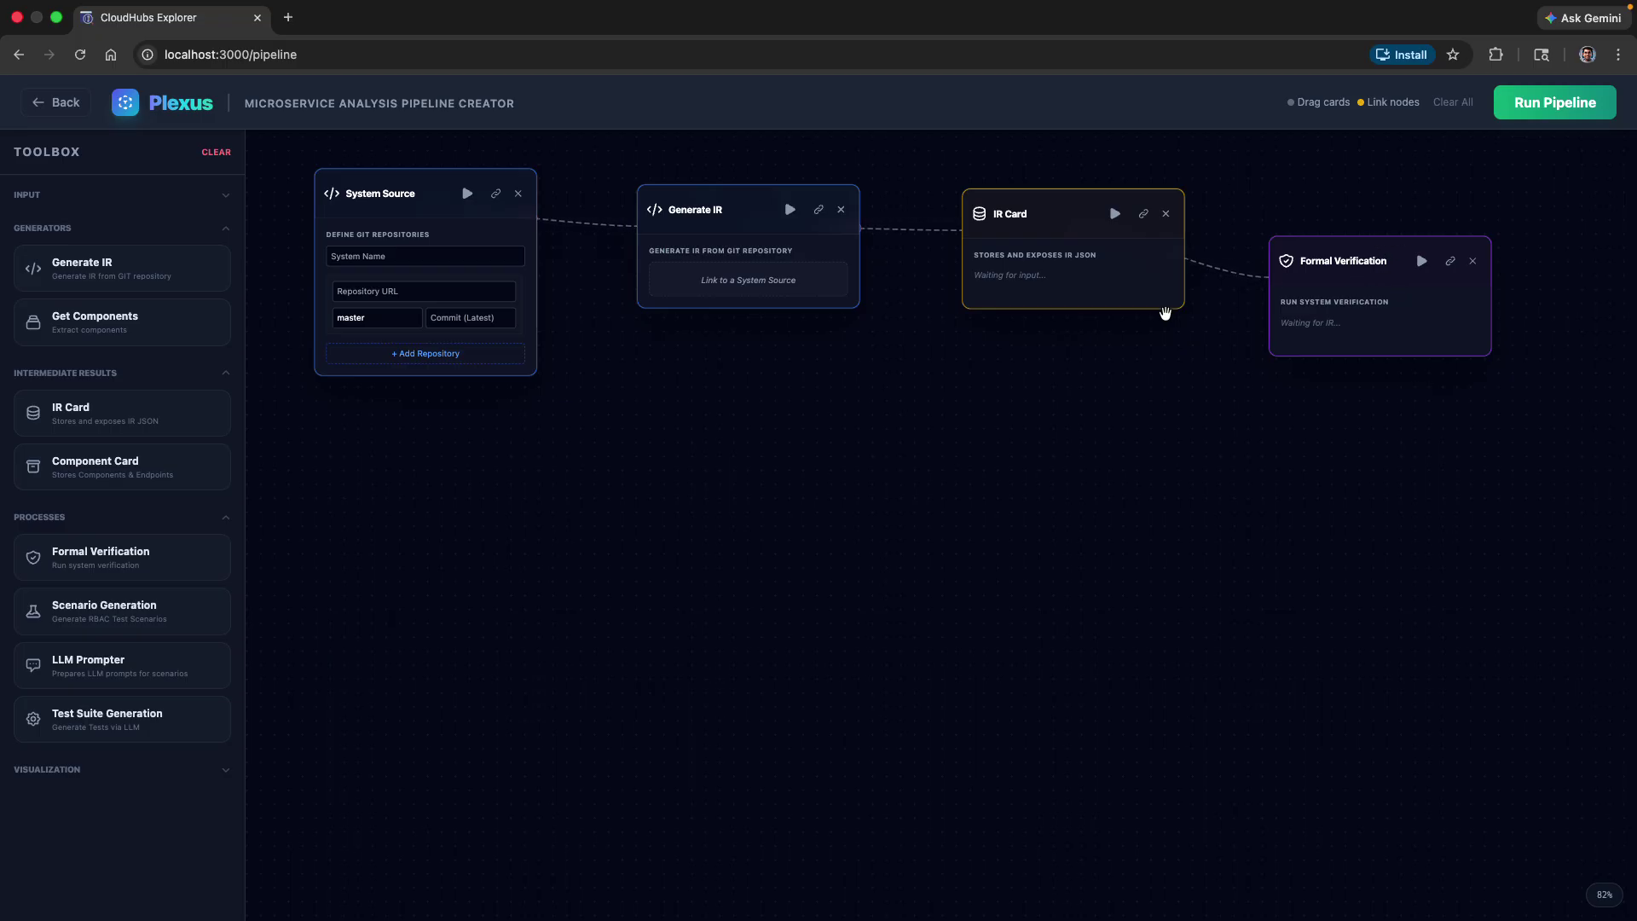
- Add an IR Visualization card below Formal Verification and link the IR Card to it
{"action": "left_click", "coordinate": [225, 769]}
{"action": "scroll", "coordinate": [196, 751], "scroll_direction": "down", "scroll_amount": 1}
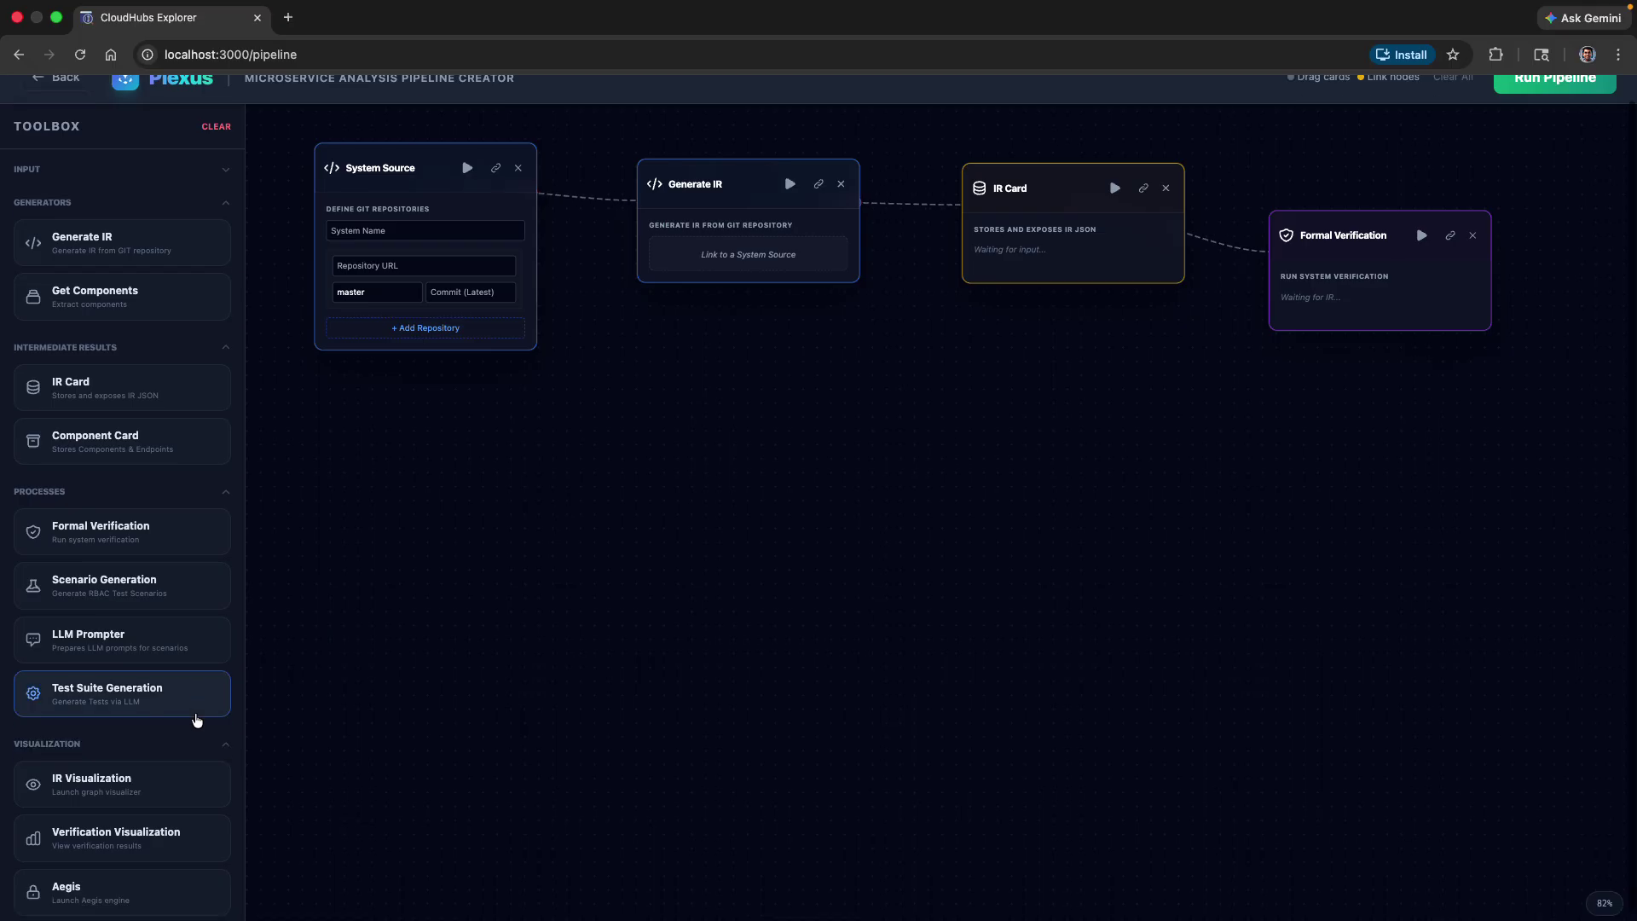
{"action": "left_click", "coordinate": [170, 766]}
{"action": "left_click_drag", "start_coordinate": [464, 643], "coordinate": [1275, 375]}
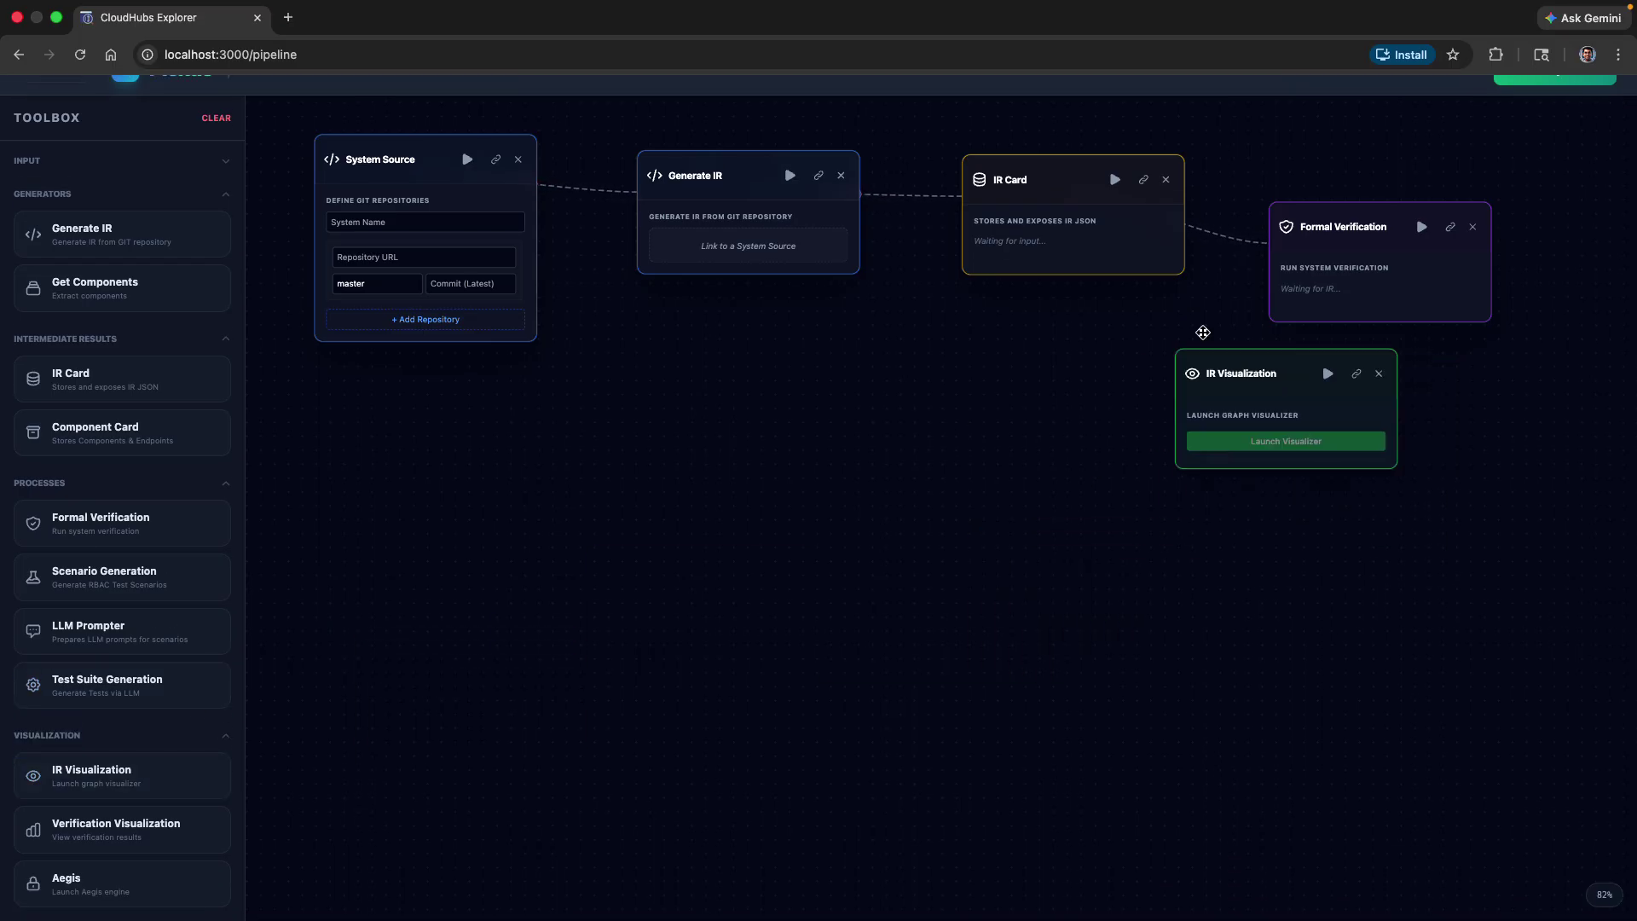
{"action": "left_click", "coordinate": [1143, 179]}
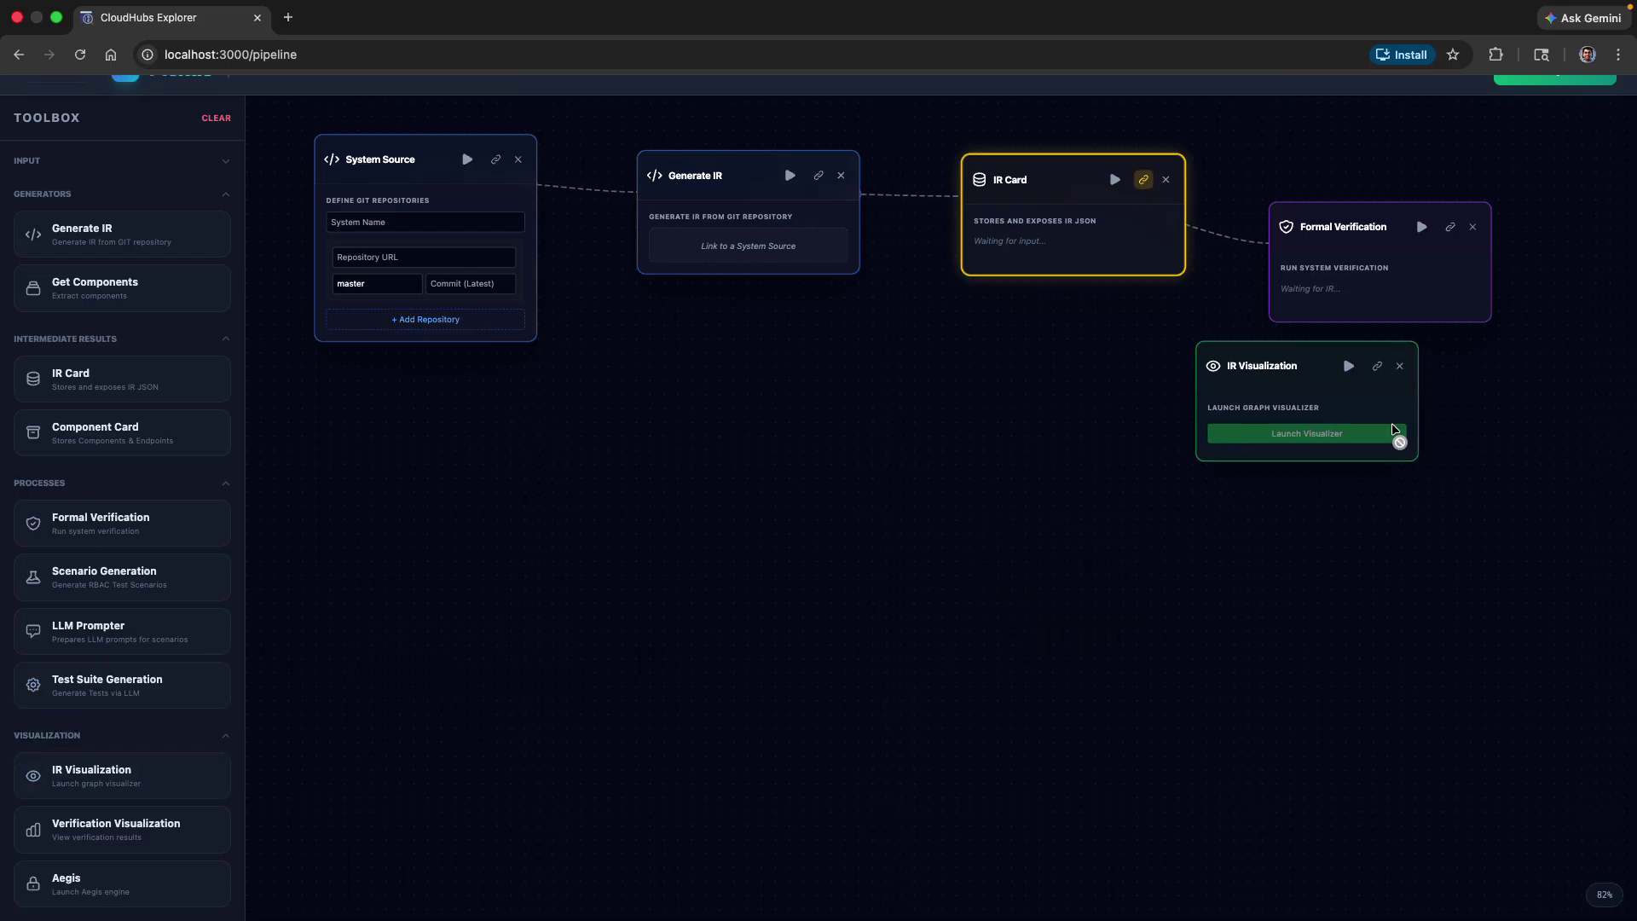
{"action": "left_click", "coordinate": [1377, 375]}
{"action": "left_click_drag", "start_coordinate": [1299, 372], "coordinate": [1365, 376]}
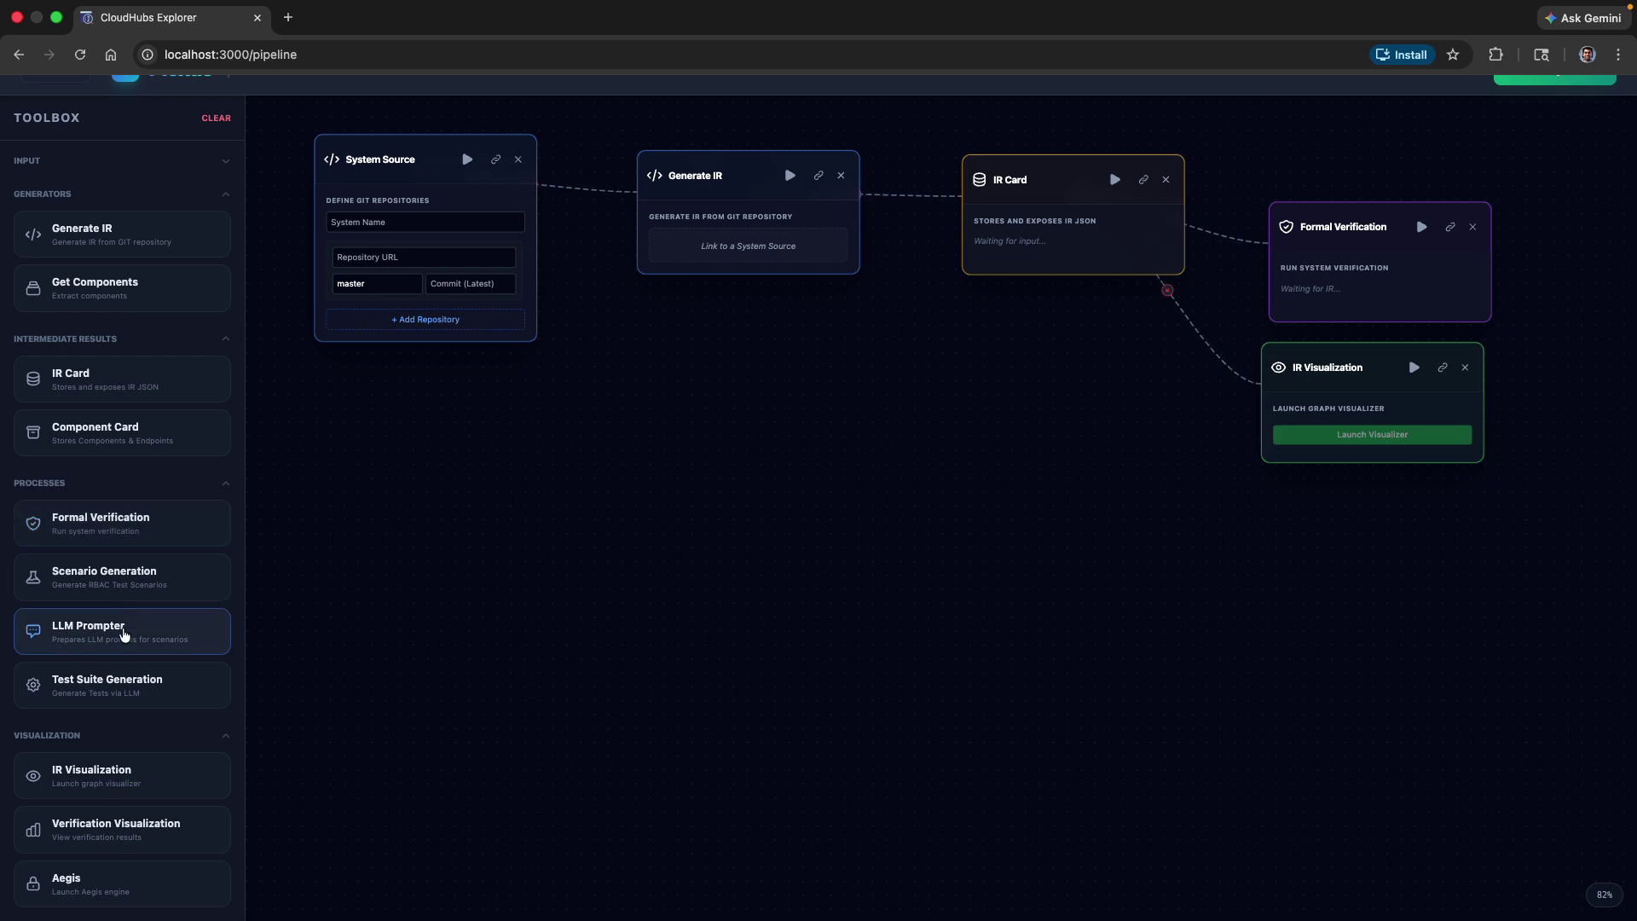
- Try to link the IR Card to a new Scenario Generation card, and remove that card from the canvas
{"action": "left_click", "coordinate": [125, 581]}
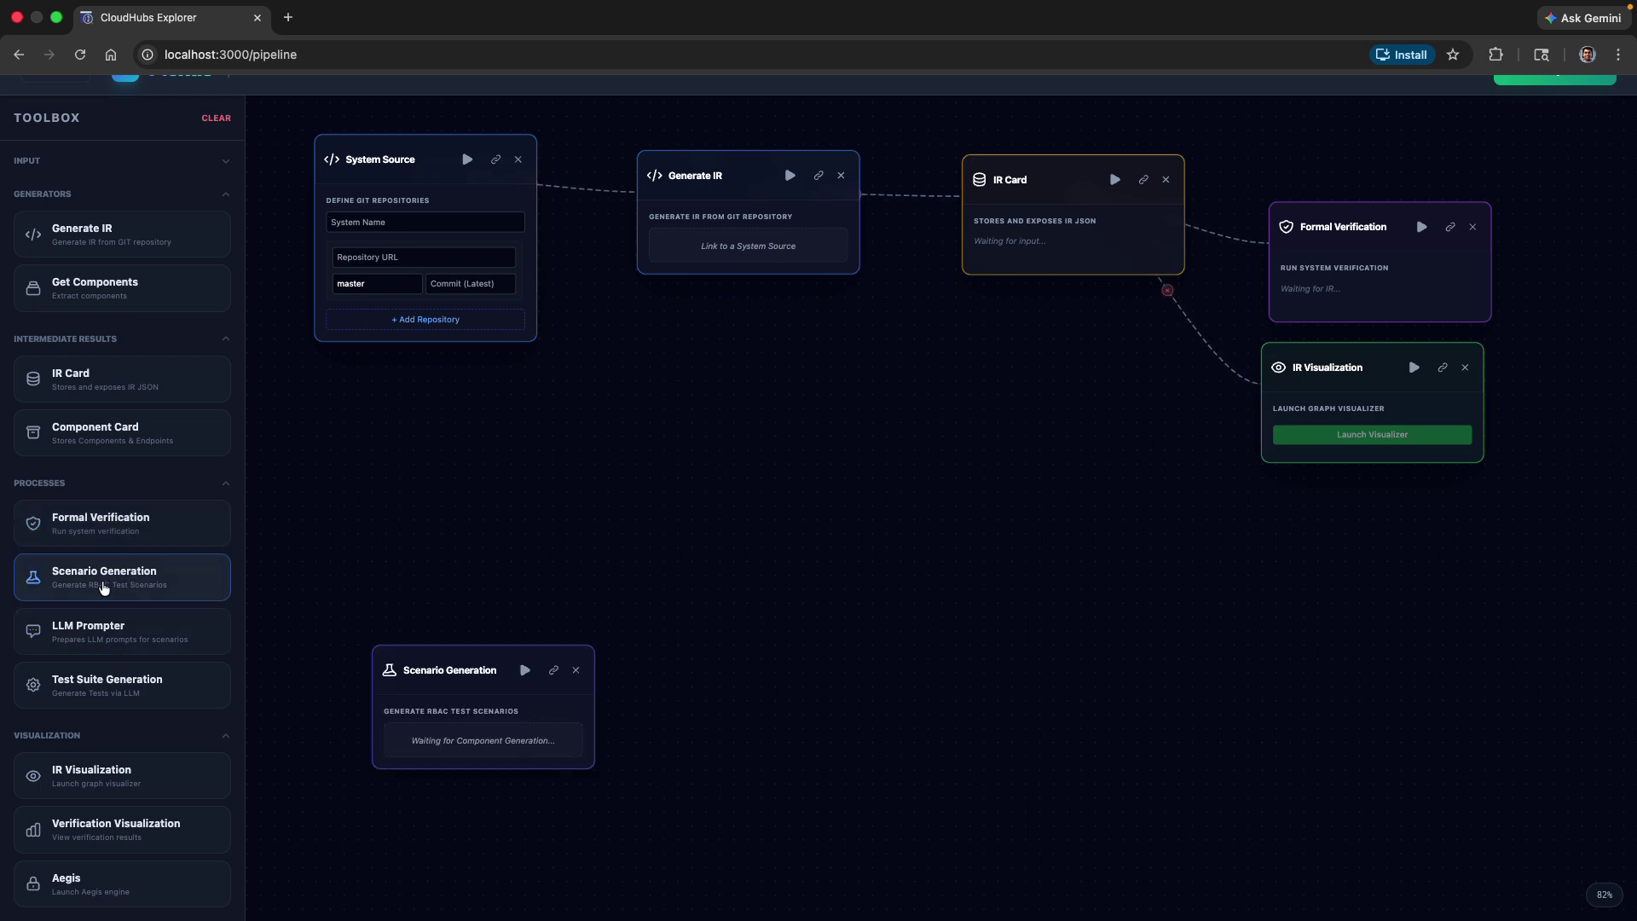
{"action": "left_click_drag", "start_coordinate": [460, 650], "coordinate": [966, 451]}
{"action": "left_click", "coordinate": [1146, 181]}
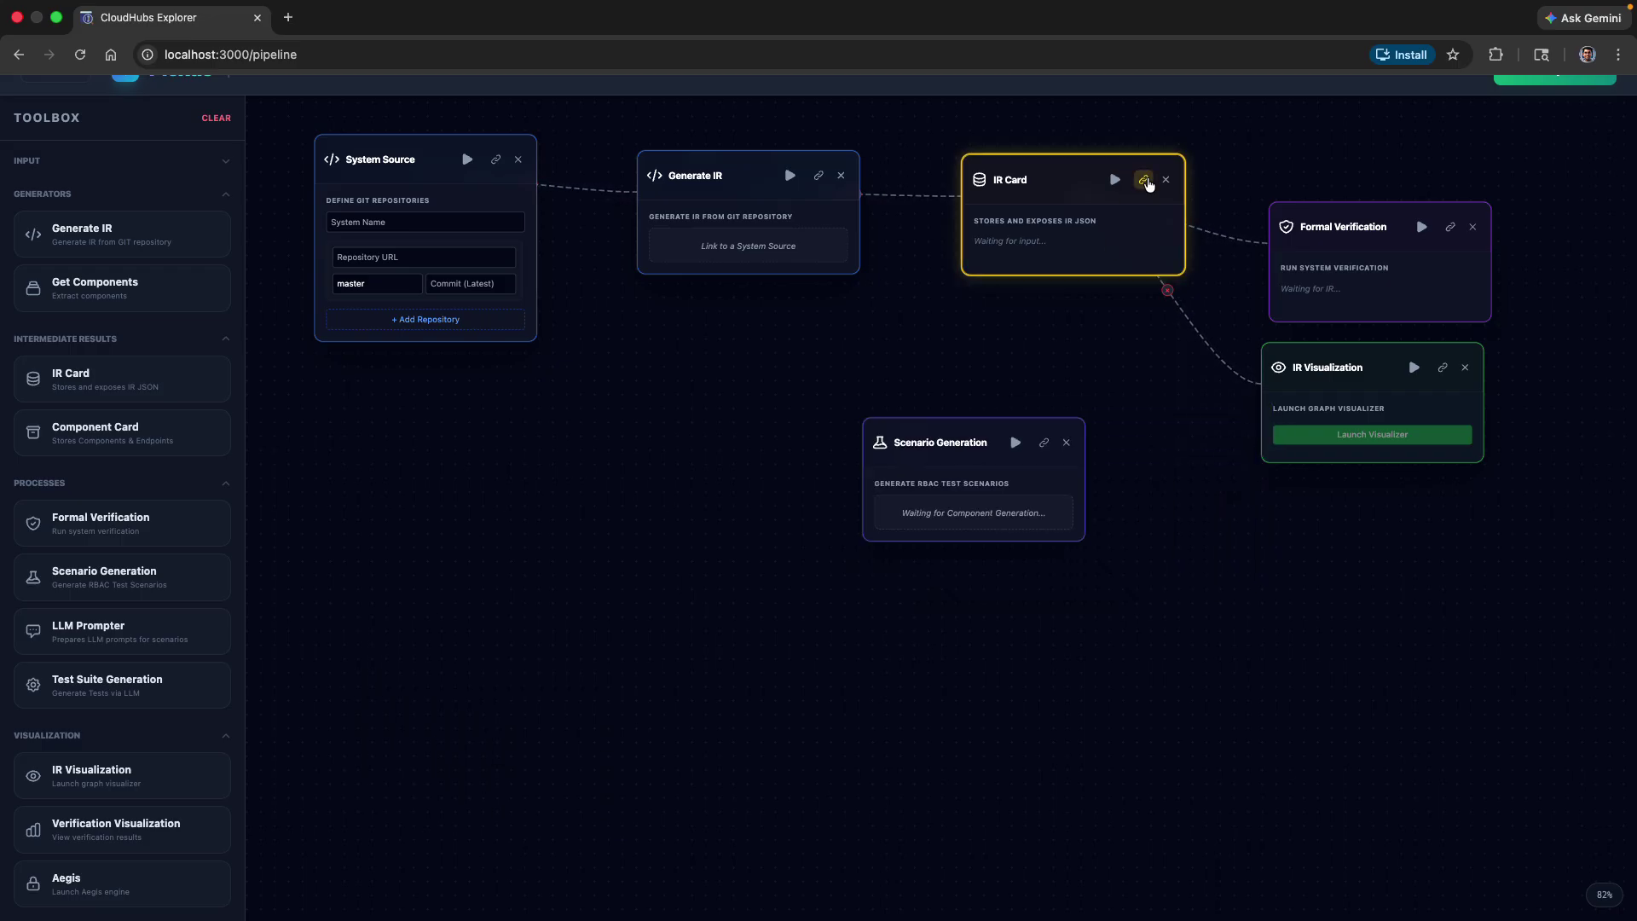
{"action": "left_click", "coordinate": [1045, 443]}
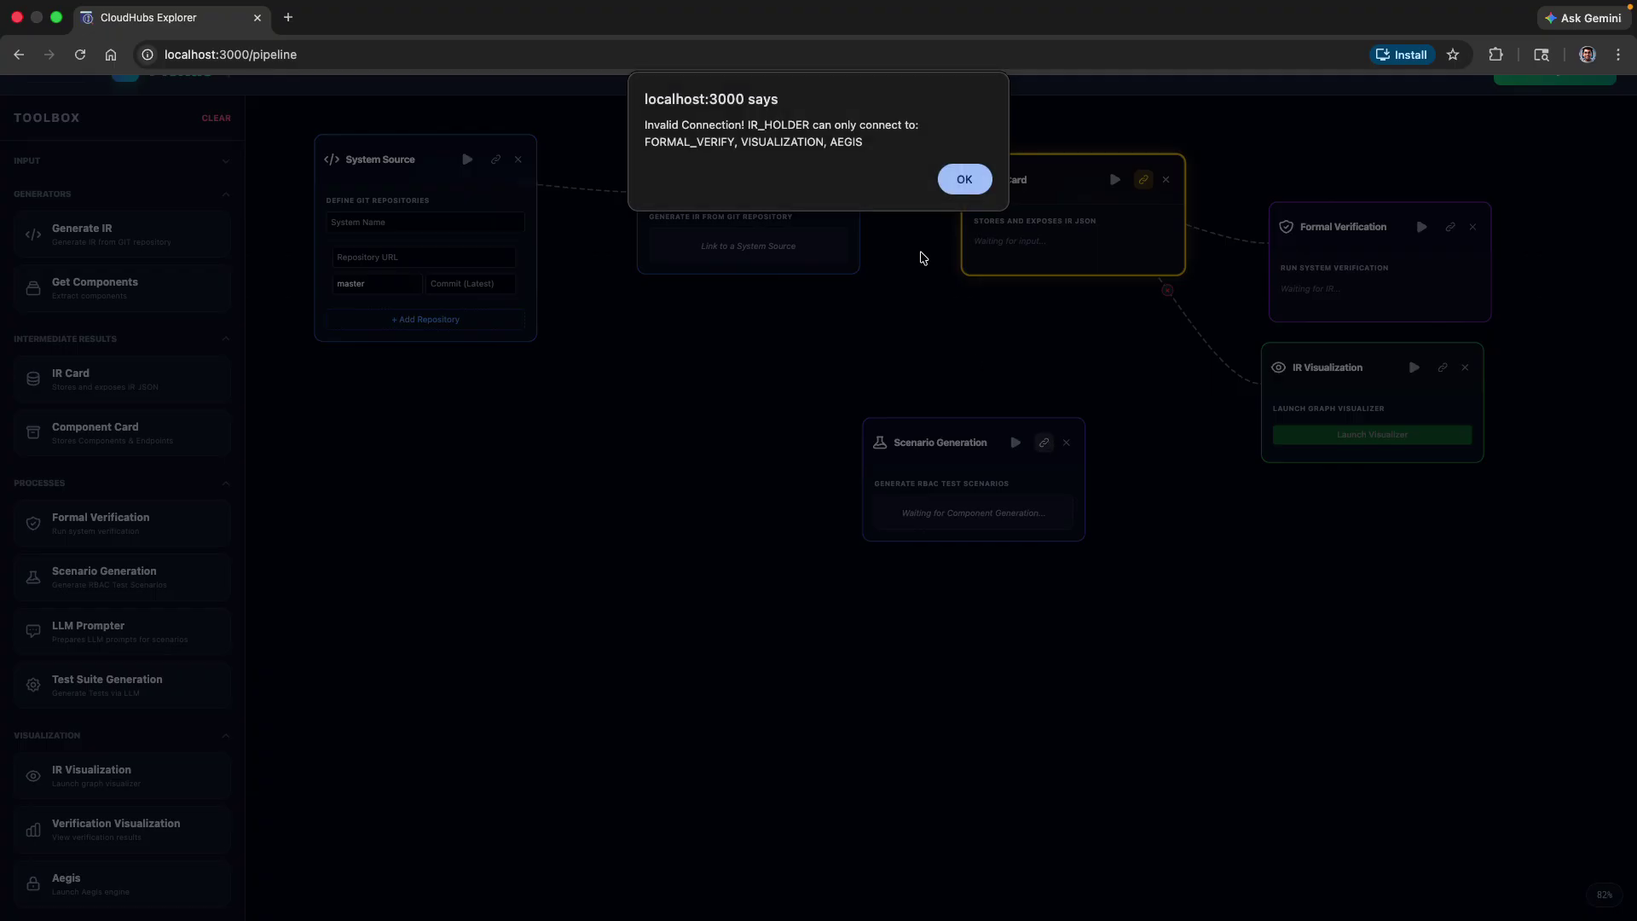
{"action": "left_click", "coordinate": [964, 179]}
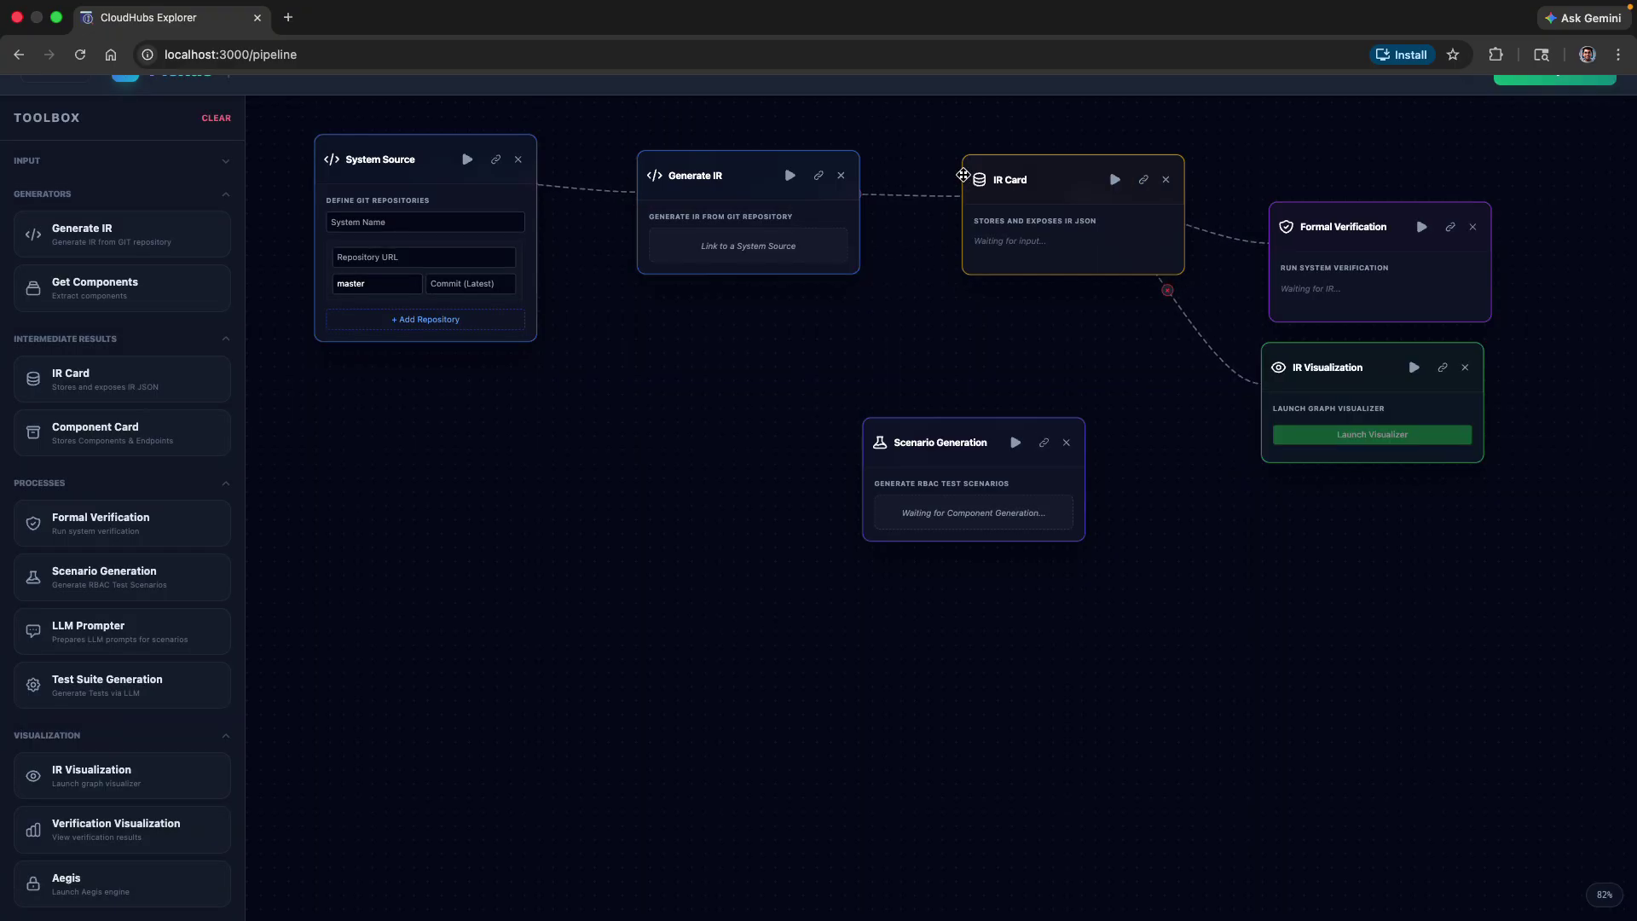
{"action": "left_click", "coordinate": [1066, 443]}
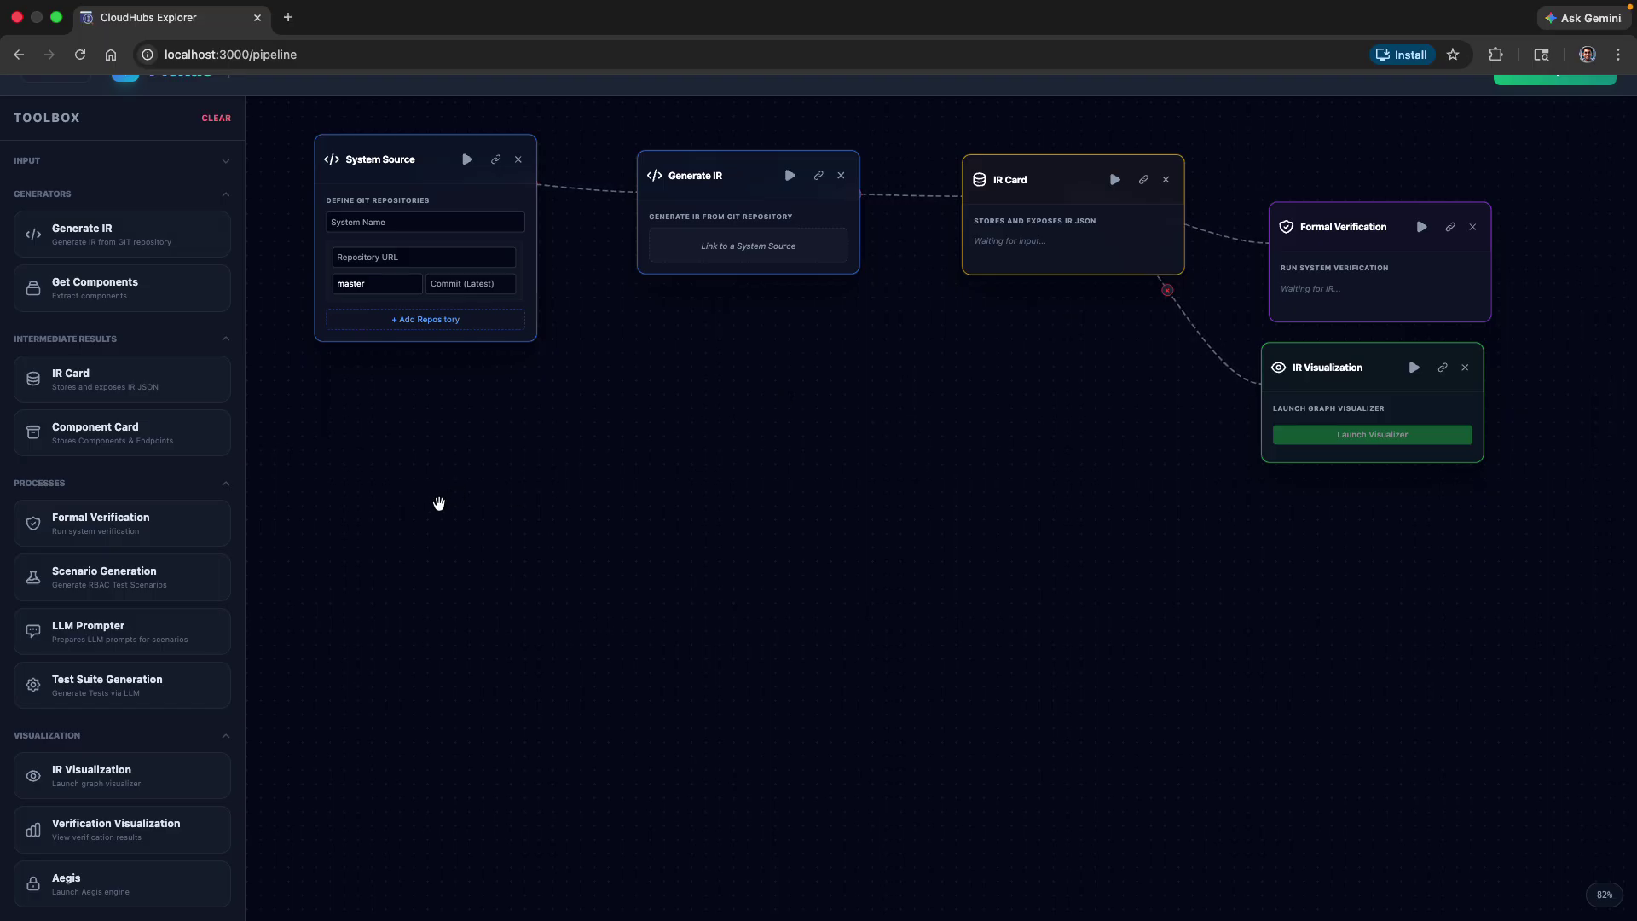
- Add a Get Components card below the System Source card and link System Source to it
{"action": "scroll", "coordinate": [162, 334], "scroll_direction": "up", "scroll_amount": 1}
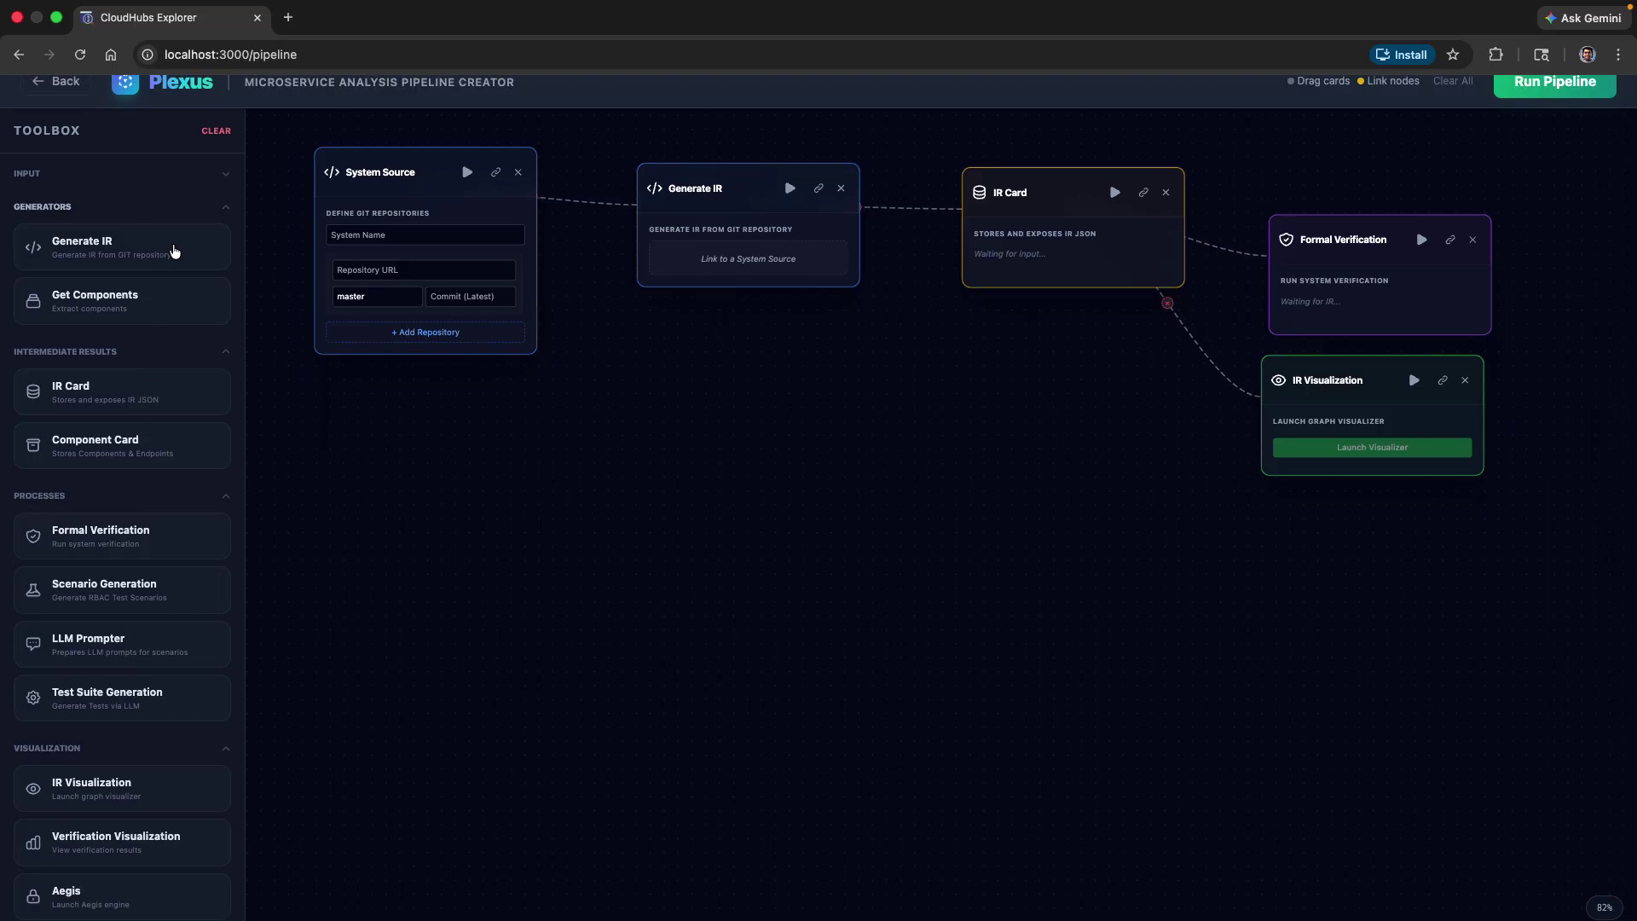
{"action": "left_click", "coordinate": [103, 312]}
{"action": "left_click_drag", "start_coordinate": [465, 674], "coordinate": [592, 424]}
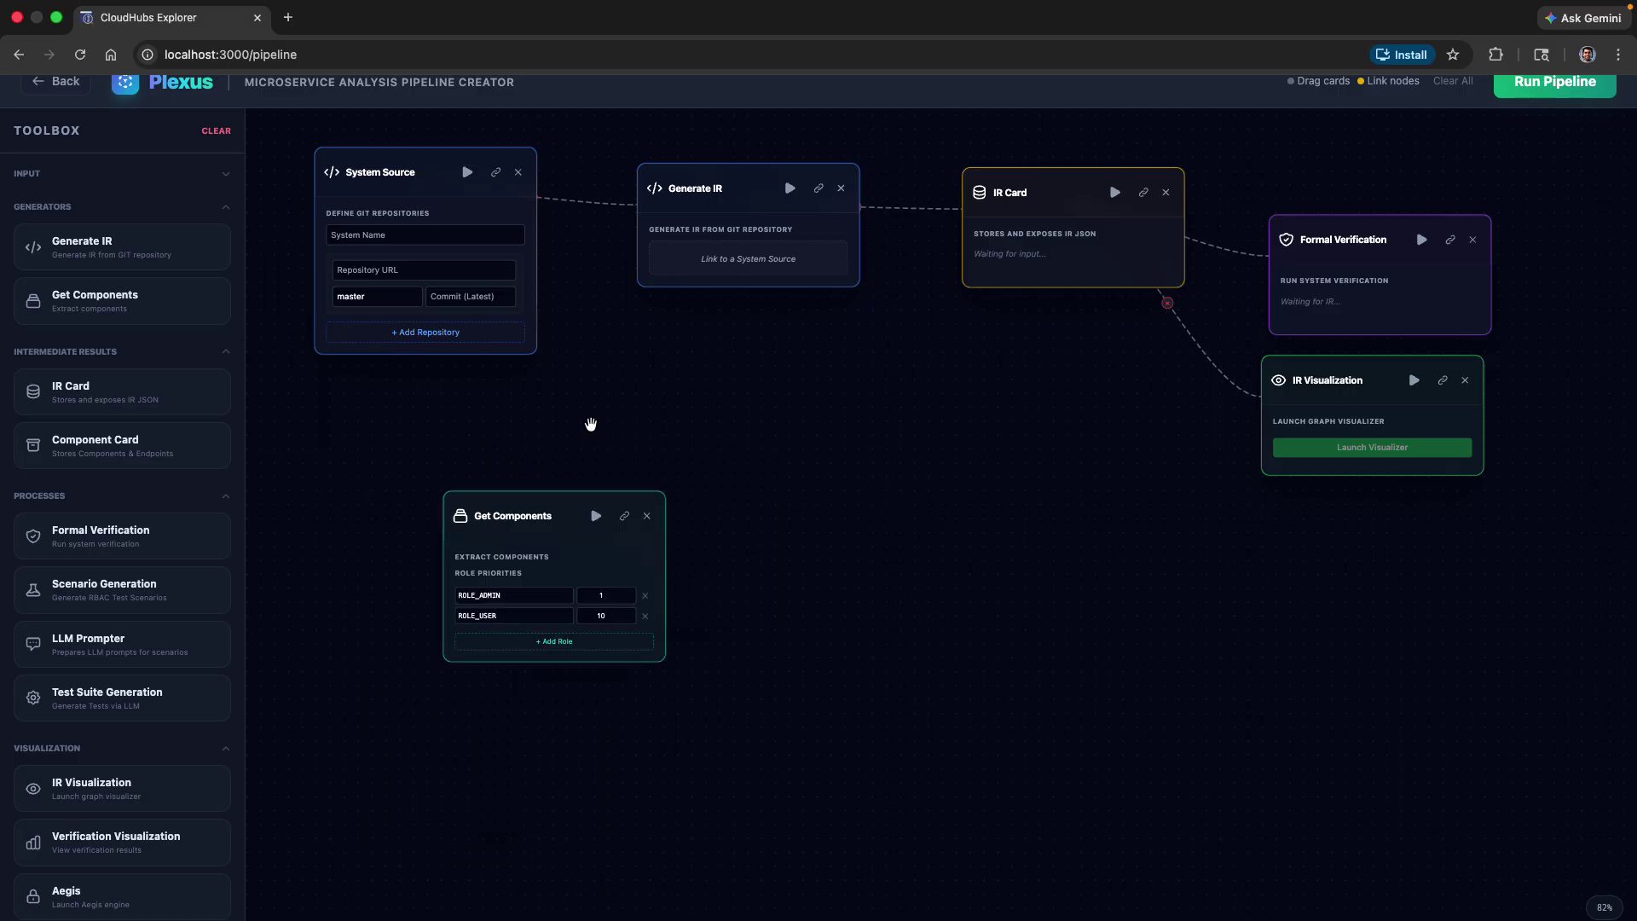
{"action": "left_click", "coordinate": [496, 174]}
{"action": "left_click", "coordinate": [668, 414]}
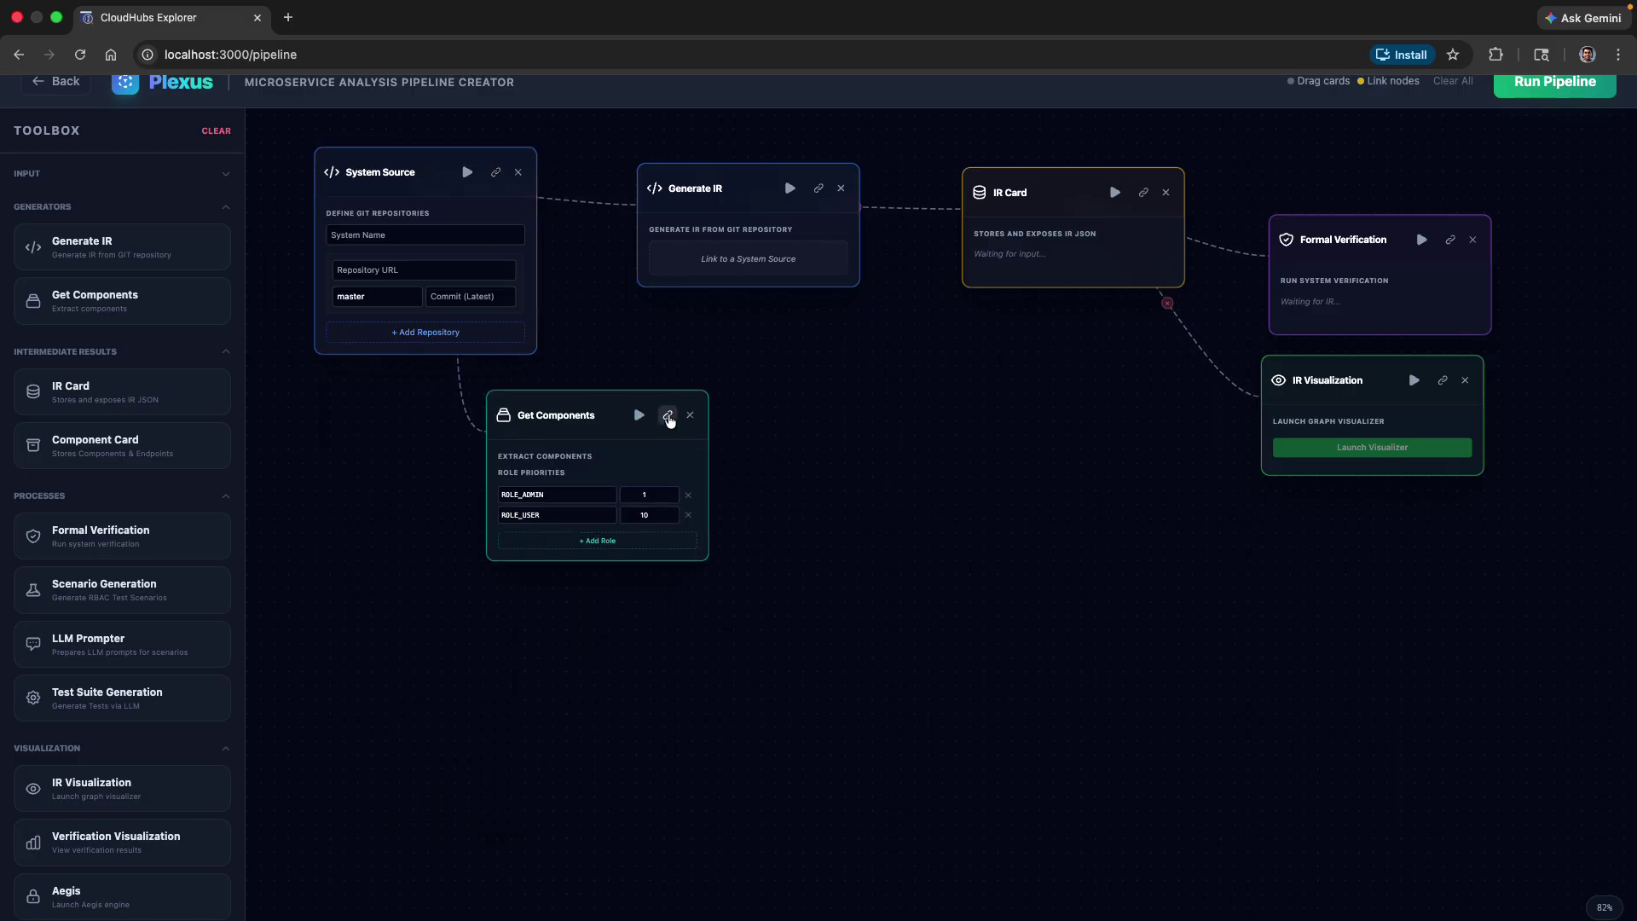
{"action": "mouse_move", "coordinate": [581, 402]}
{"action": "left_mouse_down"}
{"action": "mouse_move", "coordinate": [610, 376]}
{"action": "mouse_move", "coordinate": [611, 401]}
{"action": "left_mouse_up"}
{"action": "left_click_drag", "start_coordinate": [605, 446], "coordinate": [597, 473]}
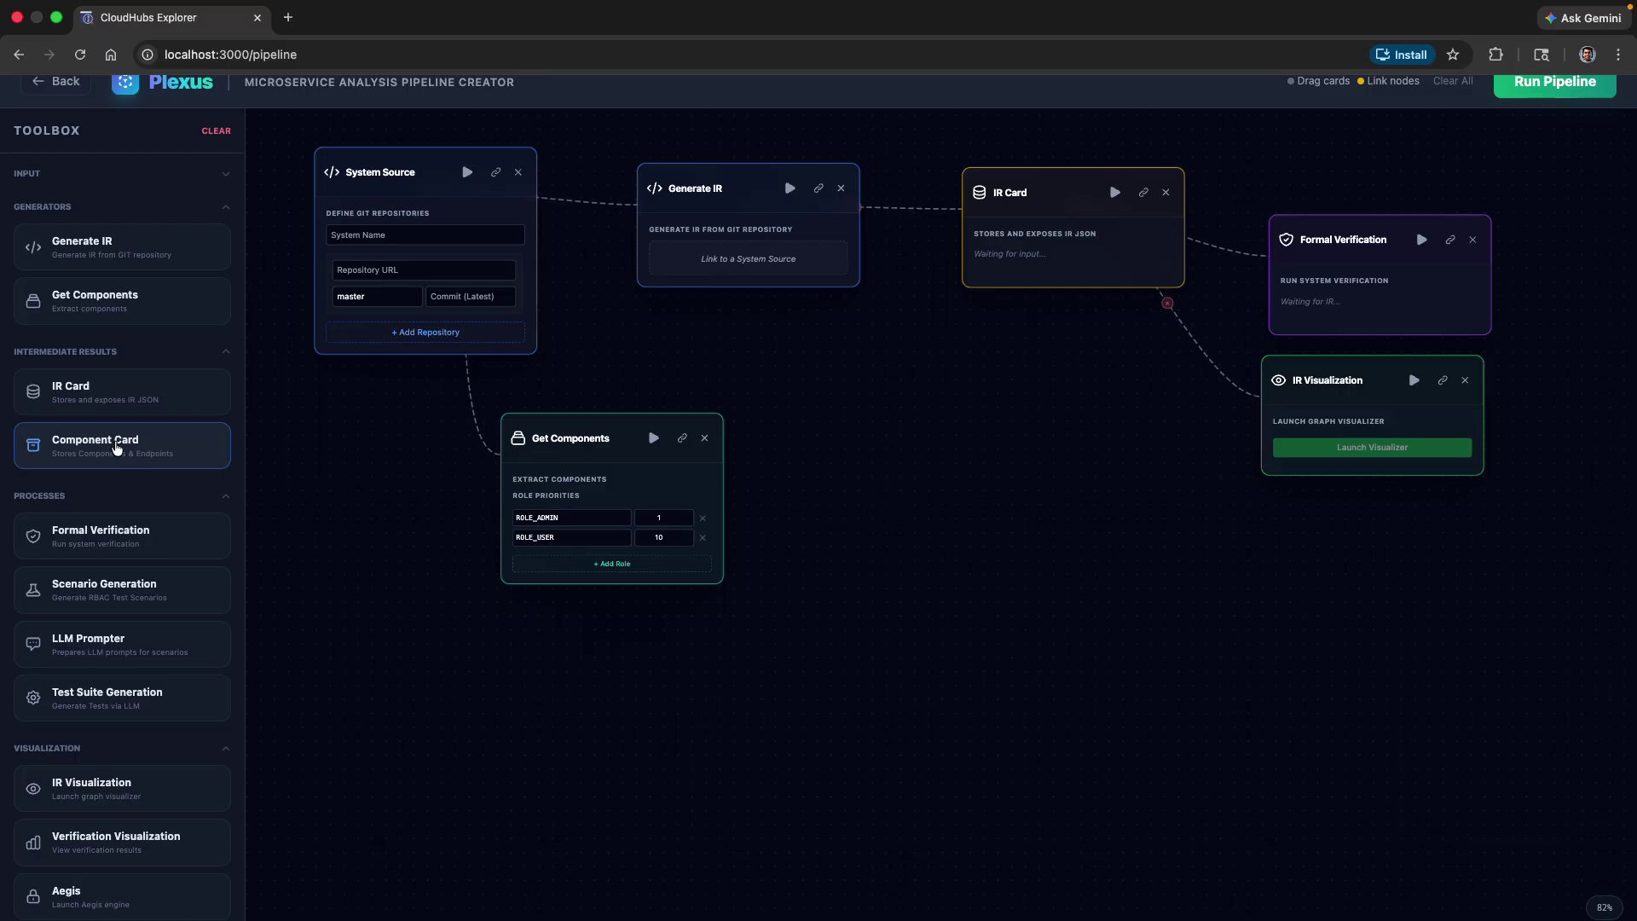
- Add a Component Card below and right of Get Components, link Get Components to it, and move Get Components slightly up
{"action": "left_click_drag", "start_coordinate": [124, 460], "coordinate": [424, 543]}
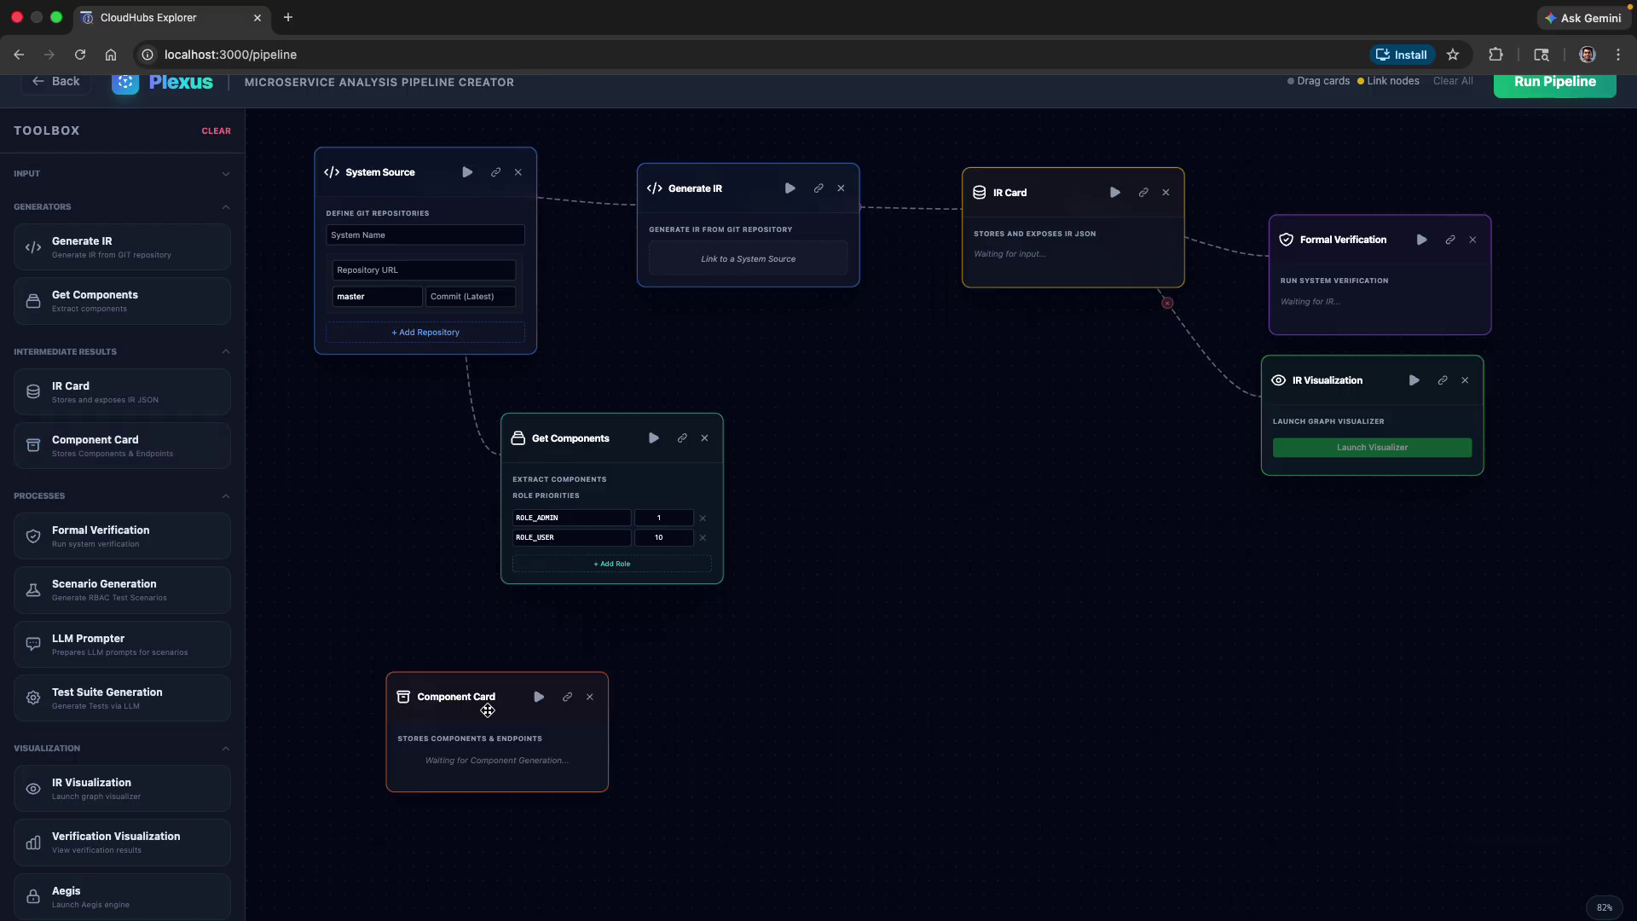
{"action": "left_click_drag", "start_coordinate": [480, 687], "coordinate": [805, 629]}
{"action": "left_click", "coordinate": [682, 438]}
{"action": "left_click", "coordinate": [825, 623]}
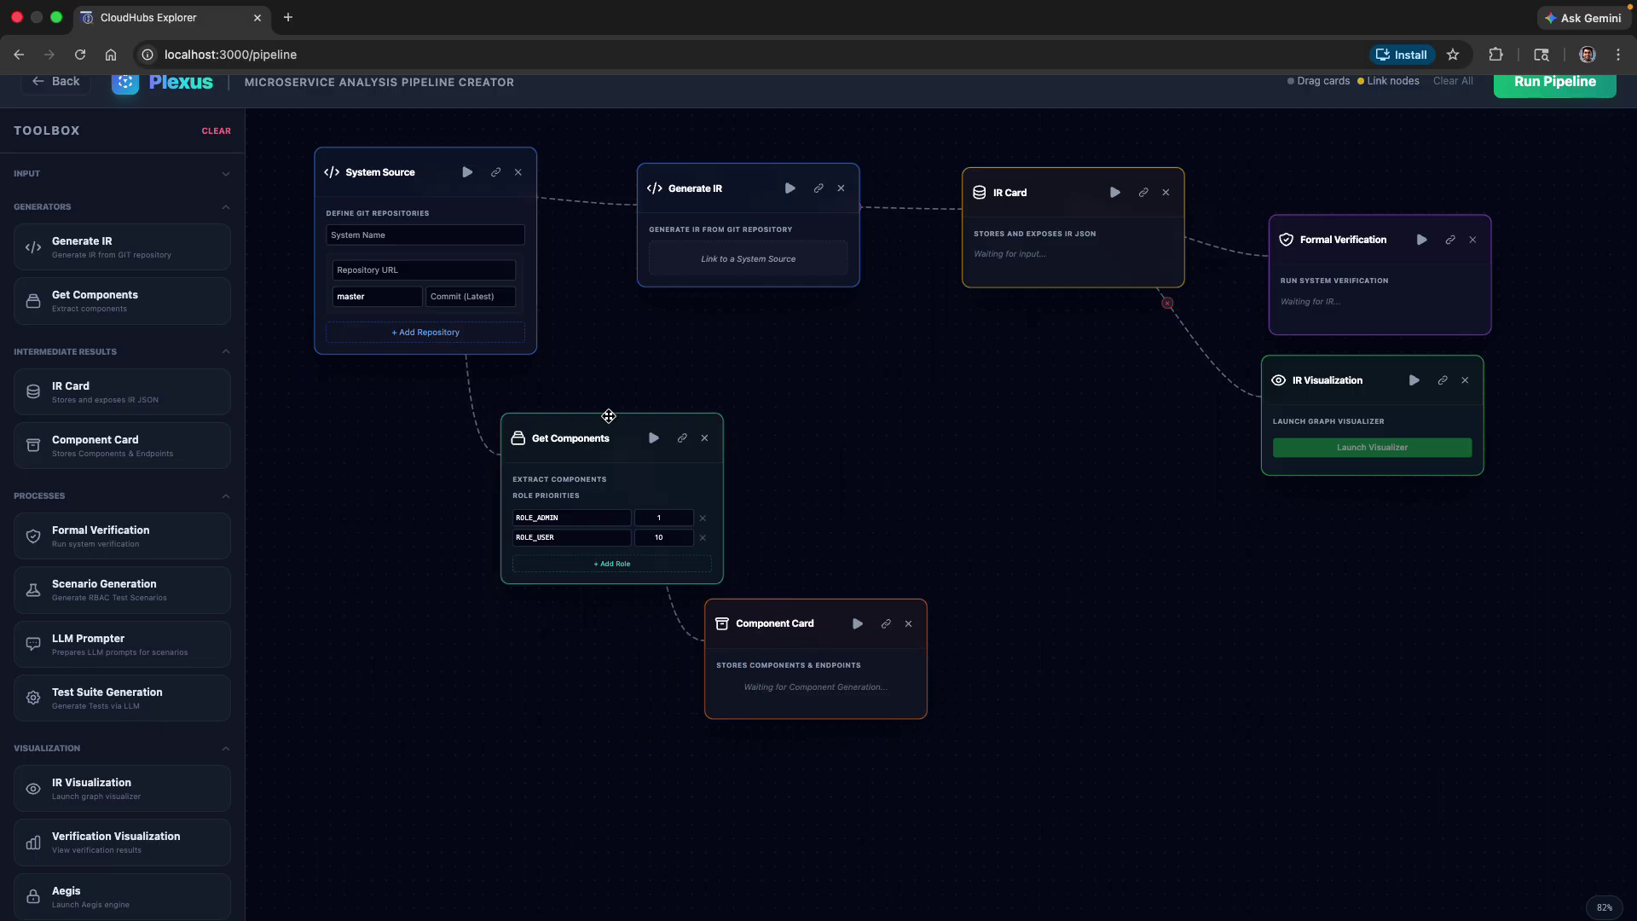
{"action": "left_click_drag", "start_coordinate": [605, 422], "coordinate": [587, 394]}
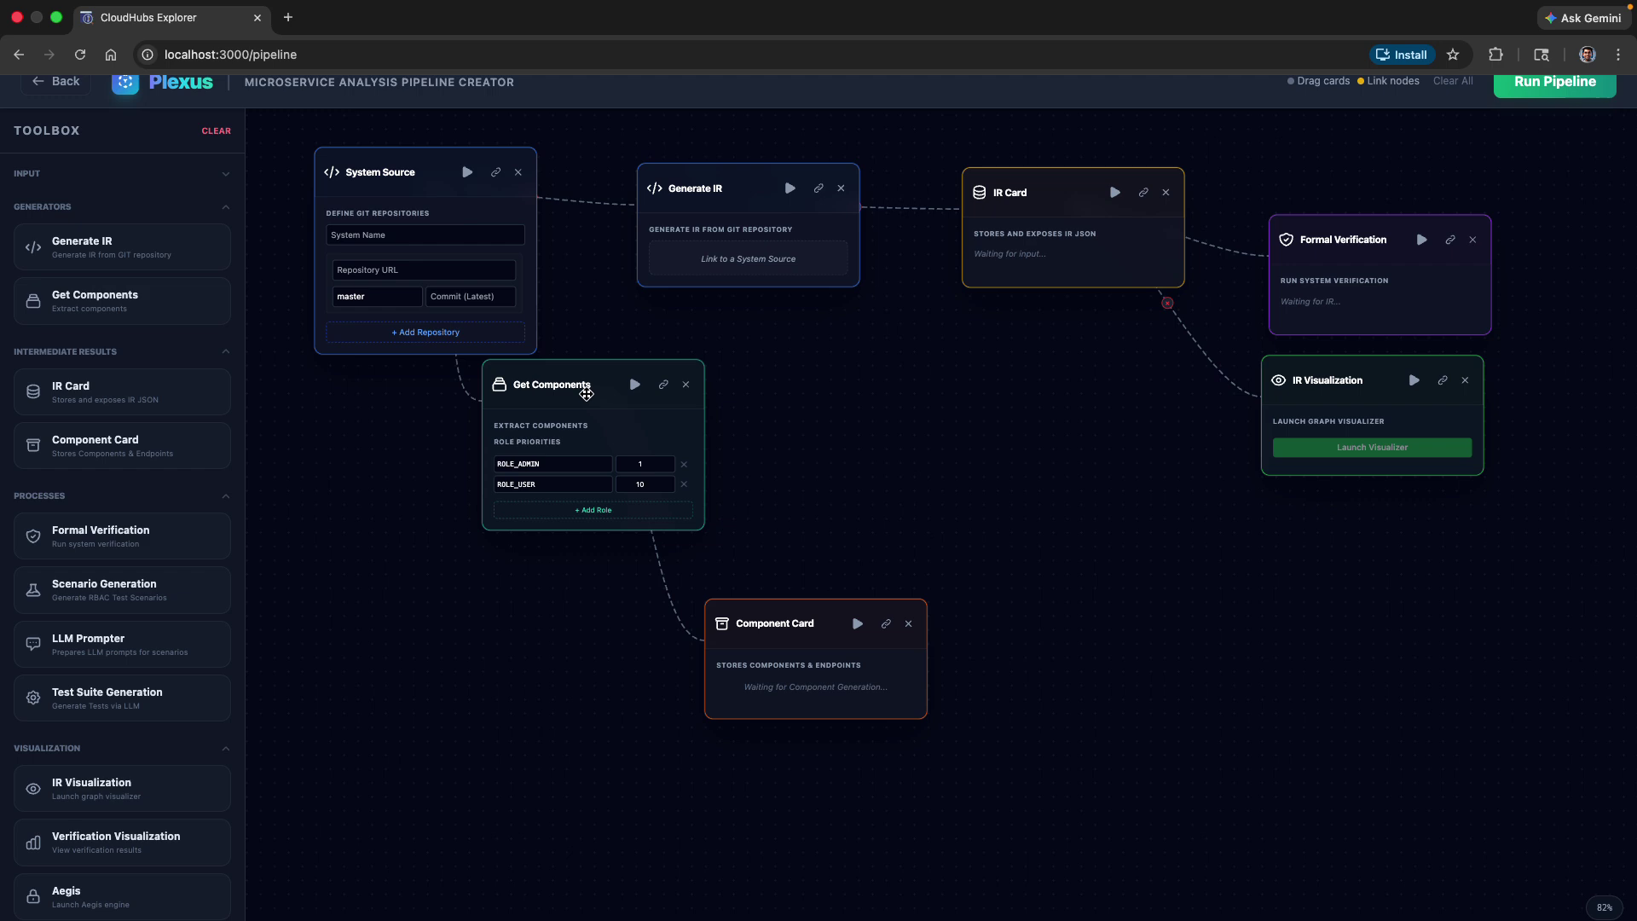
- Lower Get Components slightly, add a Scenario Generation card to the right of the Component Card, and link the Component Card to it
{"action": "left_click_drag", "start_coordinate": [591, 372], "coordinate": [600, 405]}
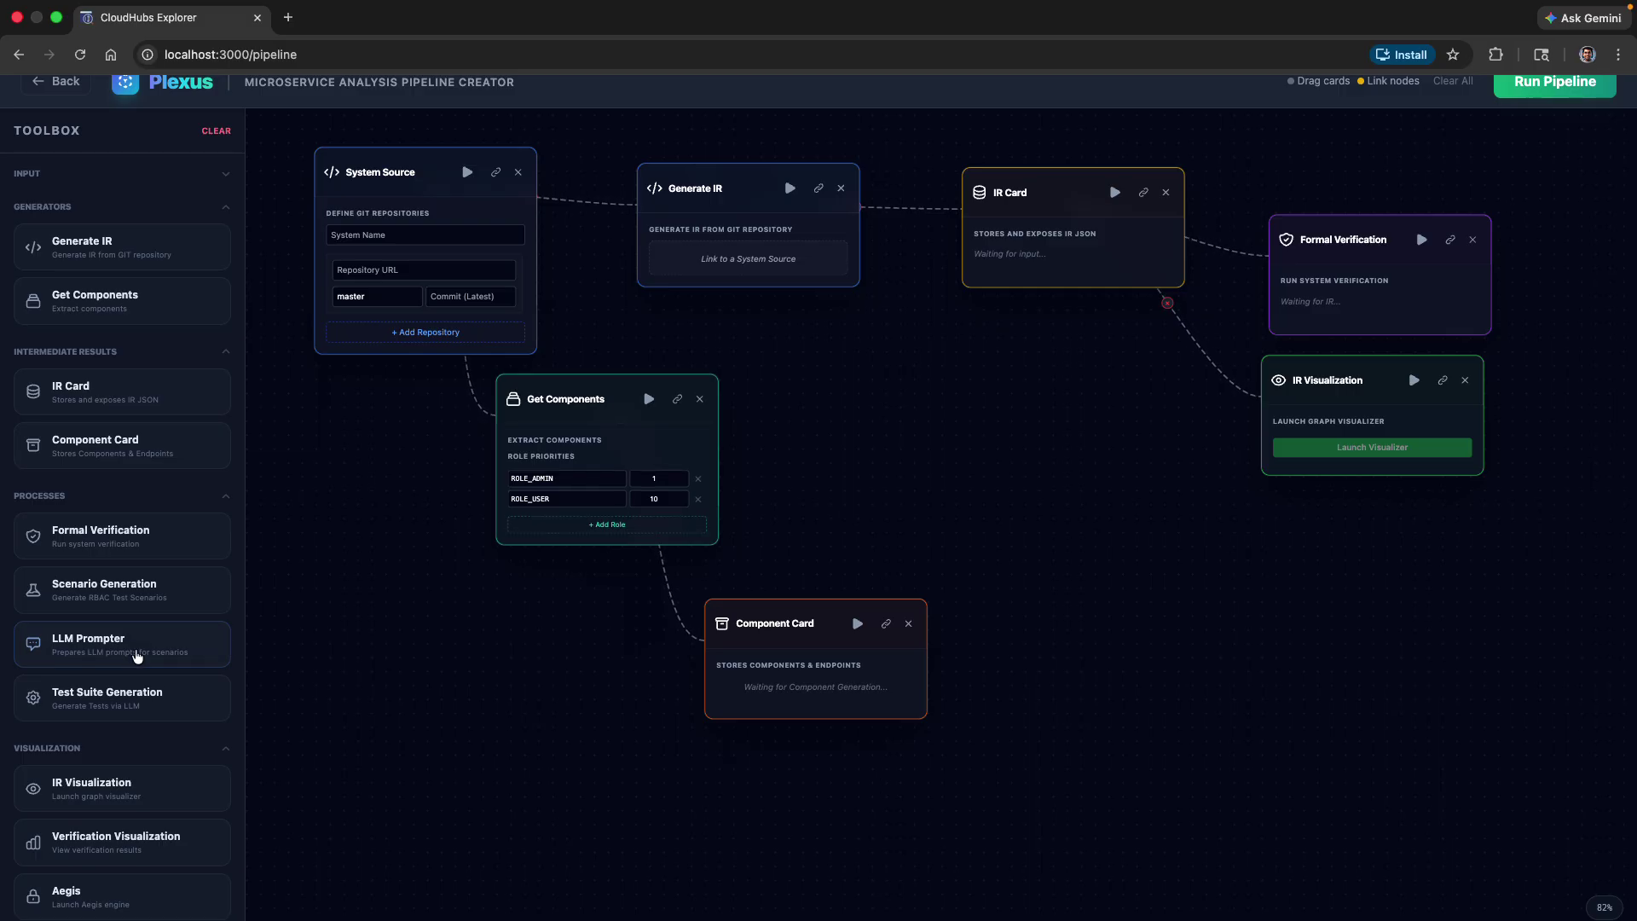
{"action": "scroll", "coordinate": [136, 655], "scroll_direction": "down", "scroll_amount": 1}
{"action": "left_click_drag", "start_coordinate": [150, 580], "coordinate": [558, 584]}
{"action": "left_click_drag", "start_coordinate": [488, 676], "coordinate": [1110, 624]}
{"action": "left_click", "coordinate": [886, 612]}
{"action": "left_click", "coordinate": [1202, 645]}
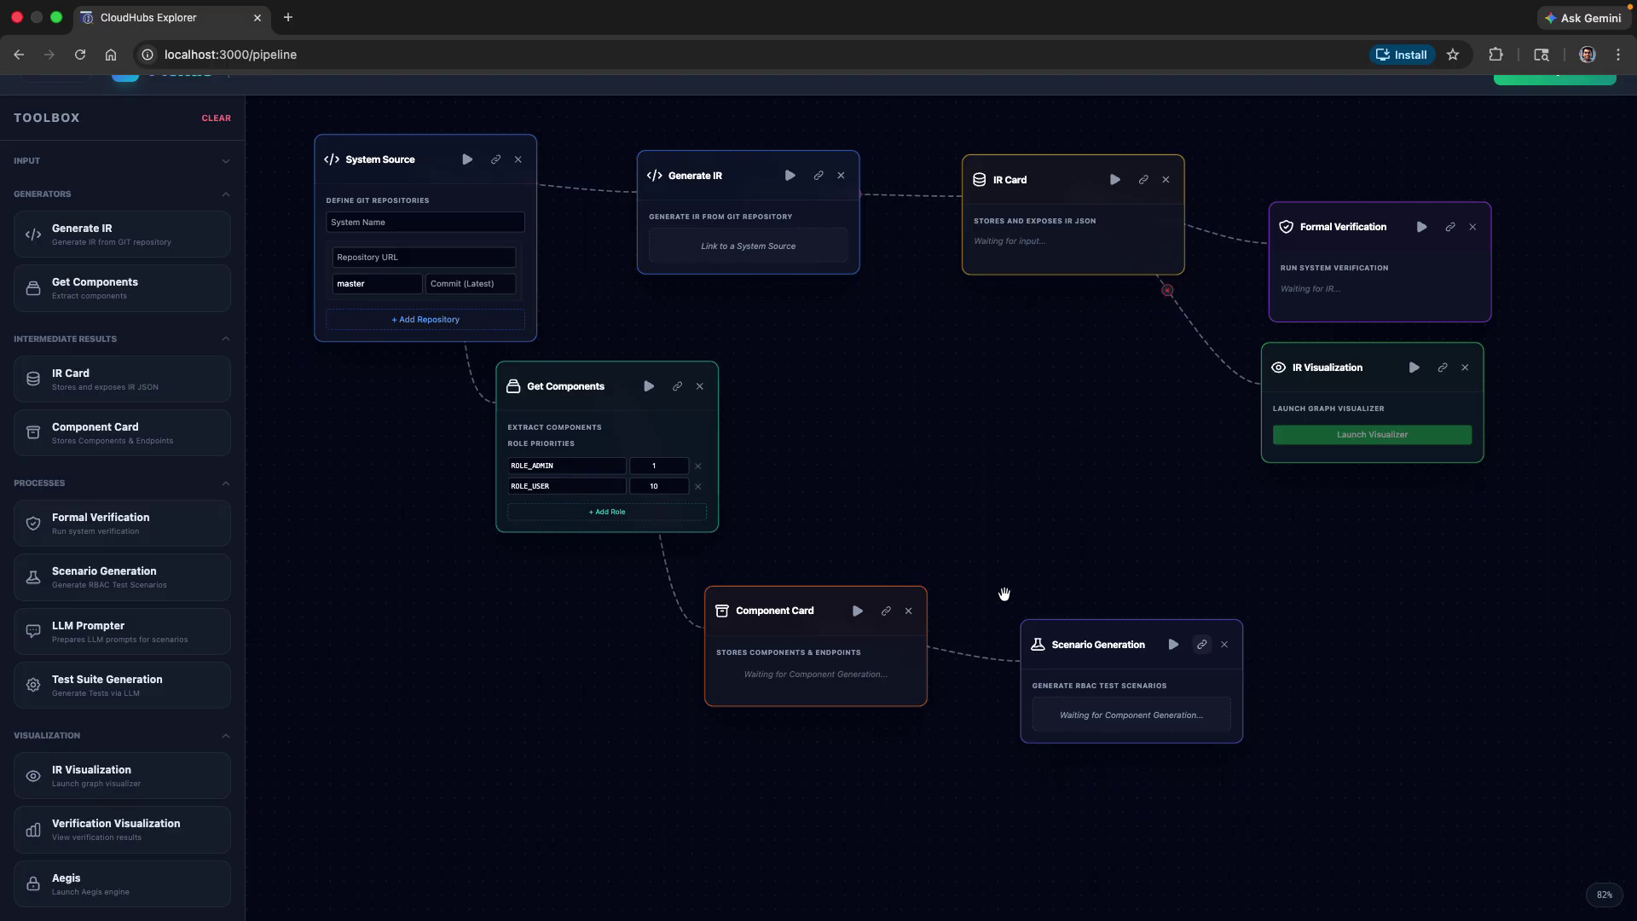
{"action": "left_click_drag", "start_coordinate": [1103, 631], "coordinate": [1064, 652]}
- Add an LLM Prompter card to the right of Scenario Generation and link Scenario Generation to it
{"action": "left_click", "coordinate": [125, 635]}
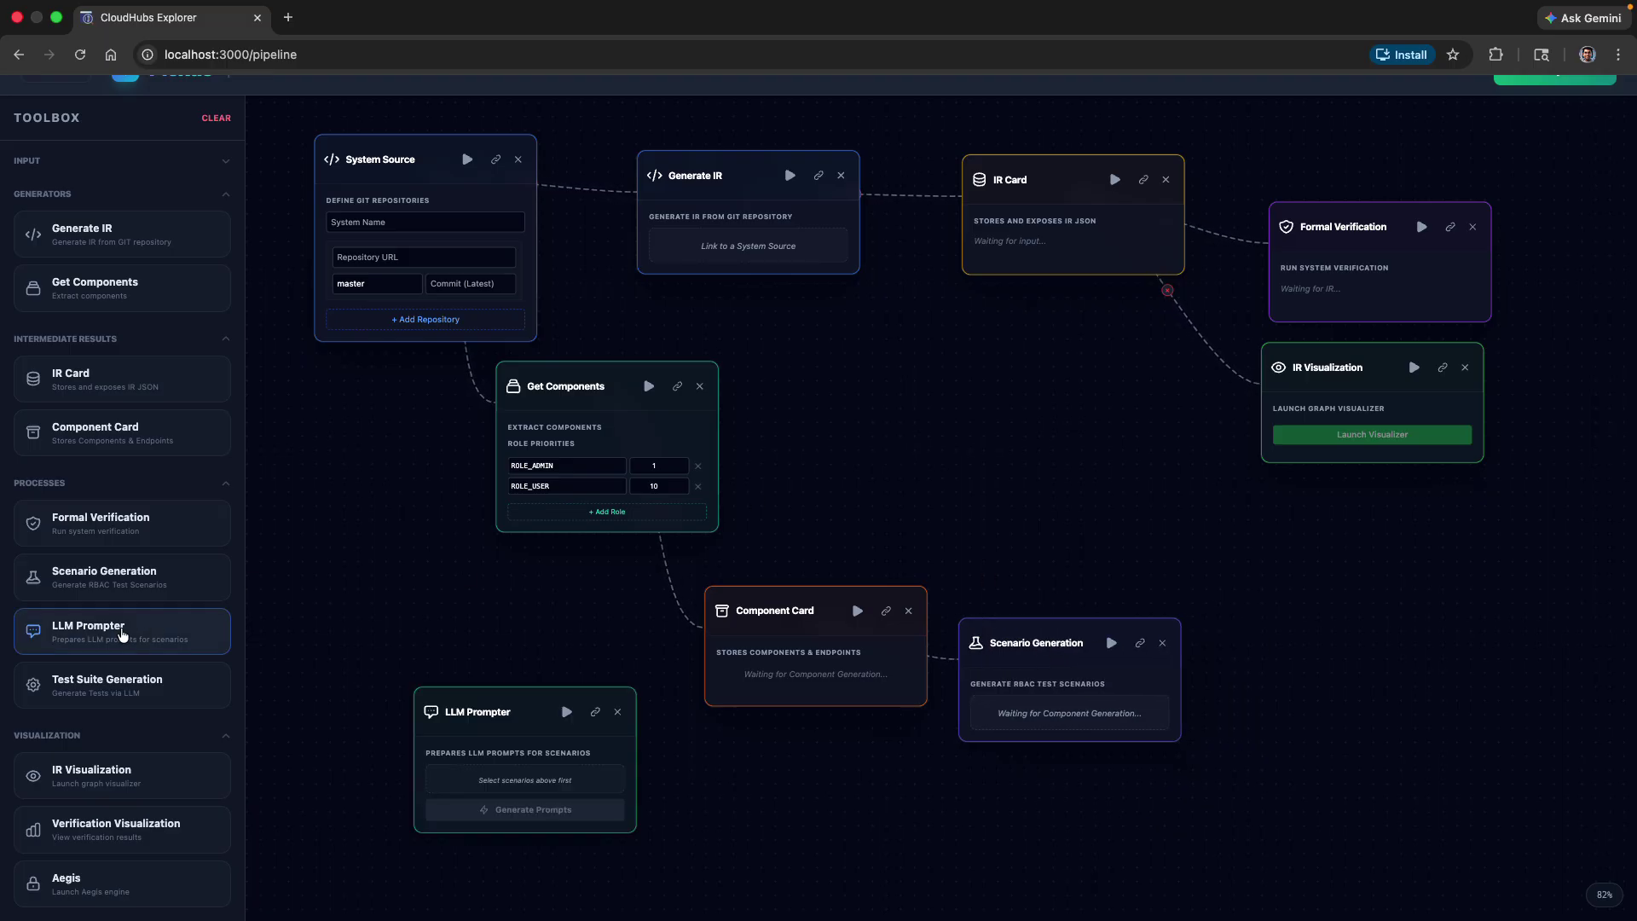
{"action": "left_click_drag", "start_coordinate": [521, 699], "coordinate": [1333, 586]}
{"action": "left_click", "coordinate": [1140, 645]}
{"action": "left_click", "coordinate": [1407, 598]}
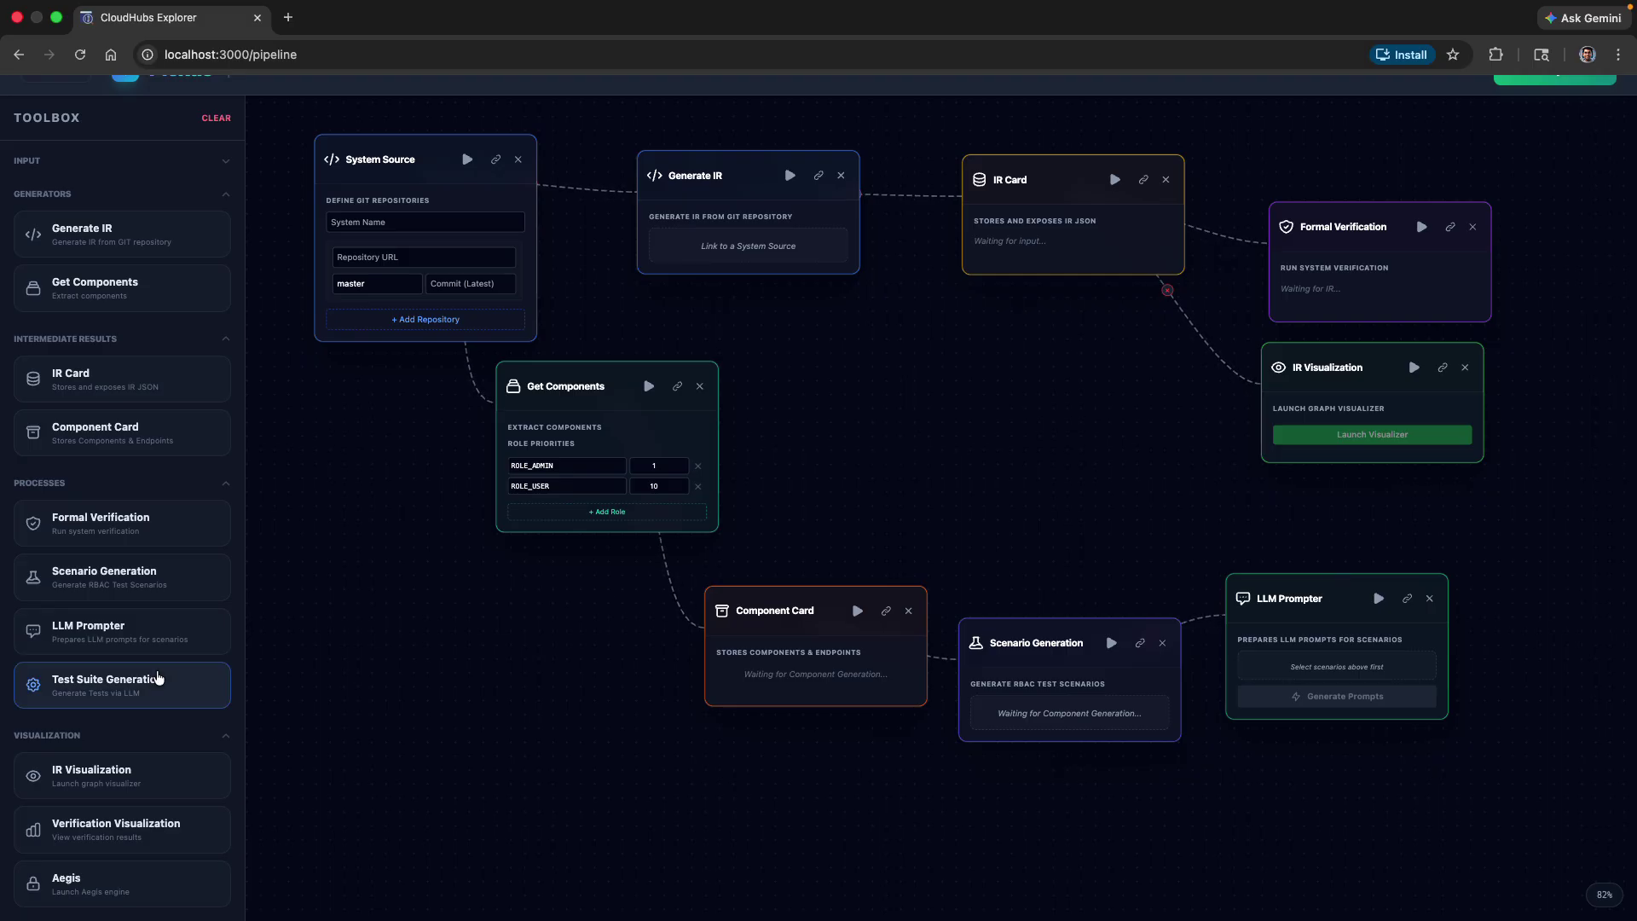
- Add a Test Suite Generation card above and to the right of LLM Prompter and link LLM Prompter to it
{"action": "left_click", "coordinate": [106, 686]}
{"action": "left_click_drag", "start_coordinate": [531, 709], "coordinate": [1063, 509]}
{"action": "left_click", "coordinate": [1048, 583]}
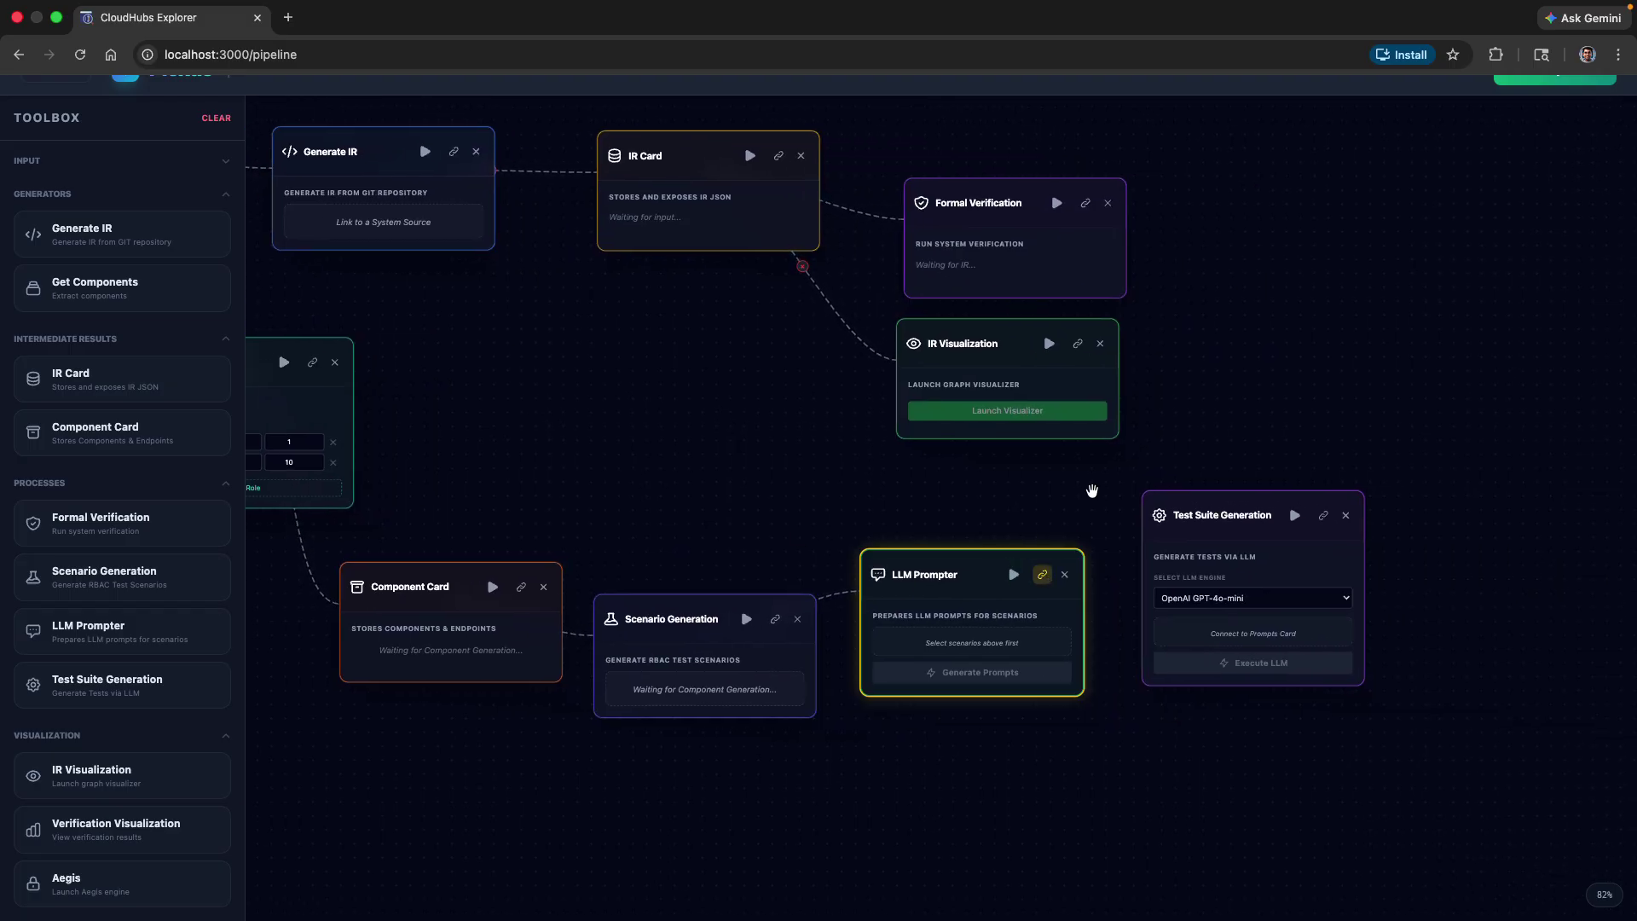
{"action": "left_click", "coordinate": [1323, 515]}
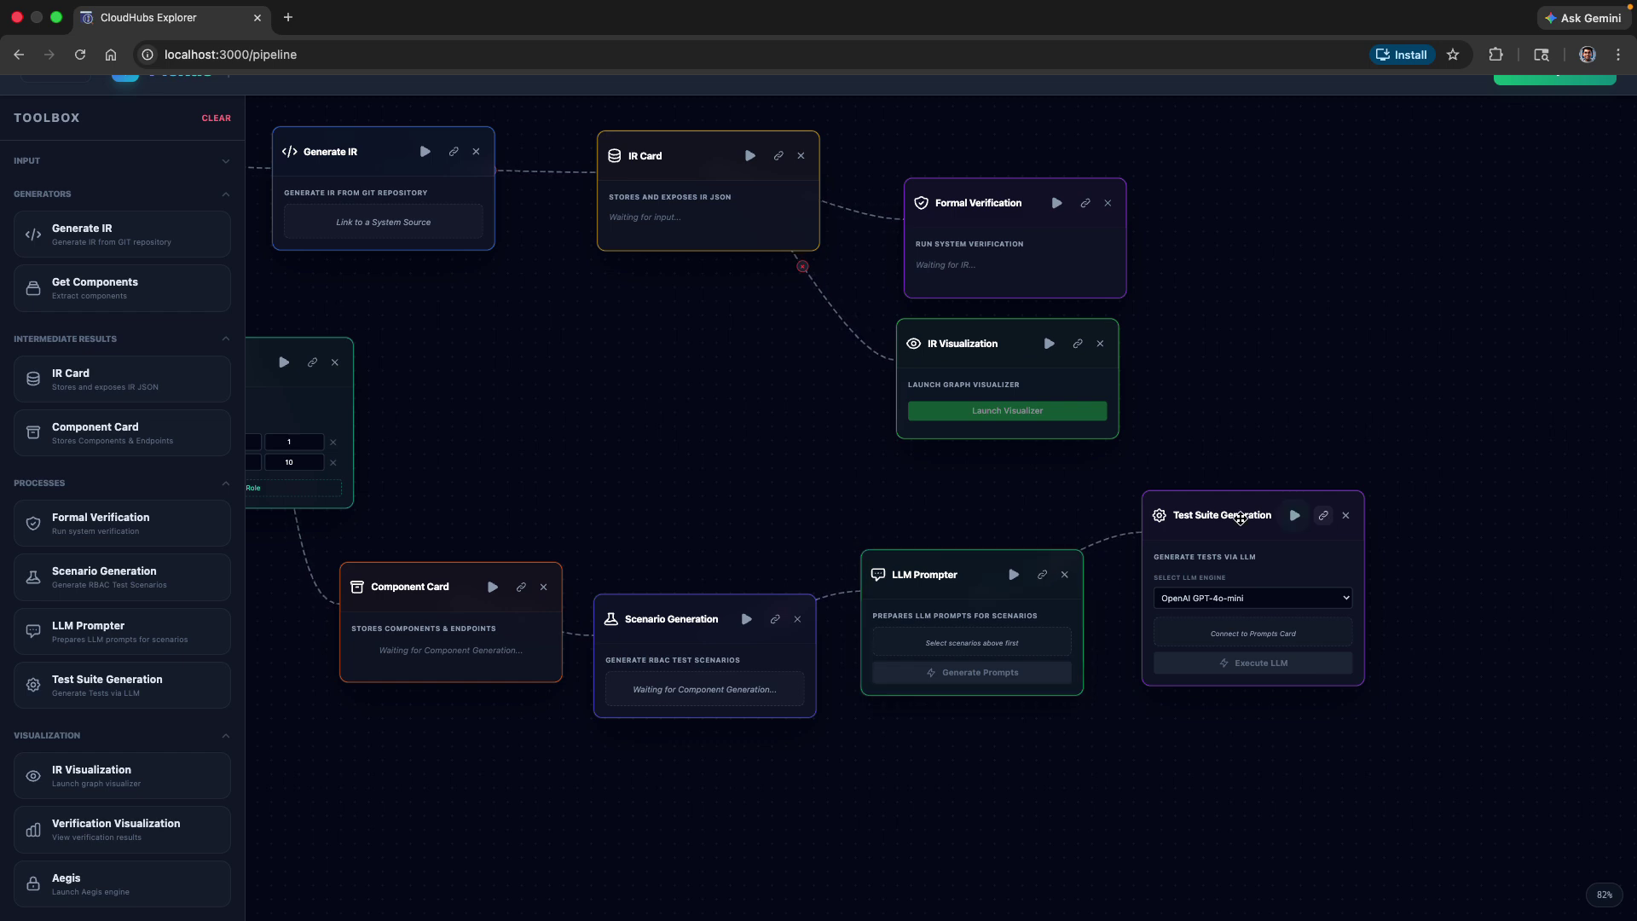
{"action": "left_click_drag", "start_coordinate": [1240, 517], "coordinate": [1262, 497]}
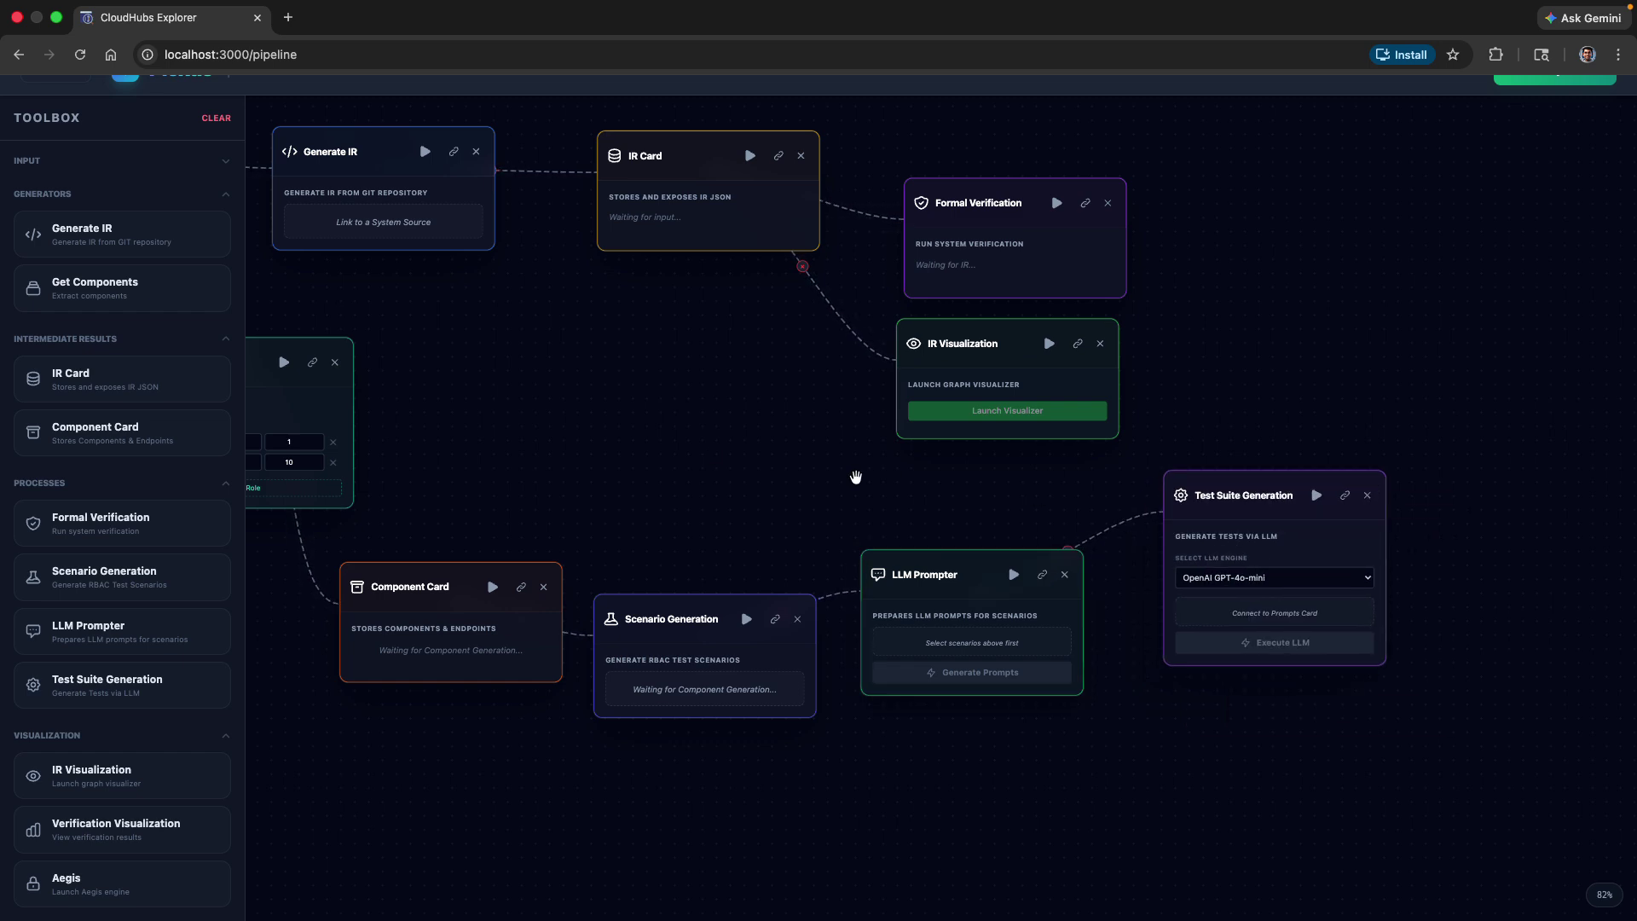
- Move the Formal Verification card higher to open up space between it and IR Visualization
{"action": "scroll", "coordinate": [855, 476], "scroll_direction": "left", "scroll_amount": 7}
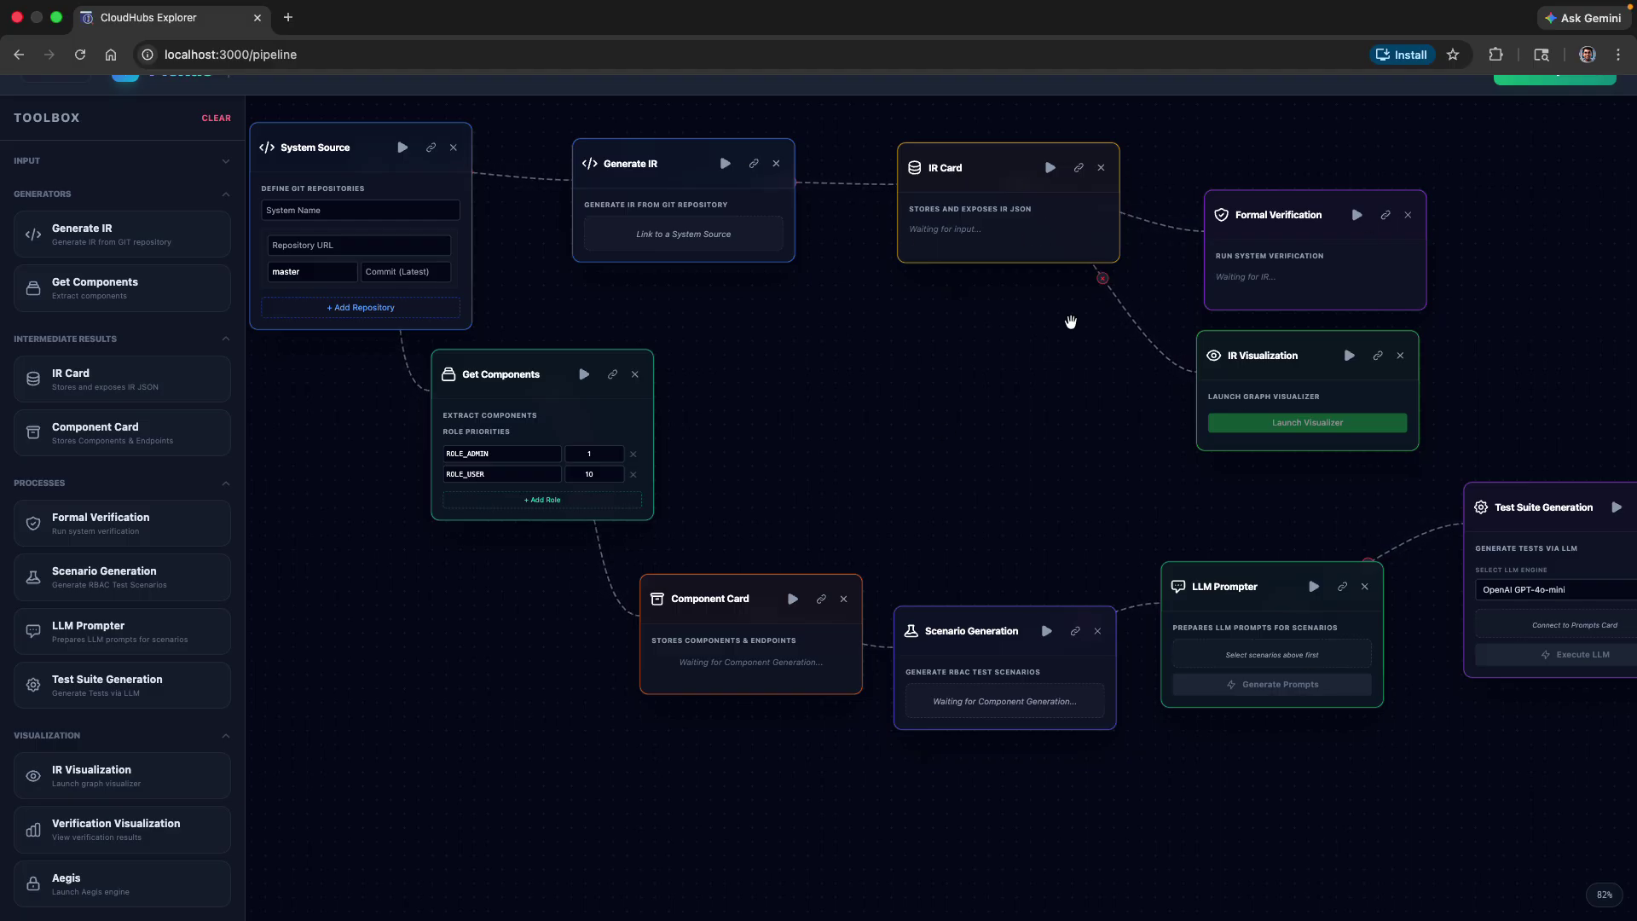
{"action": "left_click_drag", "start_coordinate": [1027, 463], "coordinate": [625, 413]}
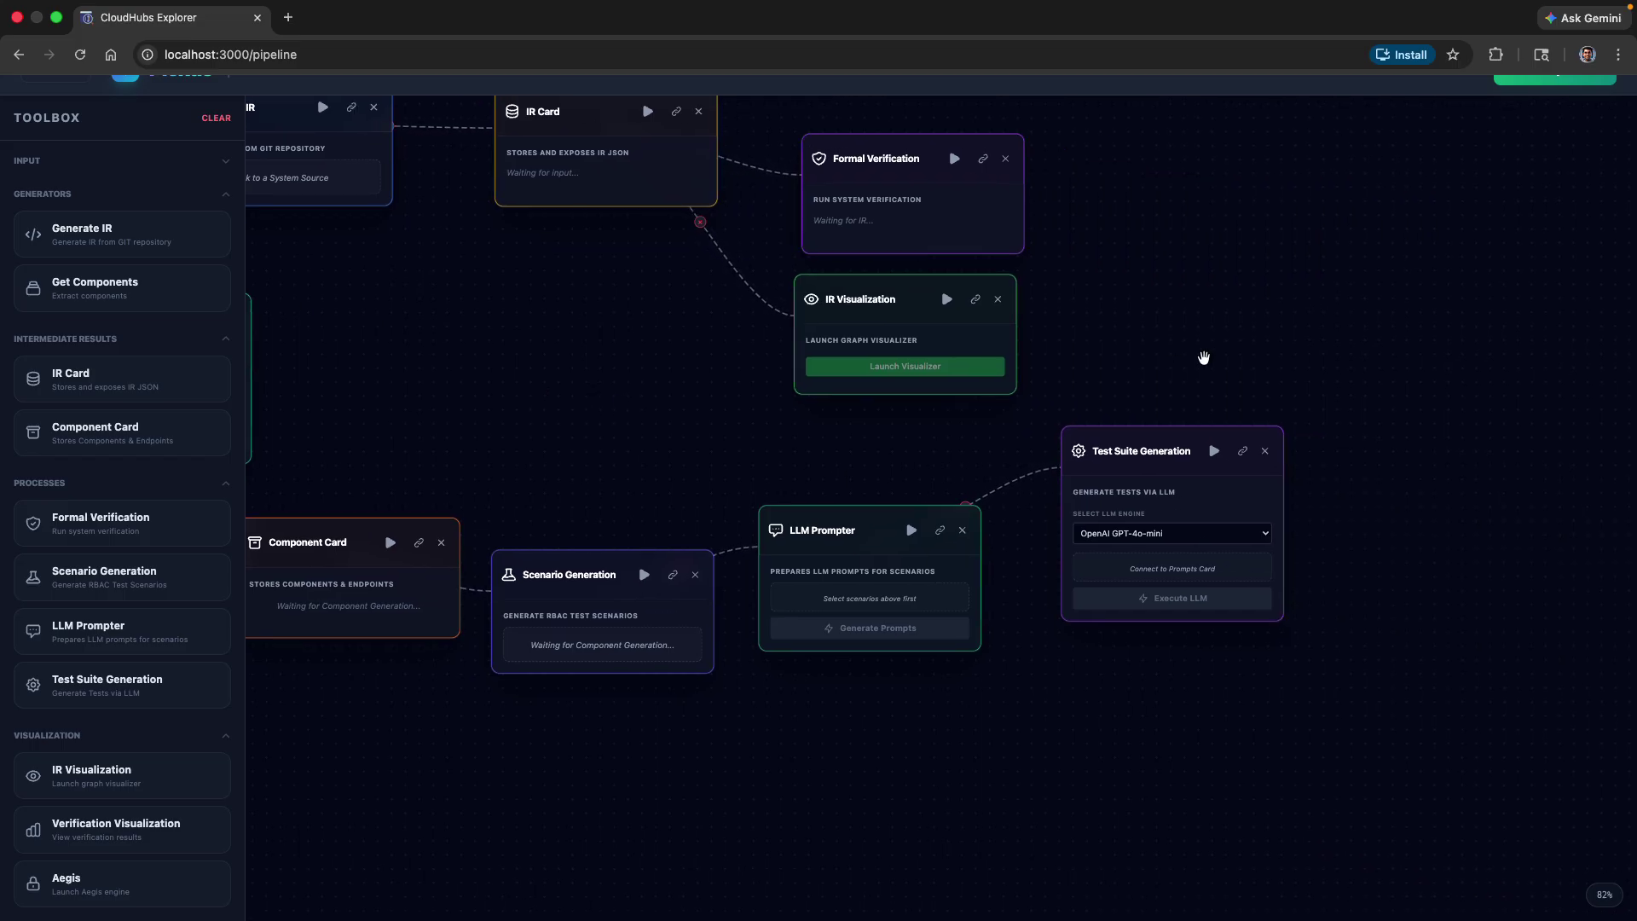
{"action": "left_click_drag", "start_coordinate": [1246, 318], "coordinate": [1203, 590]}
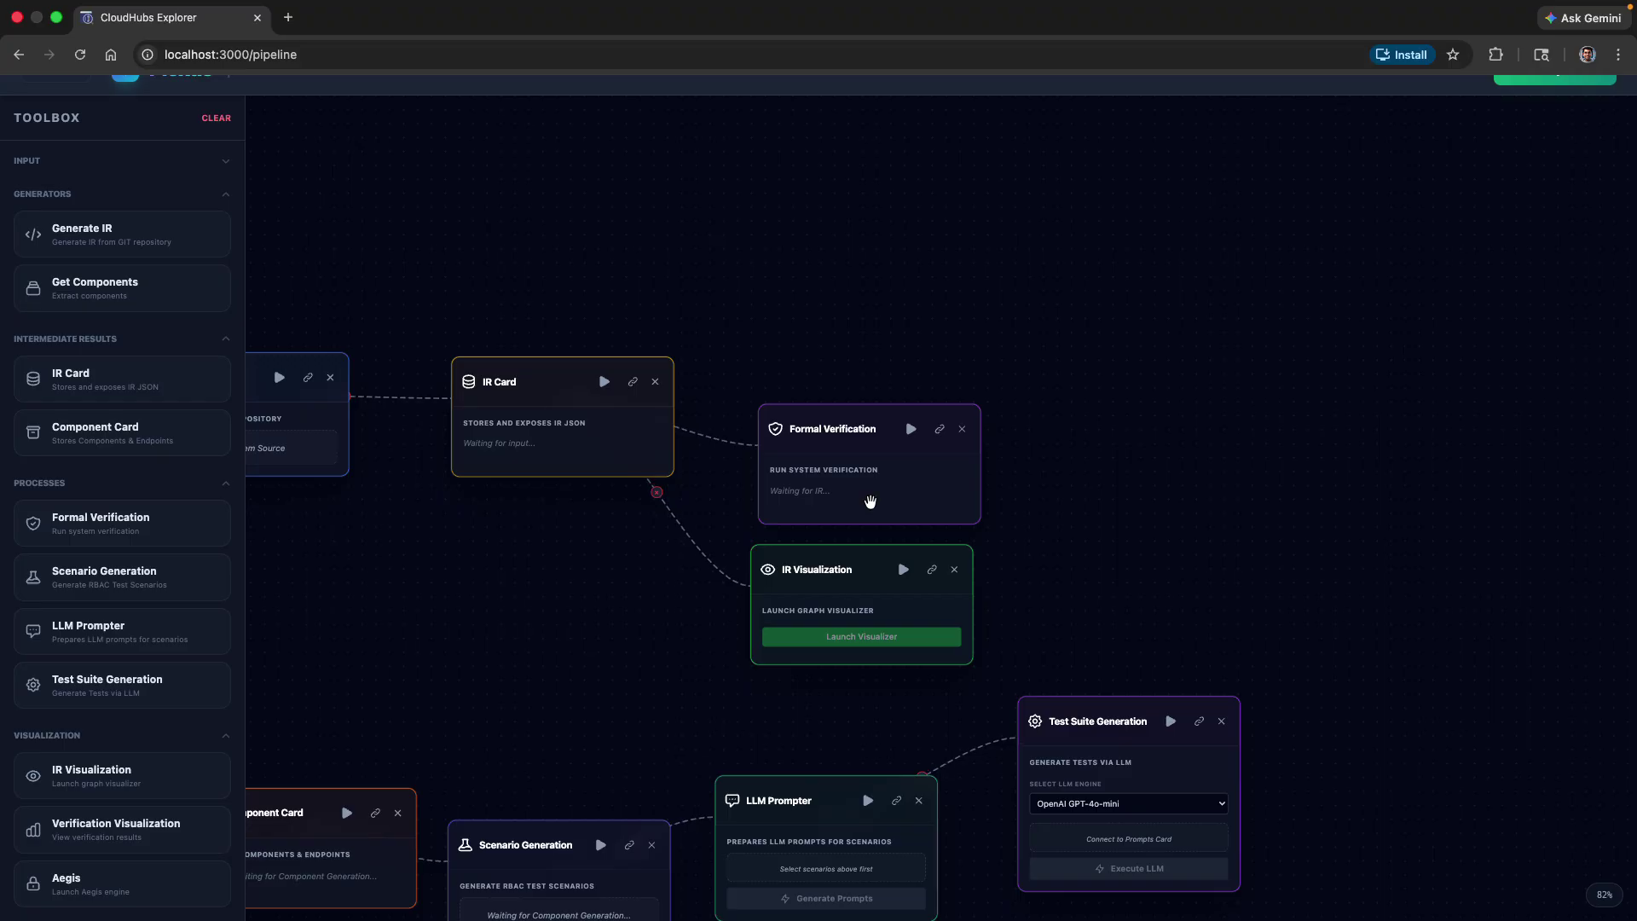
{"action": "left_click_drag", "start_coordinate": [839, 411], "coordinate": [867, 320]}
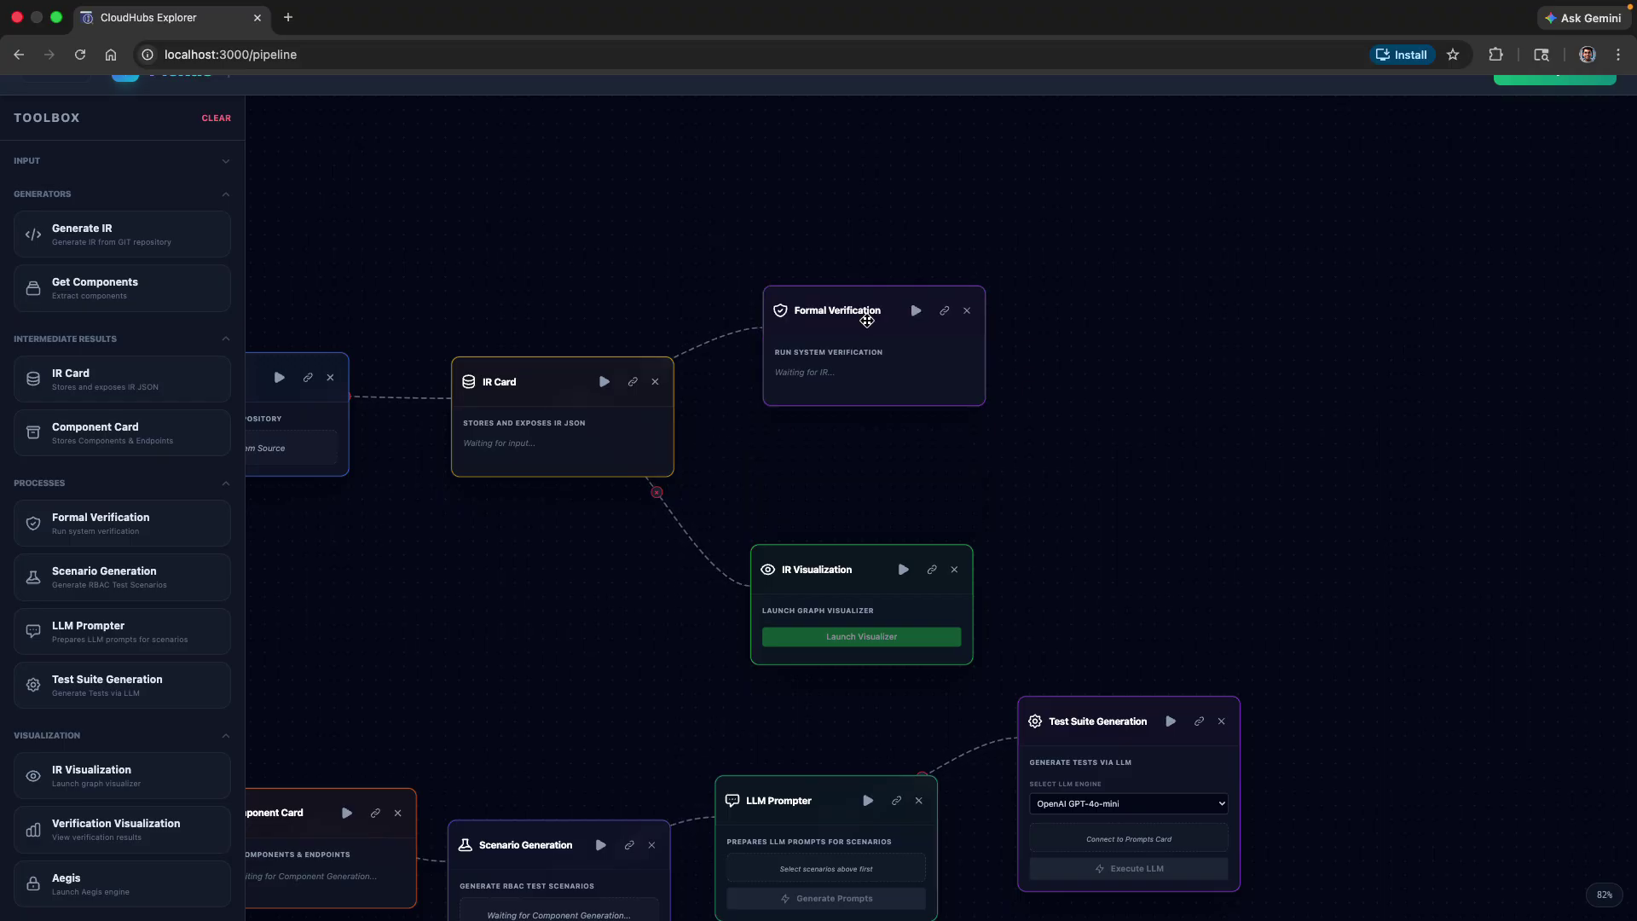
- Add a Verification Visualization card to the right of Formal Verification and link Formal Verification to it
{"action": "scroll", "coordinate": [201, 607], "scroll_direction": "down", "scroll_amount": 1}
{"action": "left_click_drag", "start_coordinate": [386, 595], "coordinate": [793, 304]}
{"action": "left_click_drag", "start_coordinate": [435, 648], "coordinate": [1445, 124]}
{"action": "left_click_drag", "start_coordinate": [1244, 193], "coordinate": [885, 426]}
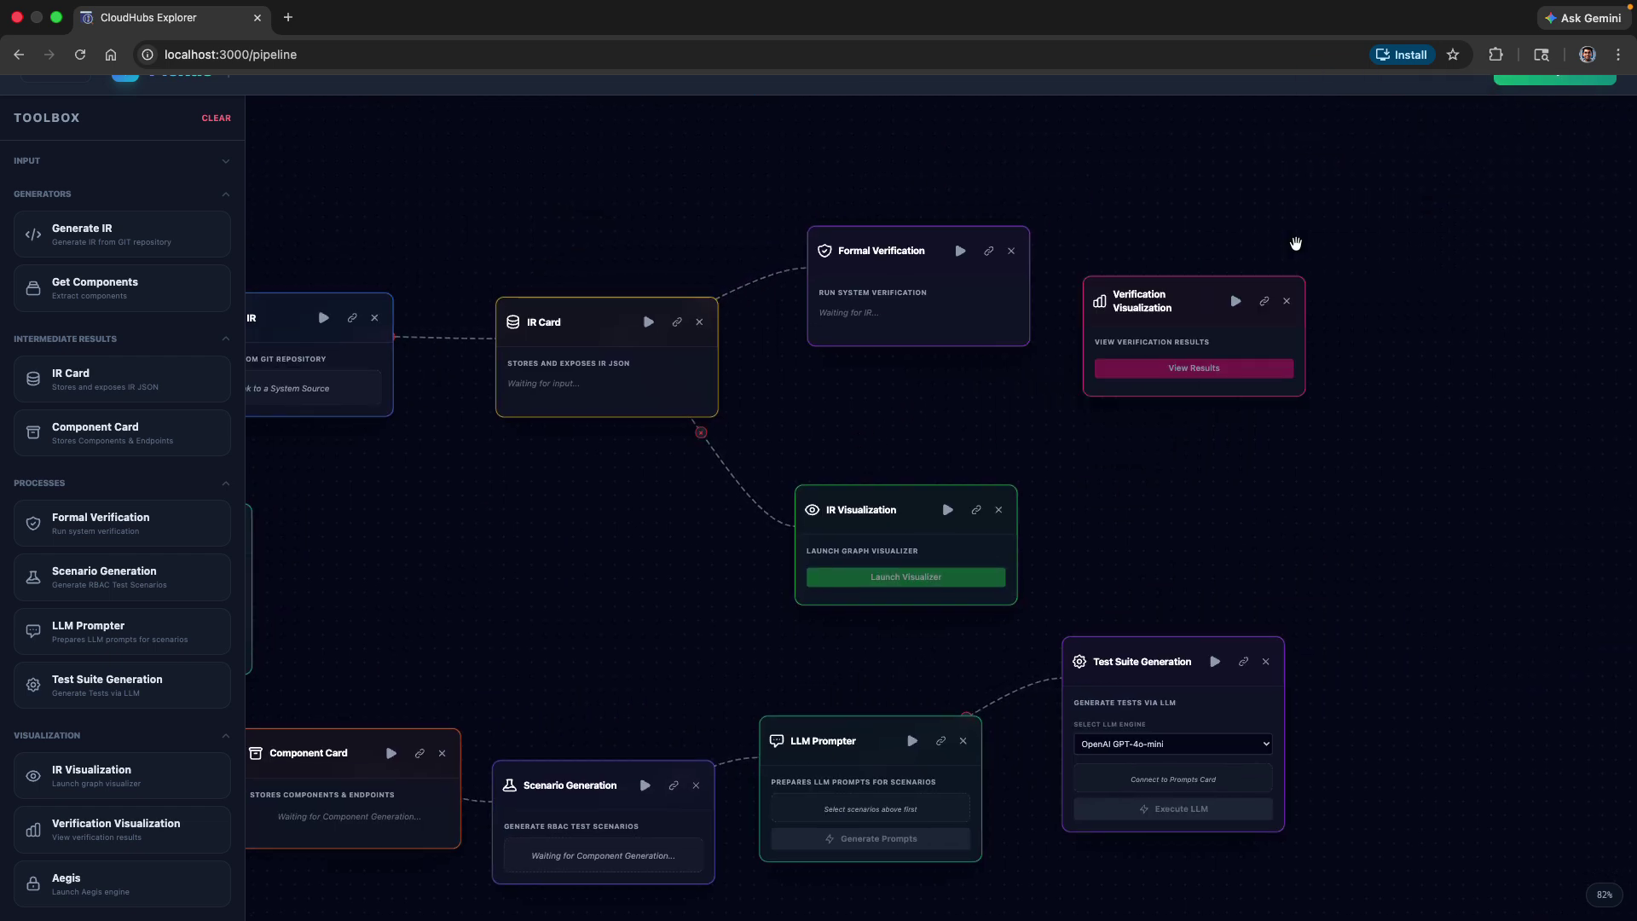
{"action": "left_click", "coordinate": [989, 250]}
{"action": "left_click", "coordinate": [1373, 236]}
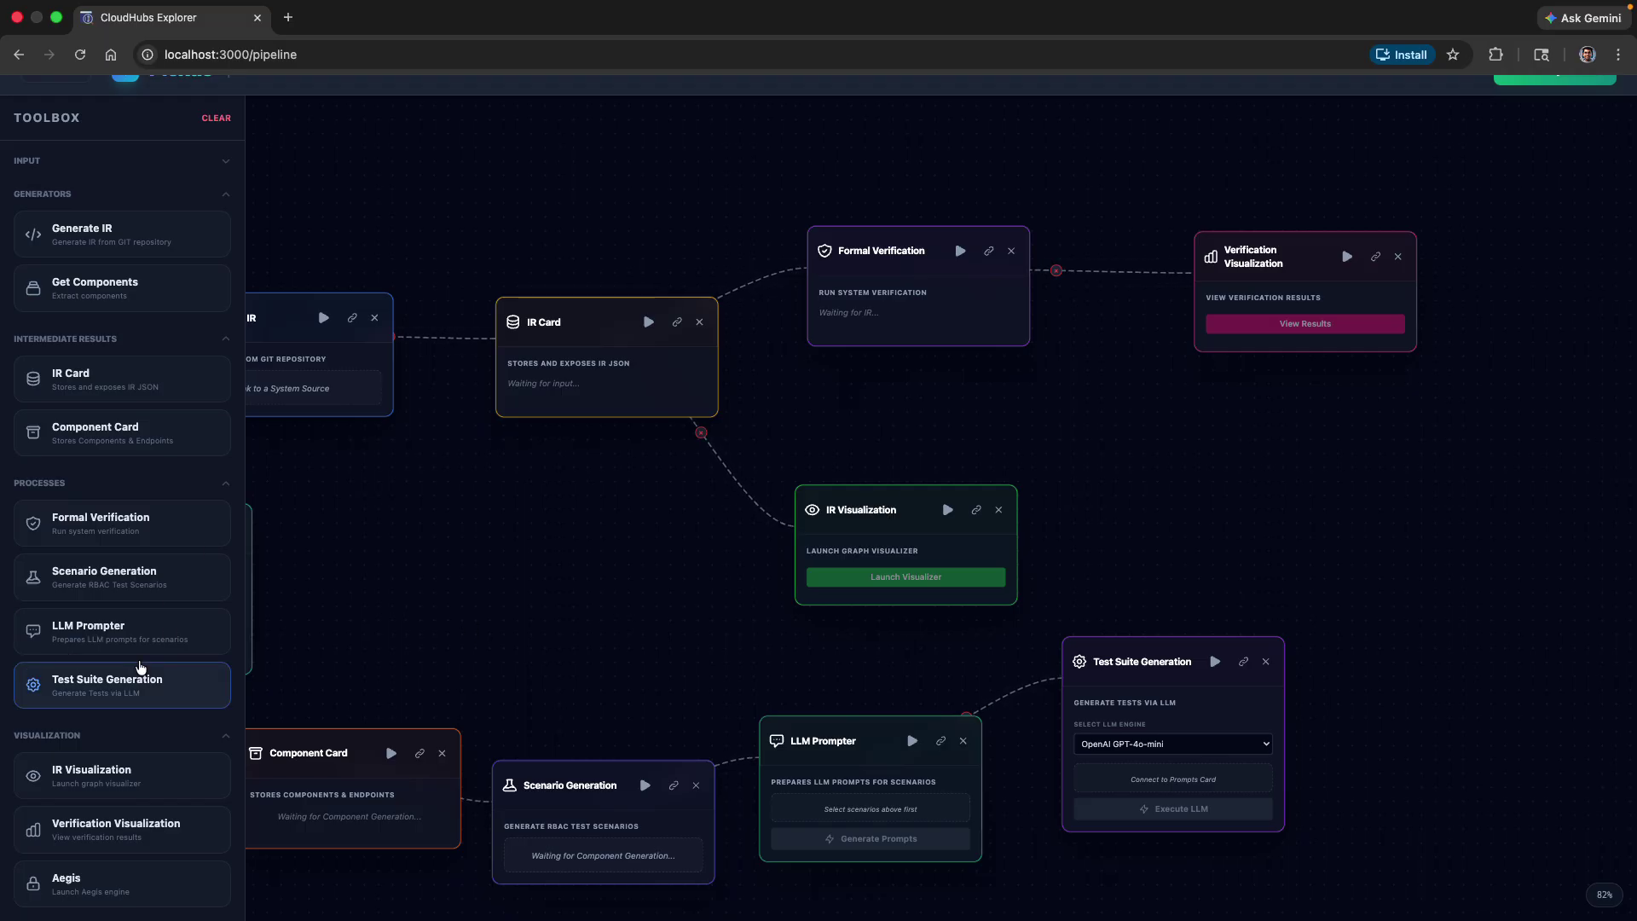
- Add an Aegis card above Formal Verification and link the IR Card to it
{"action": "scroll", "coordinate": [140, 667], "scroll_direction": "up", "scroll_amount": 1}
{"action": "scroll", "coordinate": [141, 667], "scroll_direction": "down", "scroll_amount": 1}
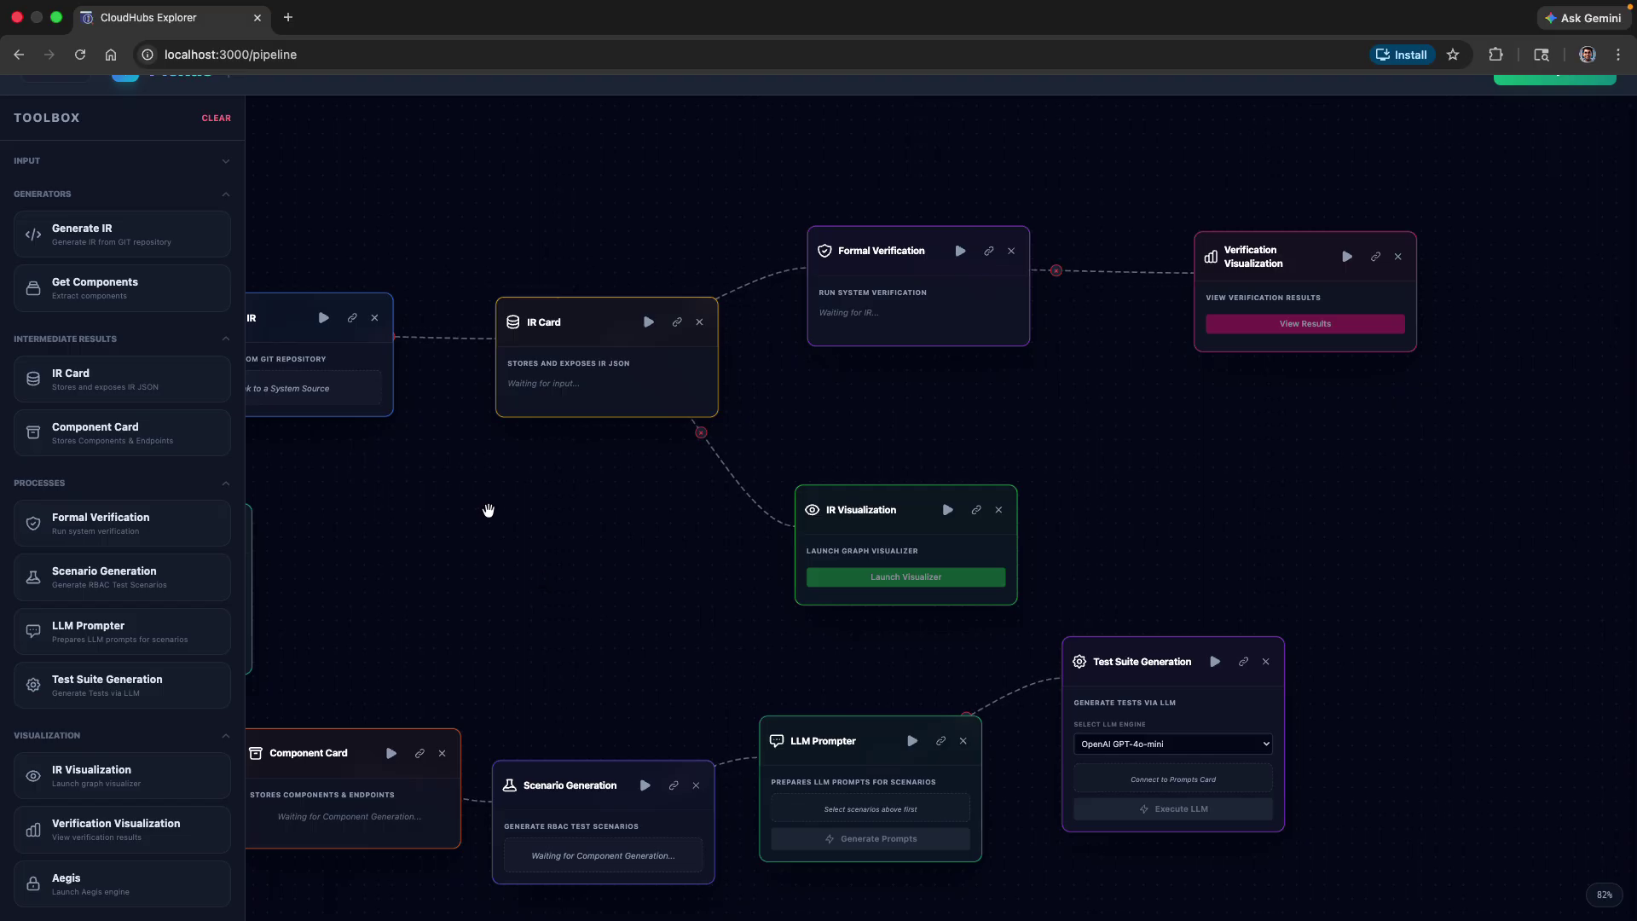
{"action": "scroll", "coordinate": [512, 499], "scroll_direction": "down", "scroll_amount": 2}
{"action": "scroll", "coordinate": [512, 499], "scroll_direction": "left", "scroll_amount": 2}
{"action": "left_click_drag", "start_coordinate": [128, 882], "coordinate": [781, 107]}
{"action": "left_click_drag", "start_coordinate": [641, 503], "coordinate": [550, 654]}
{"action": "left_click_drag", "start_coordinate": [618, 248], "coordinate": [802, 100]}
{"action": "left_click", "coordinate": [634, 417]}
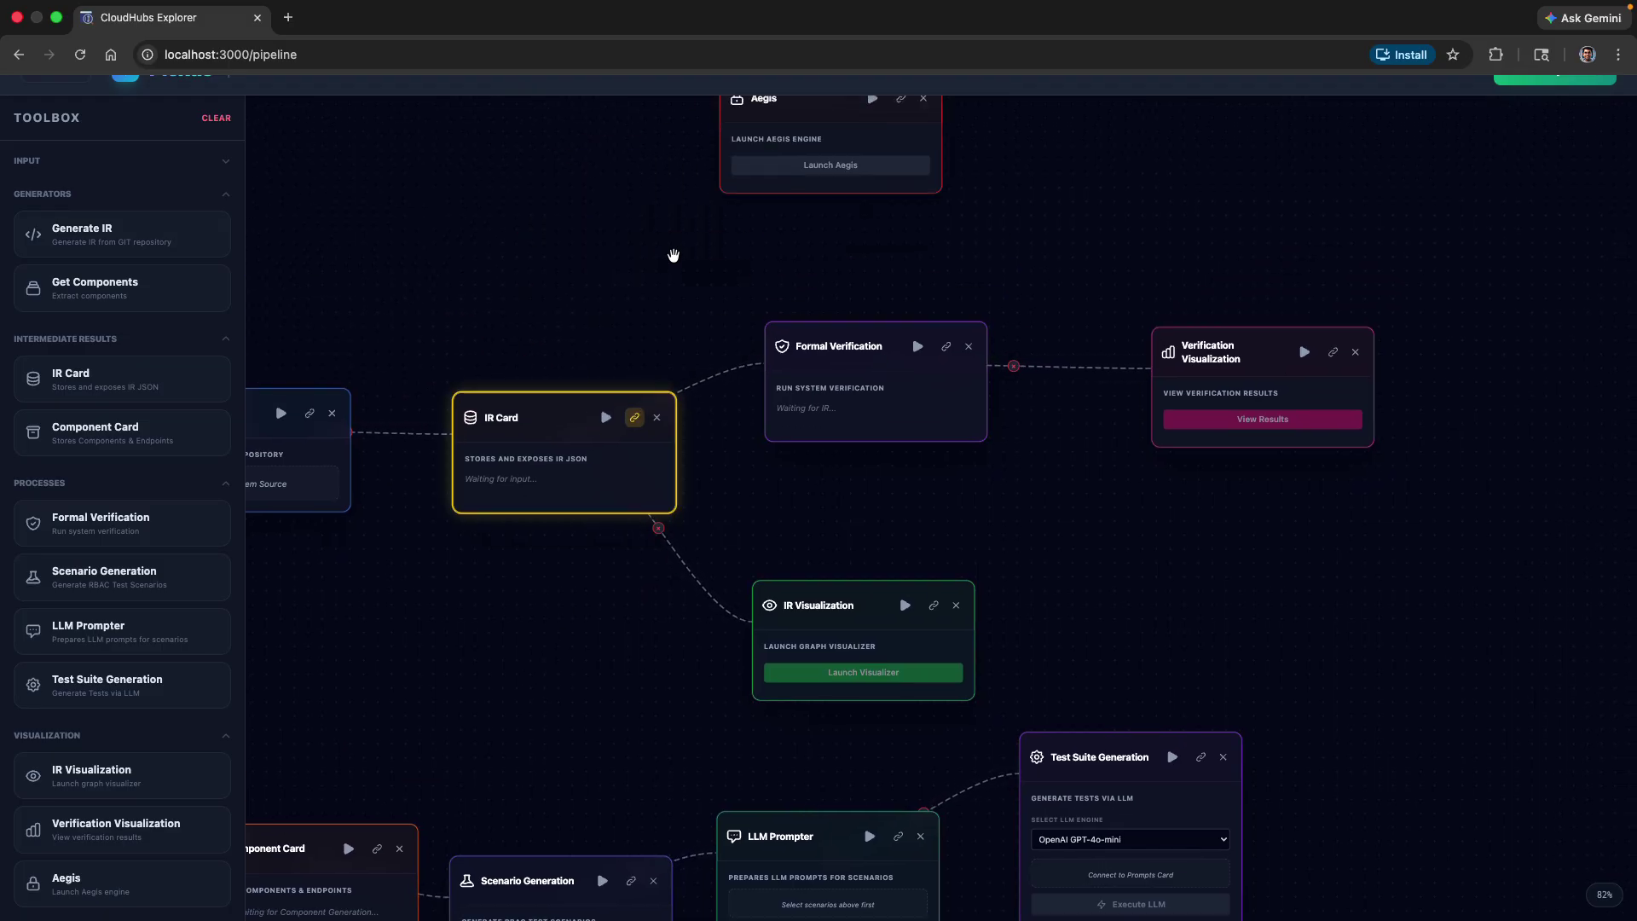
{"action": "left_click_drag", "start_coordinate": [1028, 205], "coordinate": [980, 318]}
{"action": "left_click", "coordinate": [889, 181]}
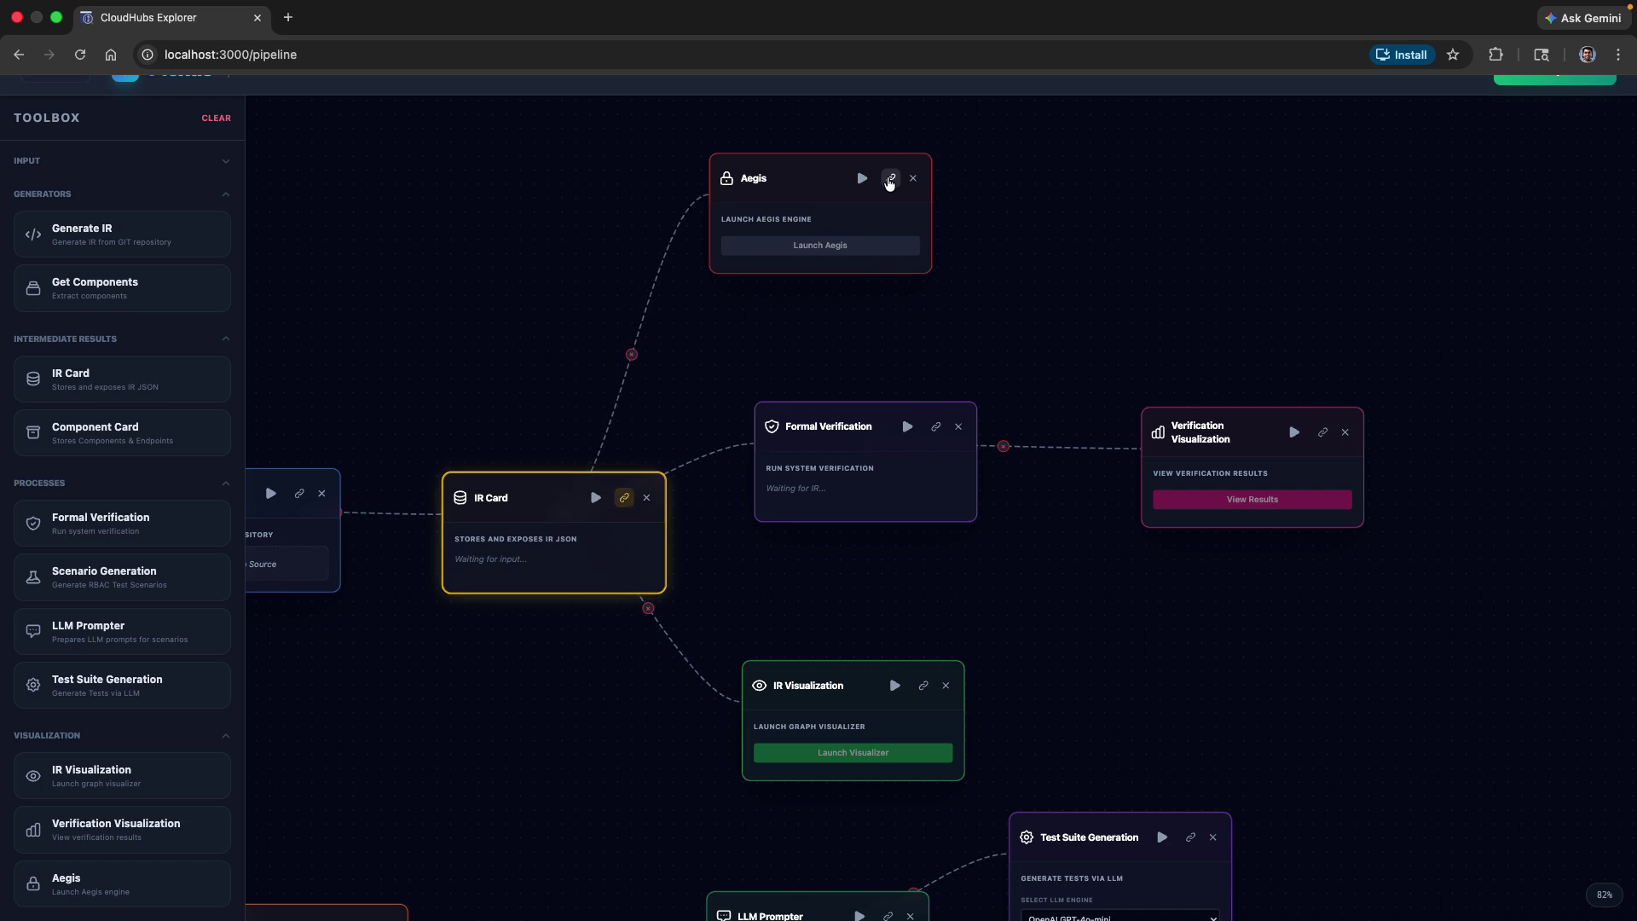
- Move IR Visualization above and to the right of Formal Verification, and lower the Formal Verification and Verification Visualization cards
{"action": "scroll", "coordinate": [1070, 325], "scroll_direction": "down", "scroll_amount": 2}
{"action": "scroll", "coordinate": [1074, 329], "scroll_direction": "down", "scroll_amount": 3}
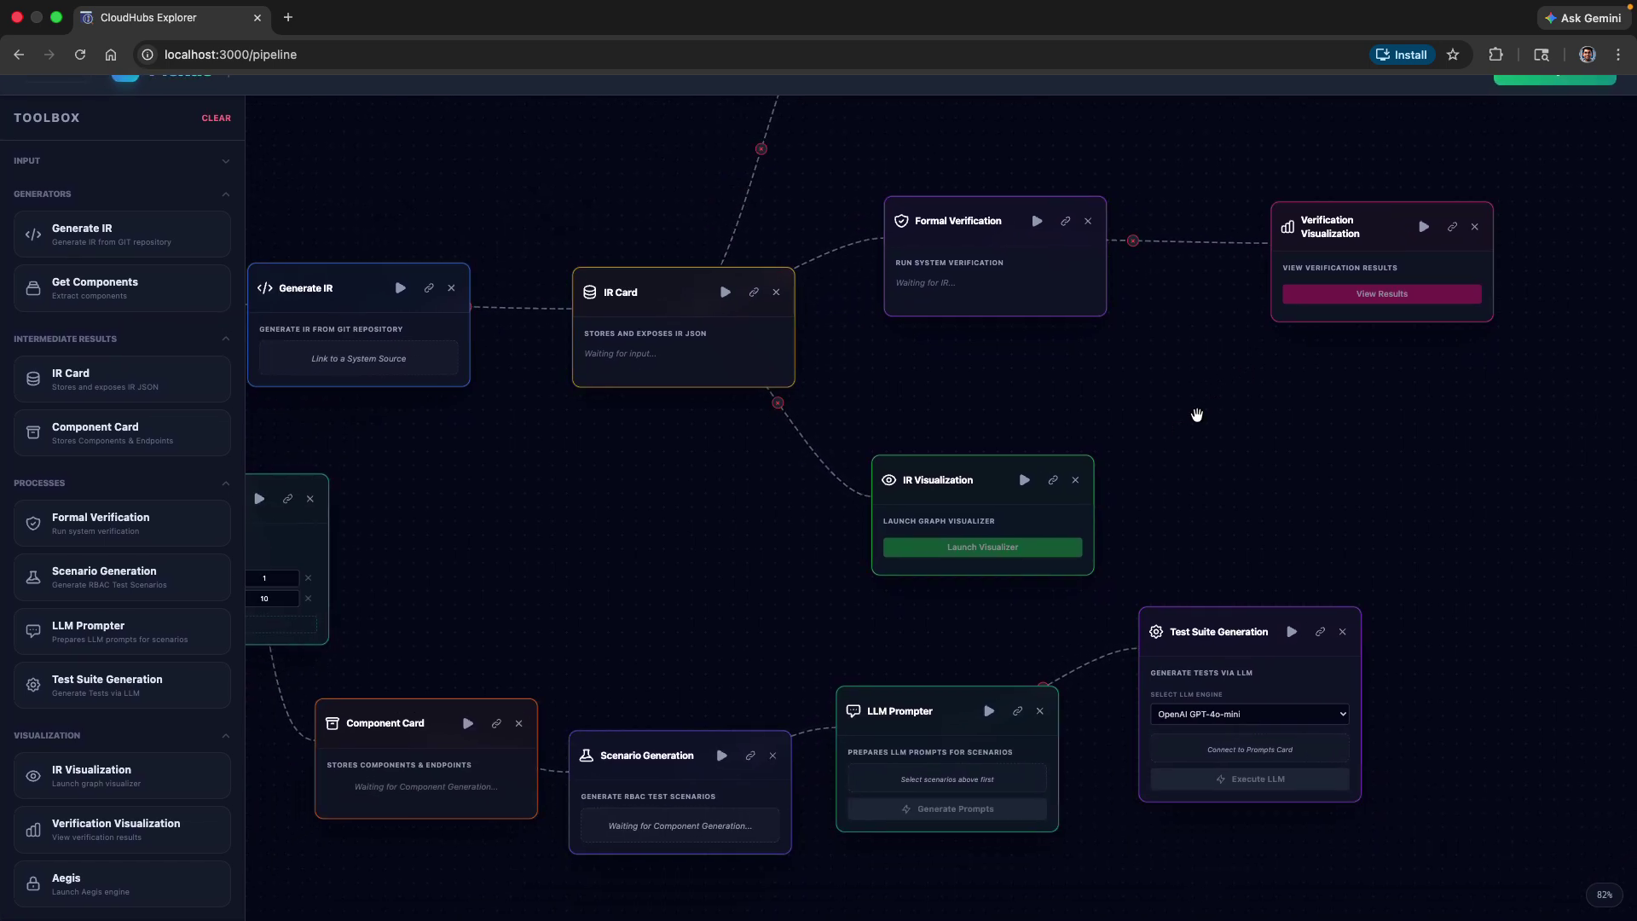
{"action": "scroll", "coordinate": [1279, 307], "scroll_direction": "up", "scroll_amount": 3}
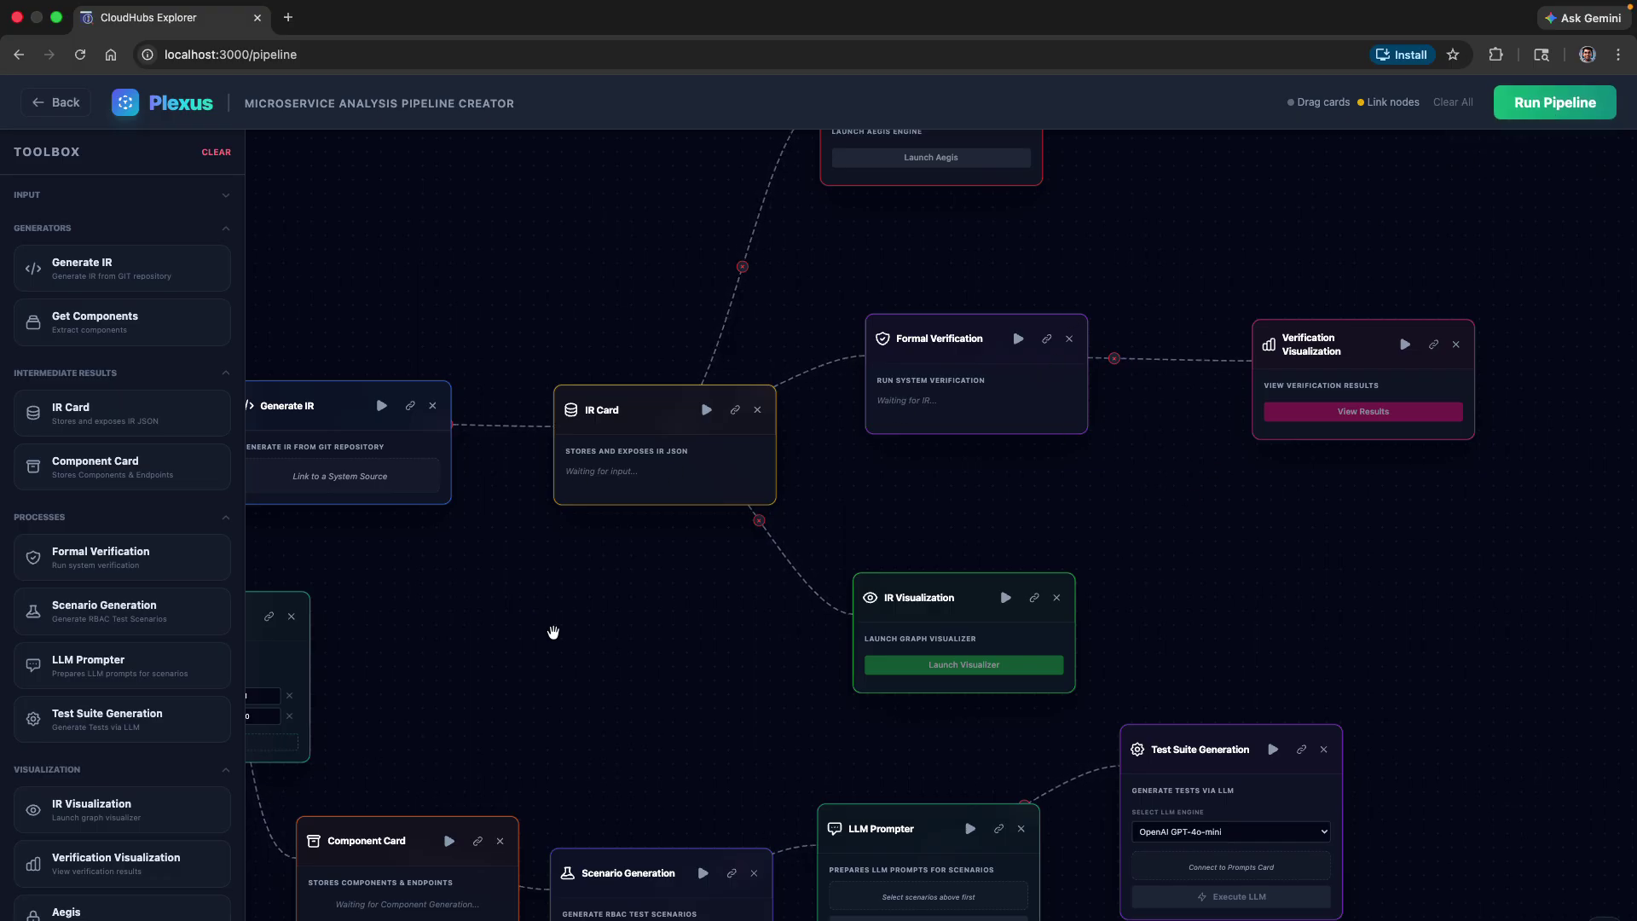
{"action": "scroll", "coordinate": [550, 631], "scroll_direction": "down", "scroll_amount": 5}
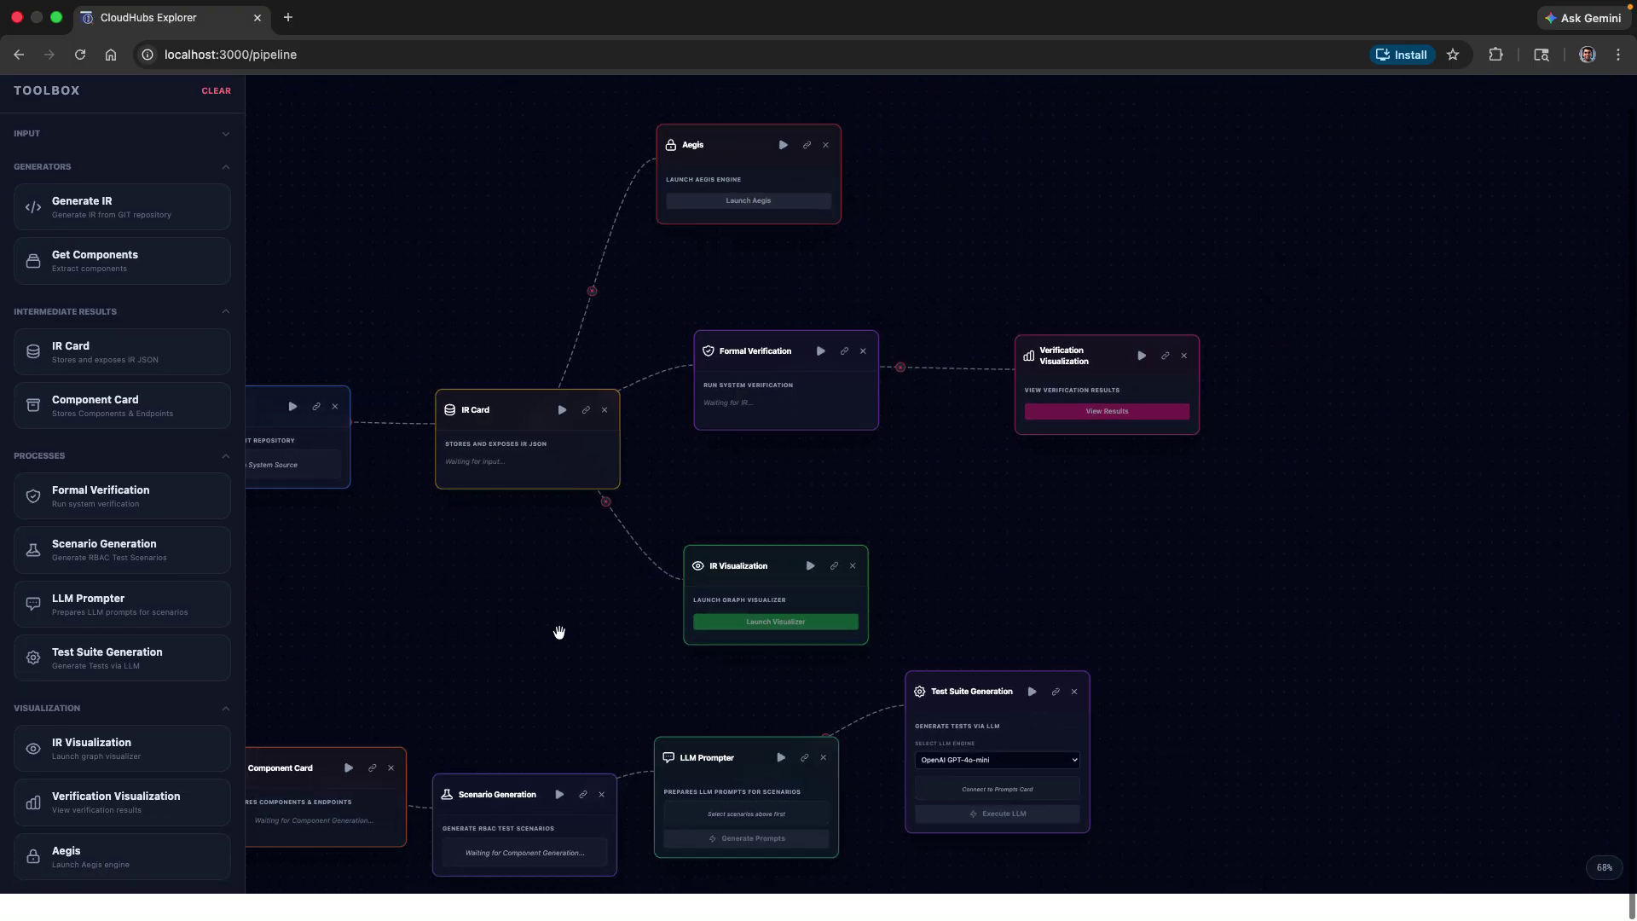
{"action": "scroll", "coordinate": [559, 632], "scroll_direction": "down", "scroll_amount": 2}
{"action": "left_click_drag", "start_coordinate": [764, 559], "coordinate": [959, 378]}
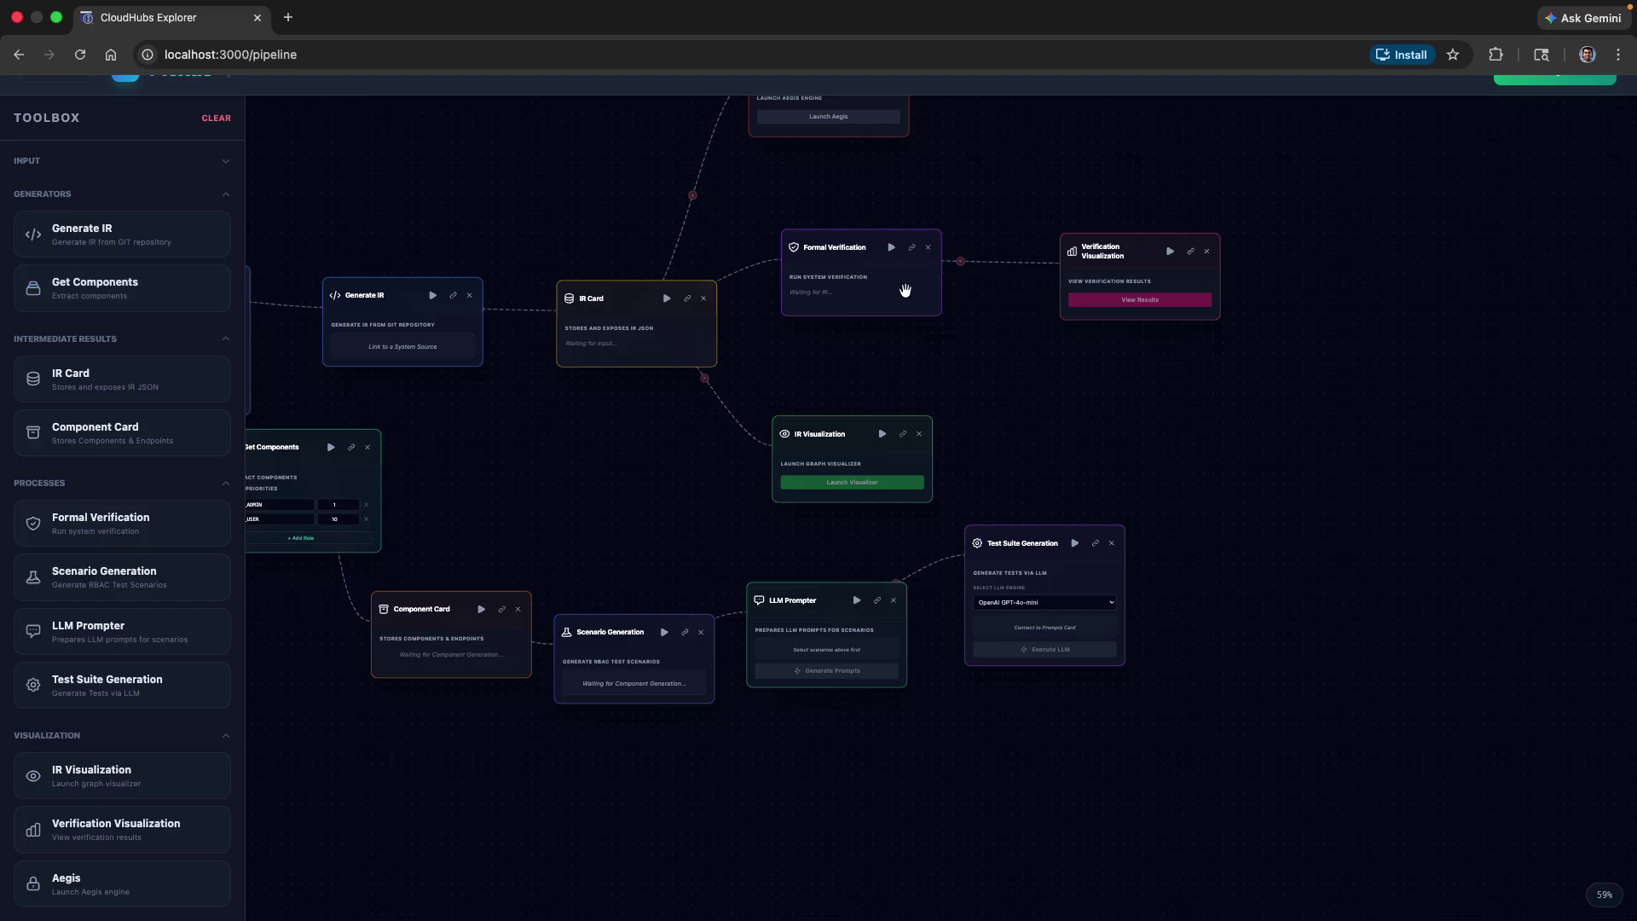
{"action": "left_click_drag", "start_coordinate": [853, 423], "coordinate": [1109, 104]}
{"action": "left_click_drag", "start_coordinate": [873, 241], "coordinate": [853, 325]}
{"action": "left_click_drag", "start_coordinate": [1148, 246], "coordinate": [1178, 315]}
{"action": "left_click_drag", "start_coordinate": [1102, 119], "coordinate": [1113, 168]}
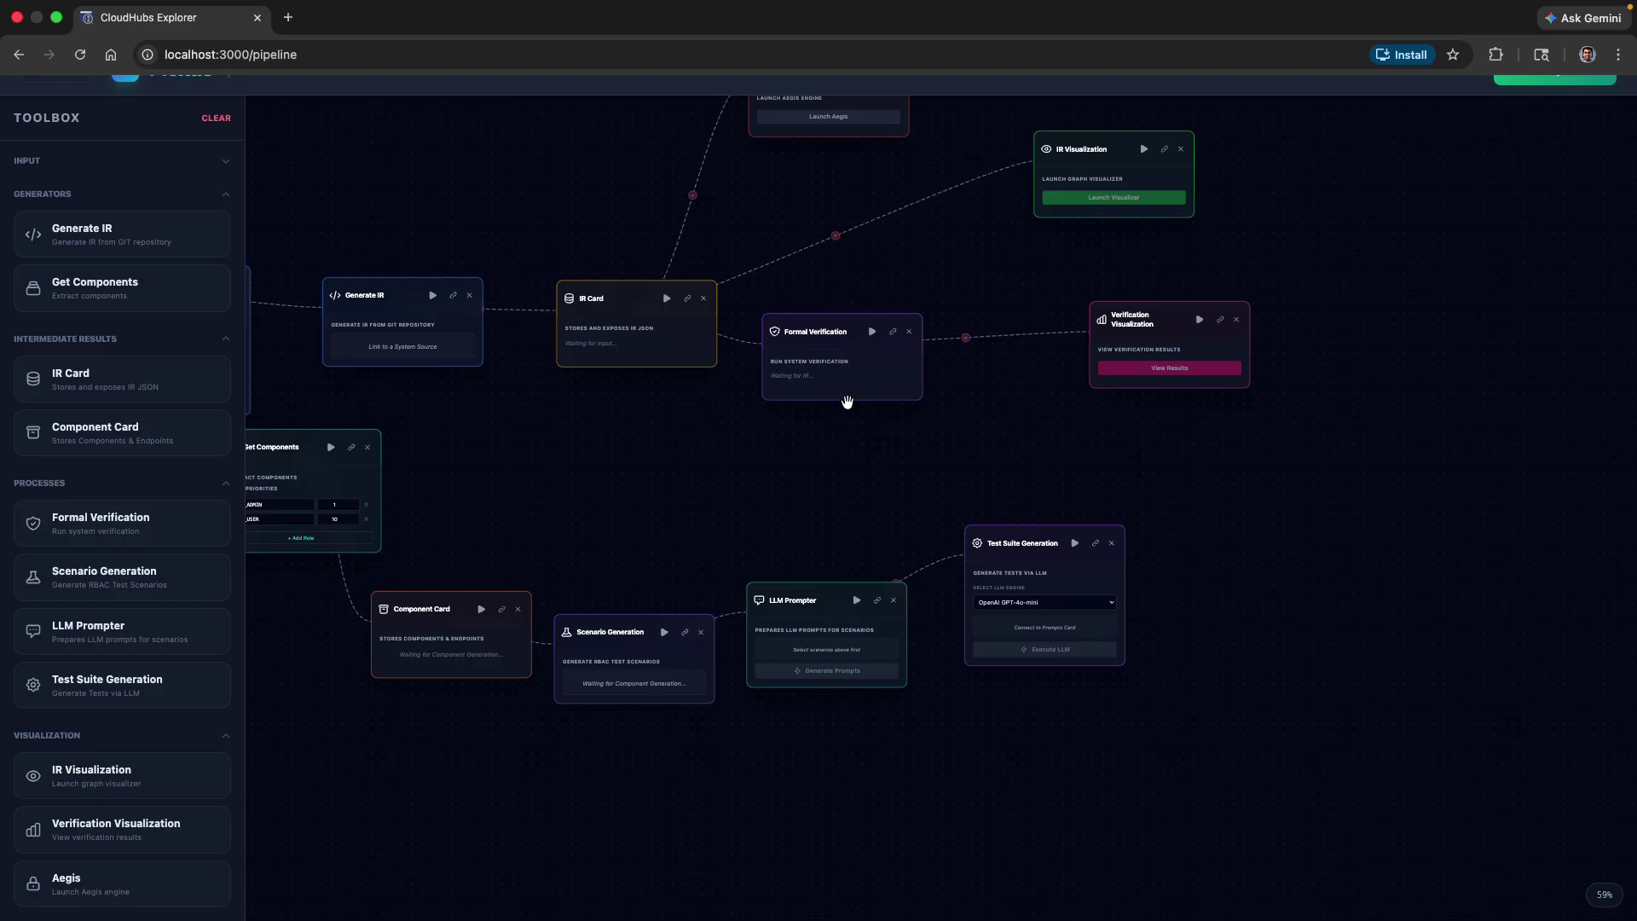
- Spread out the lower chain by shifting Test Suite Generation, LLM Prompter, Scenario Generation and the Component Card up and to the right
{"action": "left_click_drag", "start_coordinate": [1036, 543], "coordinate": [1259, 483]}
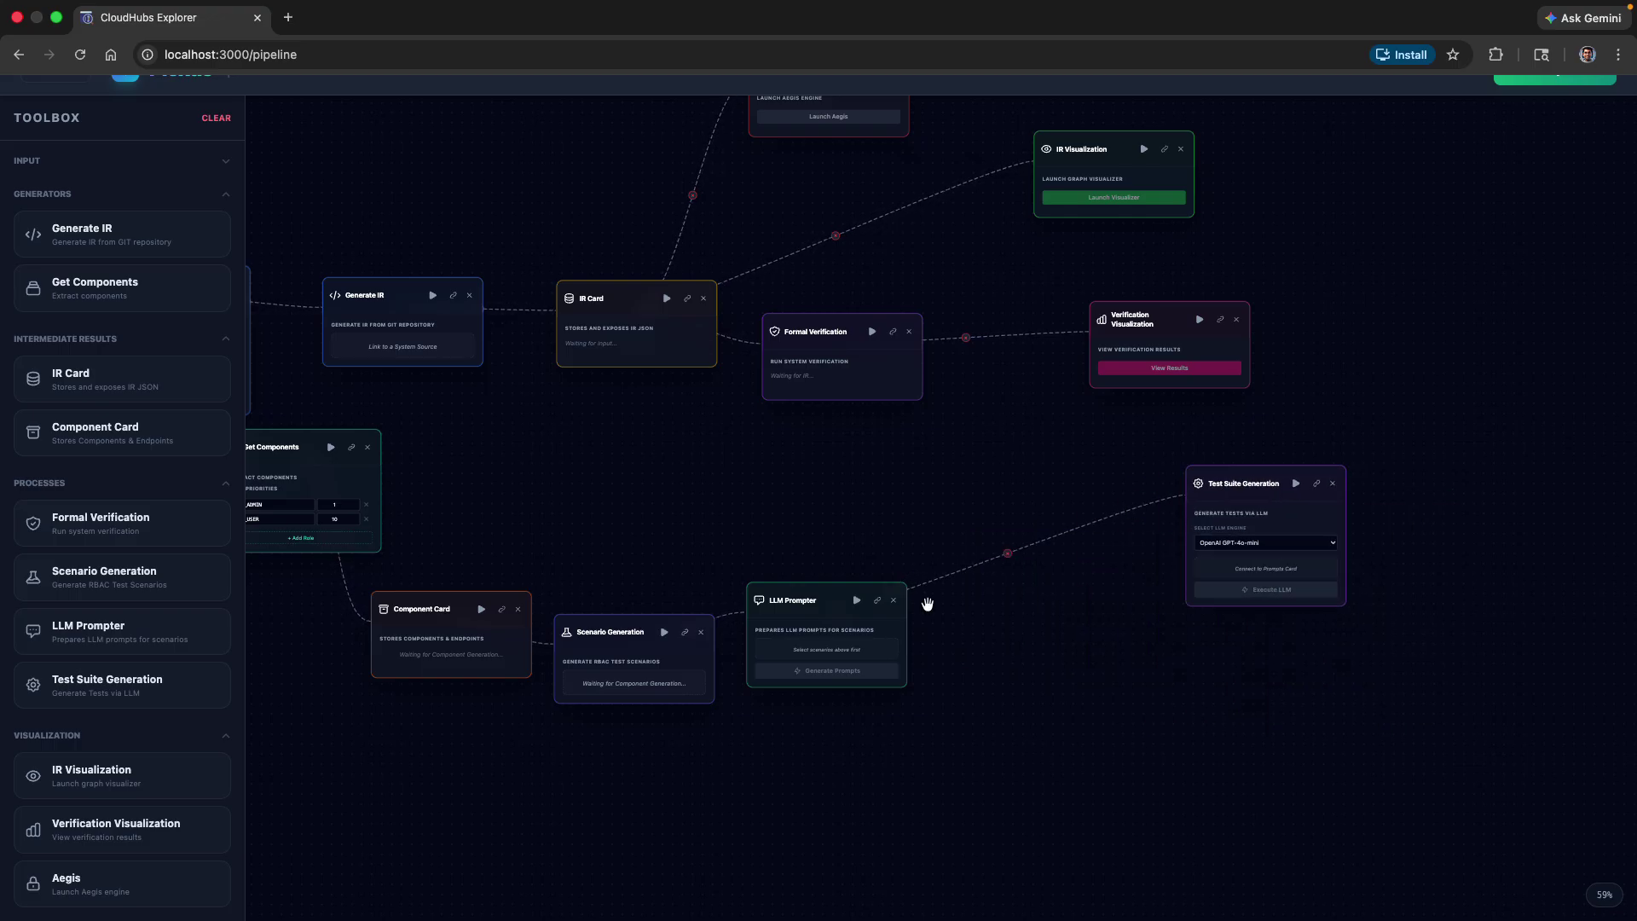
{"action": "left_click_drag", "start_coordinate": [818, 603], "coordinate": [1000, 533]}
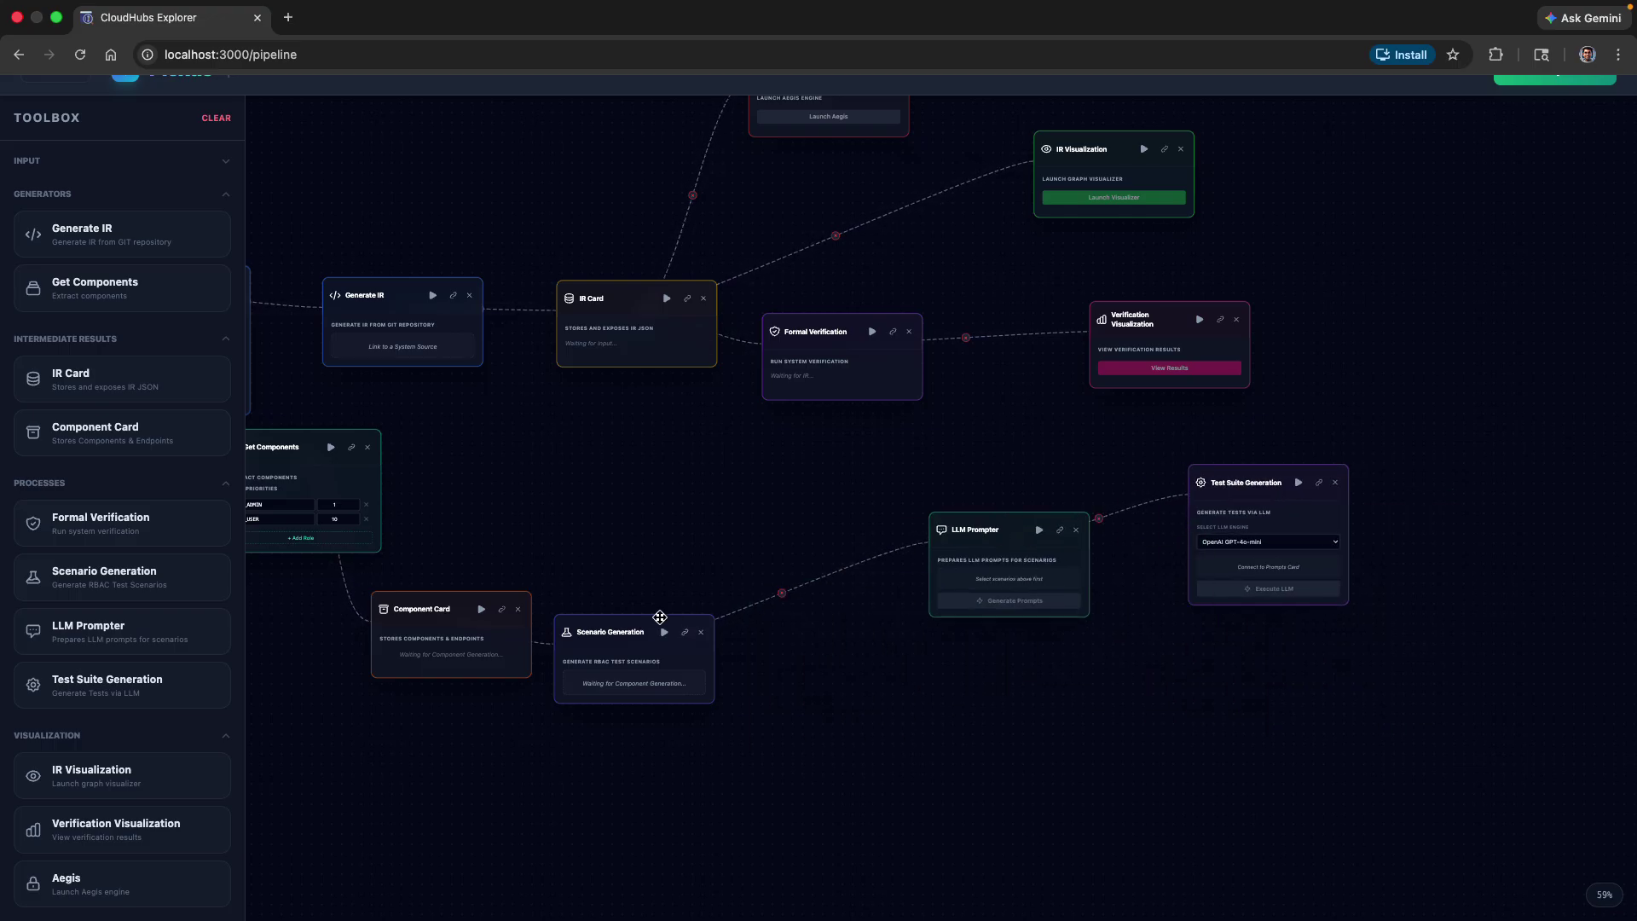
{"action": "left_click_drag", "start_coordinate": [627, 629], "coordinate": [679, 563]}
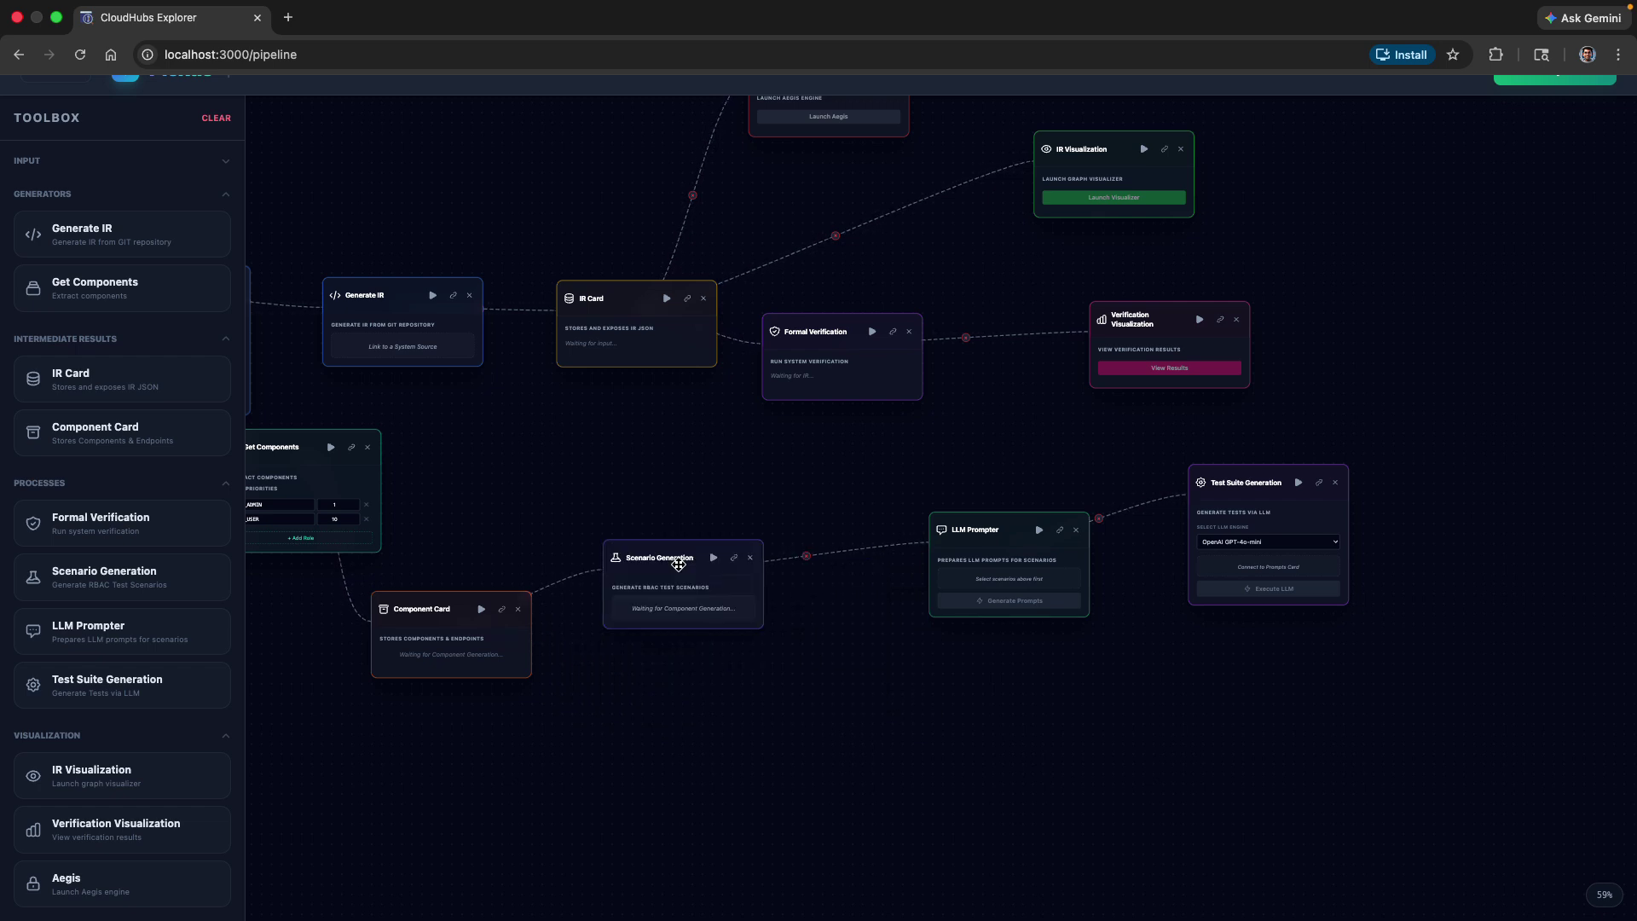
{"action": "left_click_drag", "start_coordinate": [431, 606], "coordinate": [439, 592]}
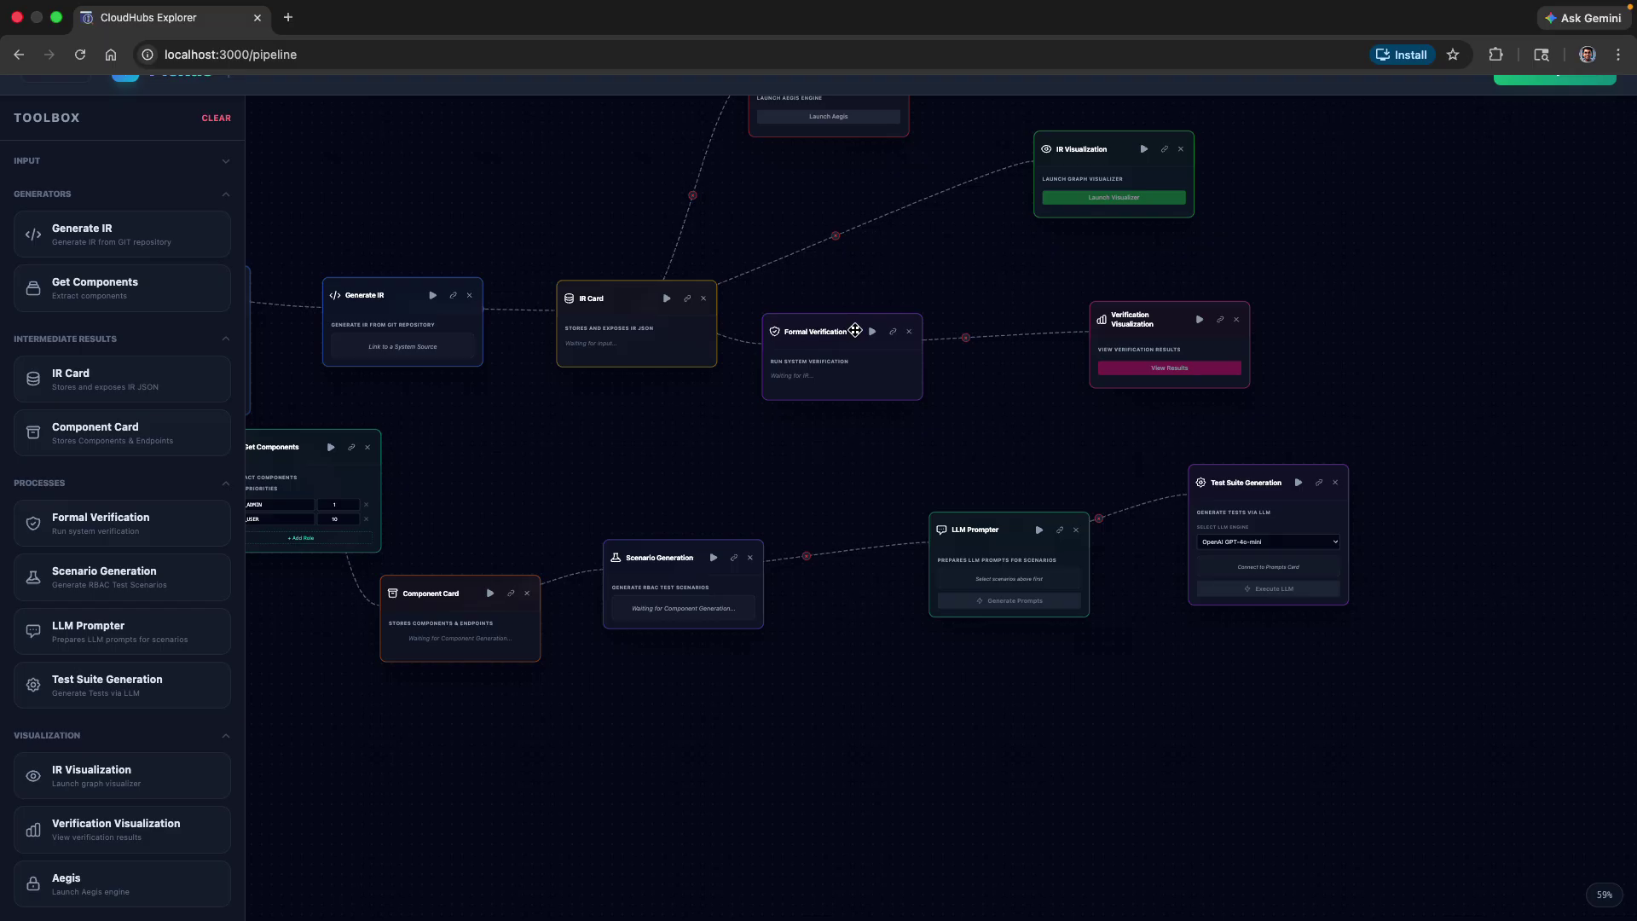
- Link Formal Verification to Scenario Generation and move Scenario Generation up and right, closer to LLM Prompter
{"action": "left_click", "coordinate": [893, 333]}
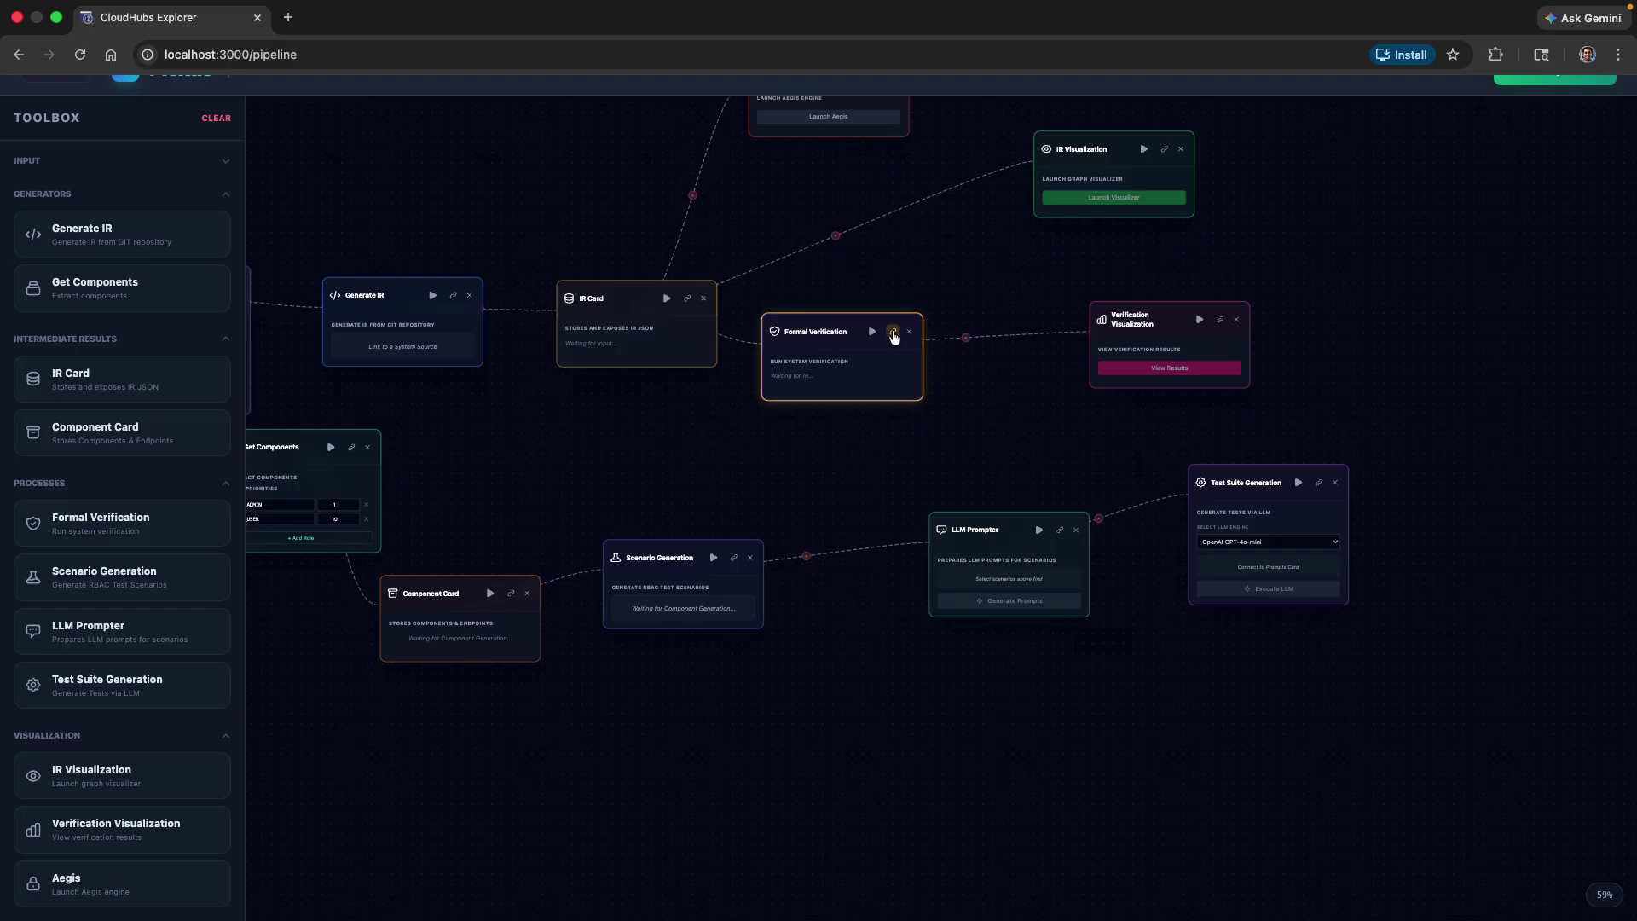
{"action": "left_click", "coordinate": [734, 558]}
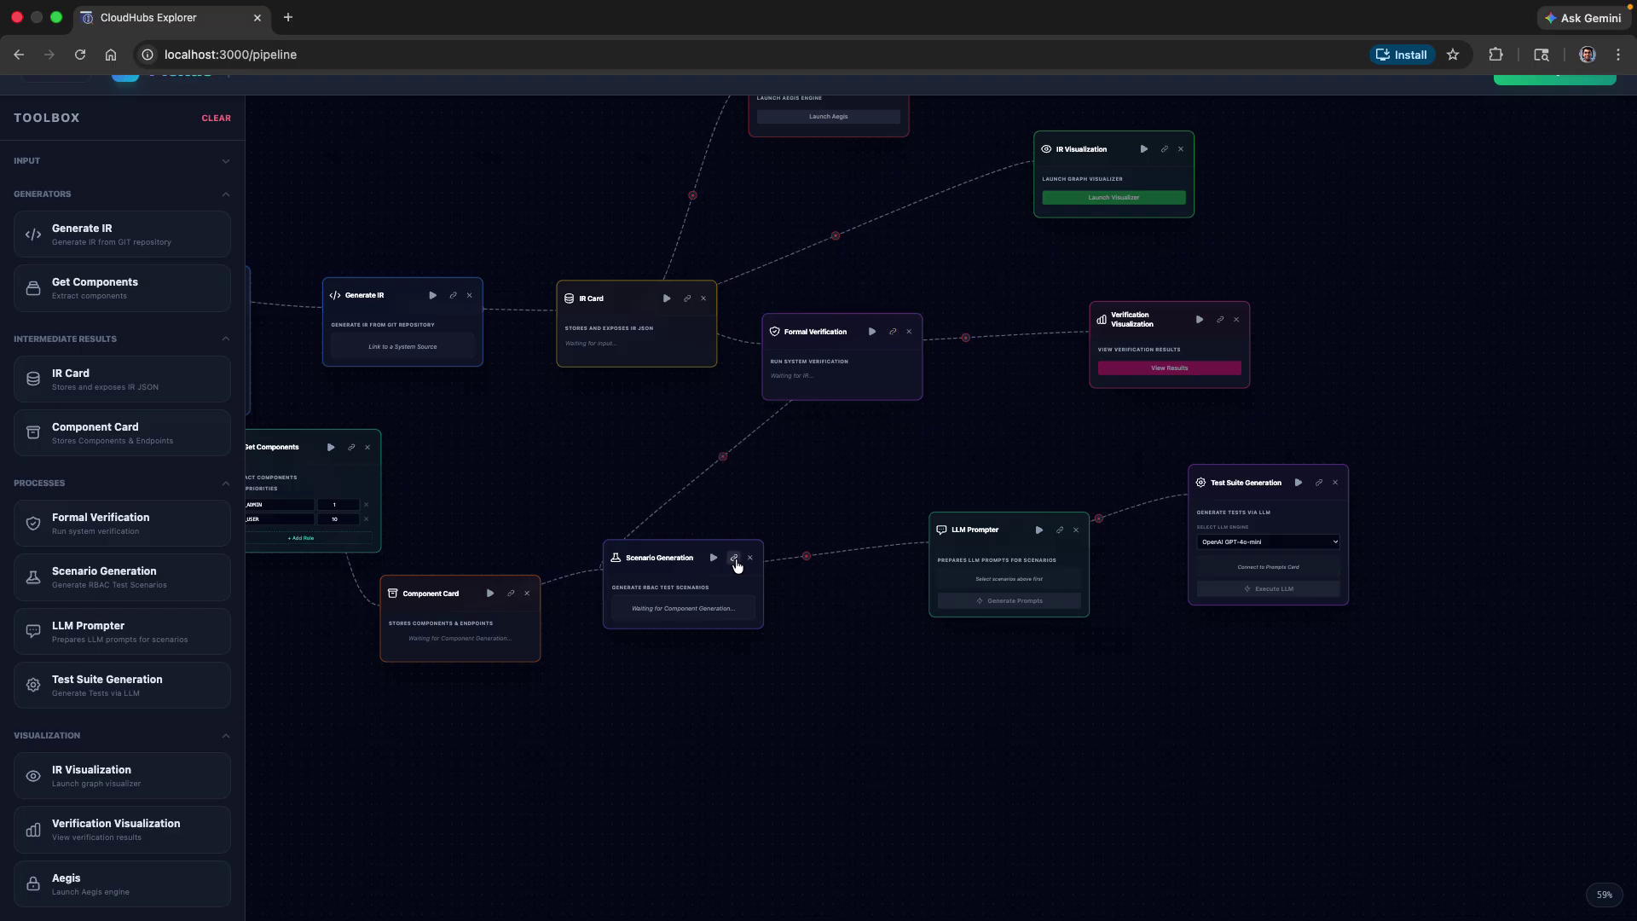
{"action": "left_click_drag", "start_coordinate": [682, 549], "coordinate": [747, 519]}
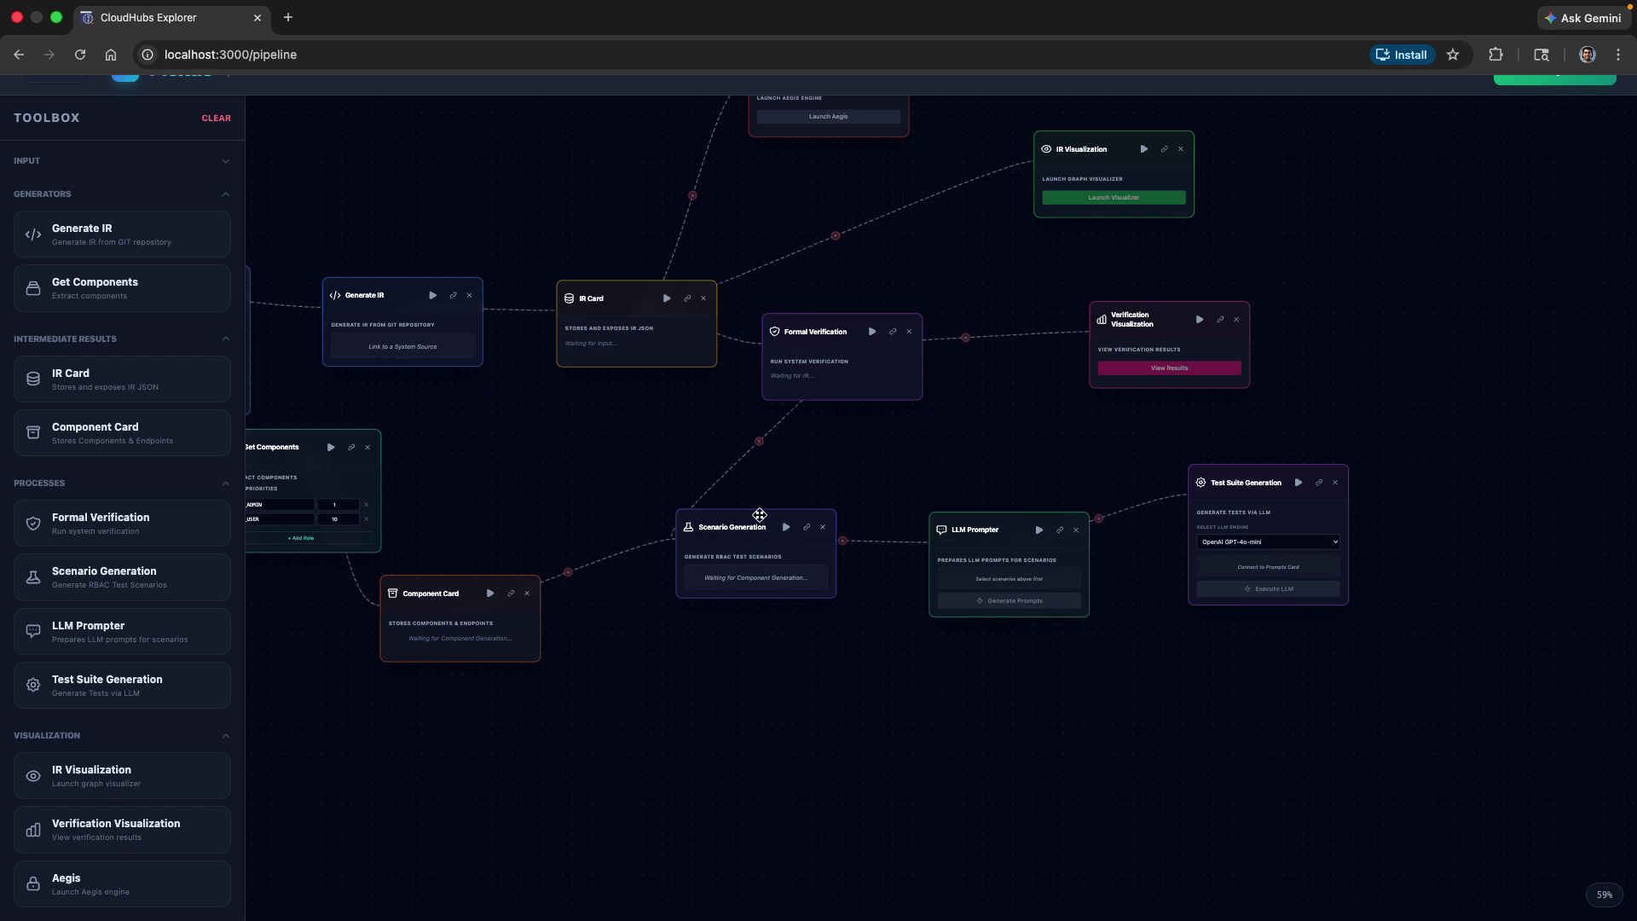
{"action": "left_click_drag", "start_coordinate": [755, 517], "coordinate": [785, 501]}
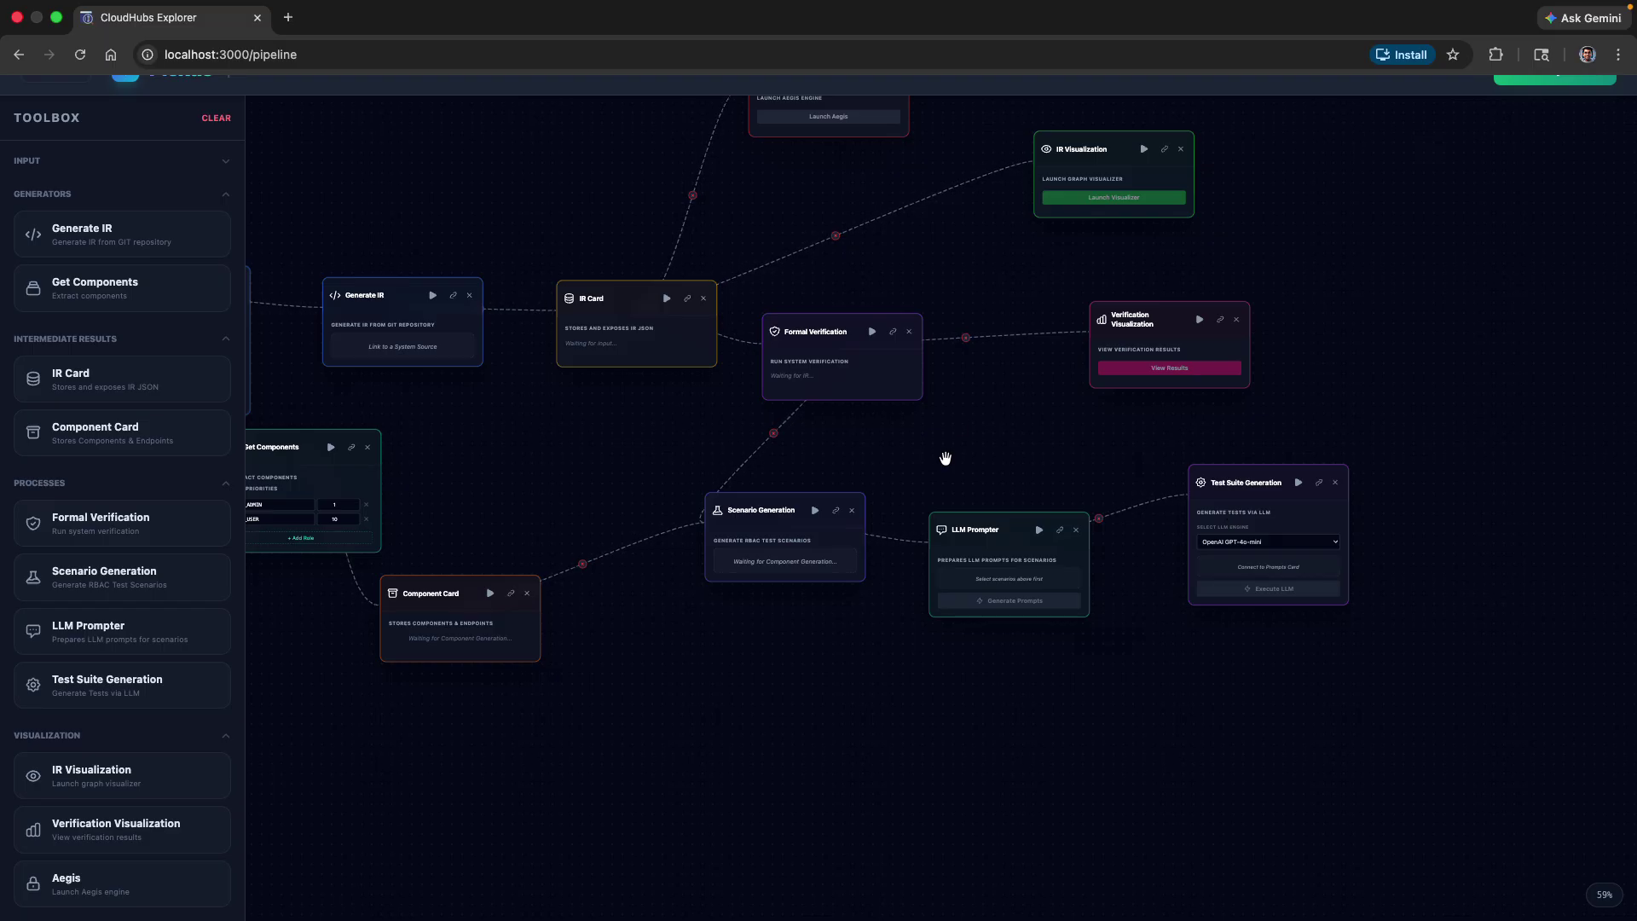
- Clear the entire constructed pipeline from the canvas and confirm the deletion
{"action": "scroll", "coordinate": [1009, 421], "scroll_direction": "up", "scroll_amount": 3}
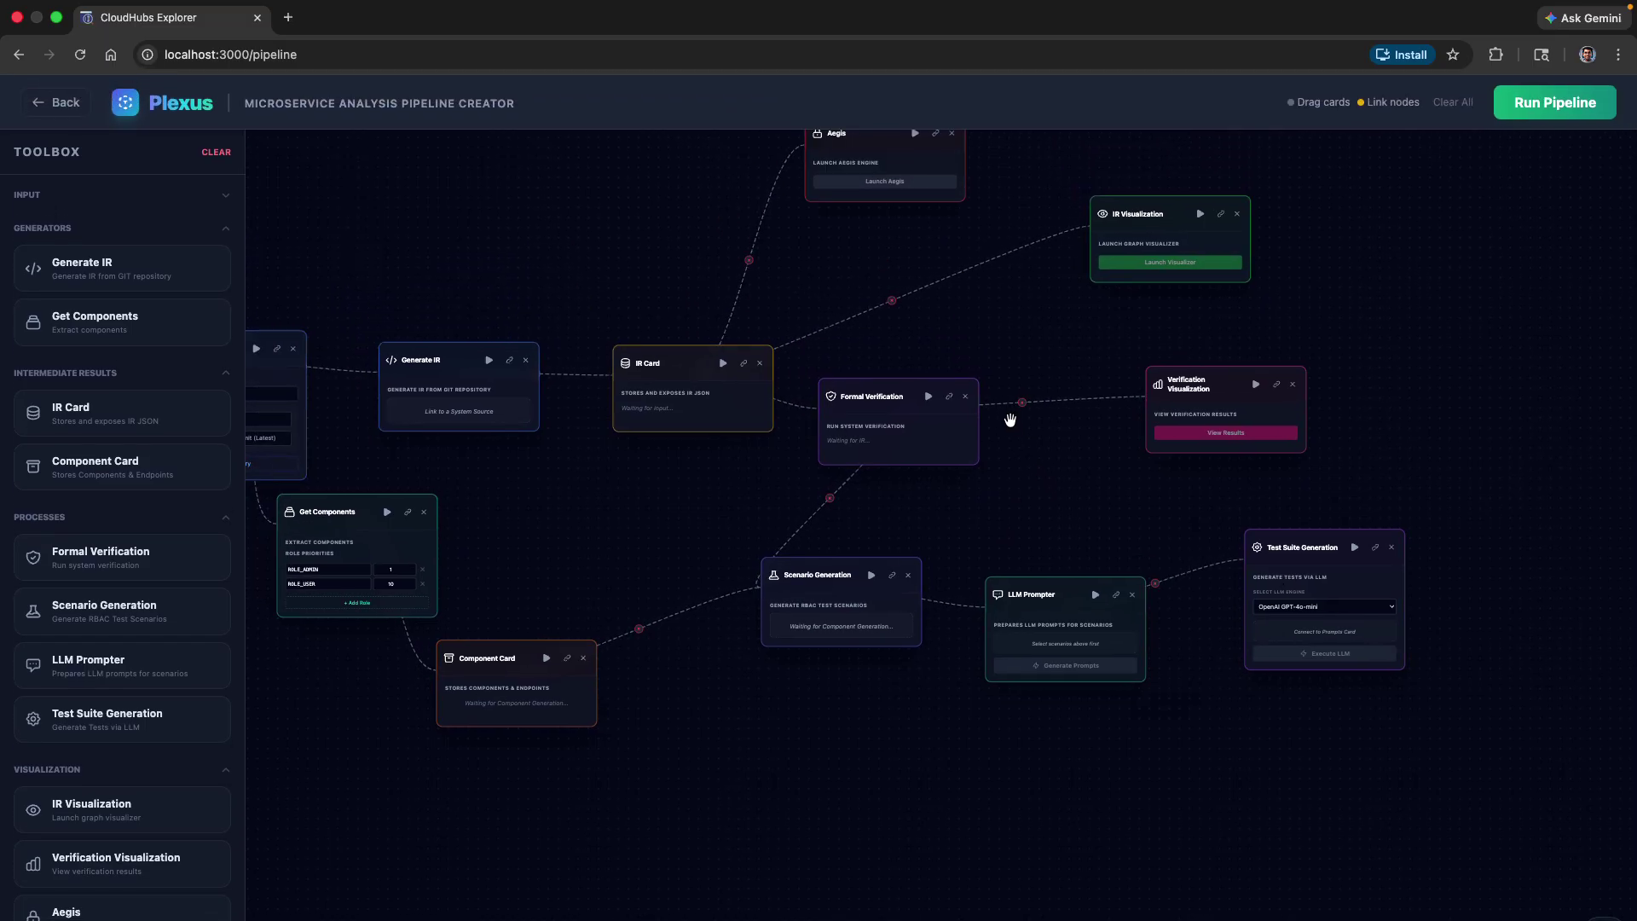
{"action": "scroll", "coordinate": [1008, 463], "scroll_direction": "down", "scroll_amount": 3}
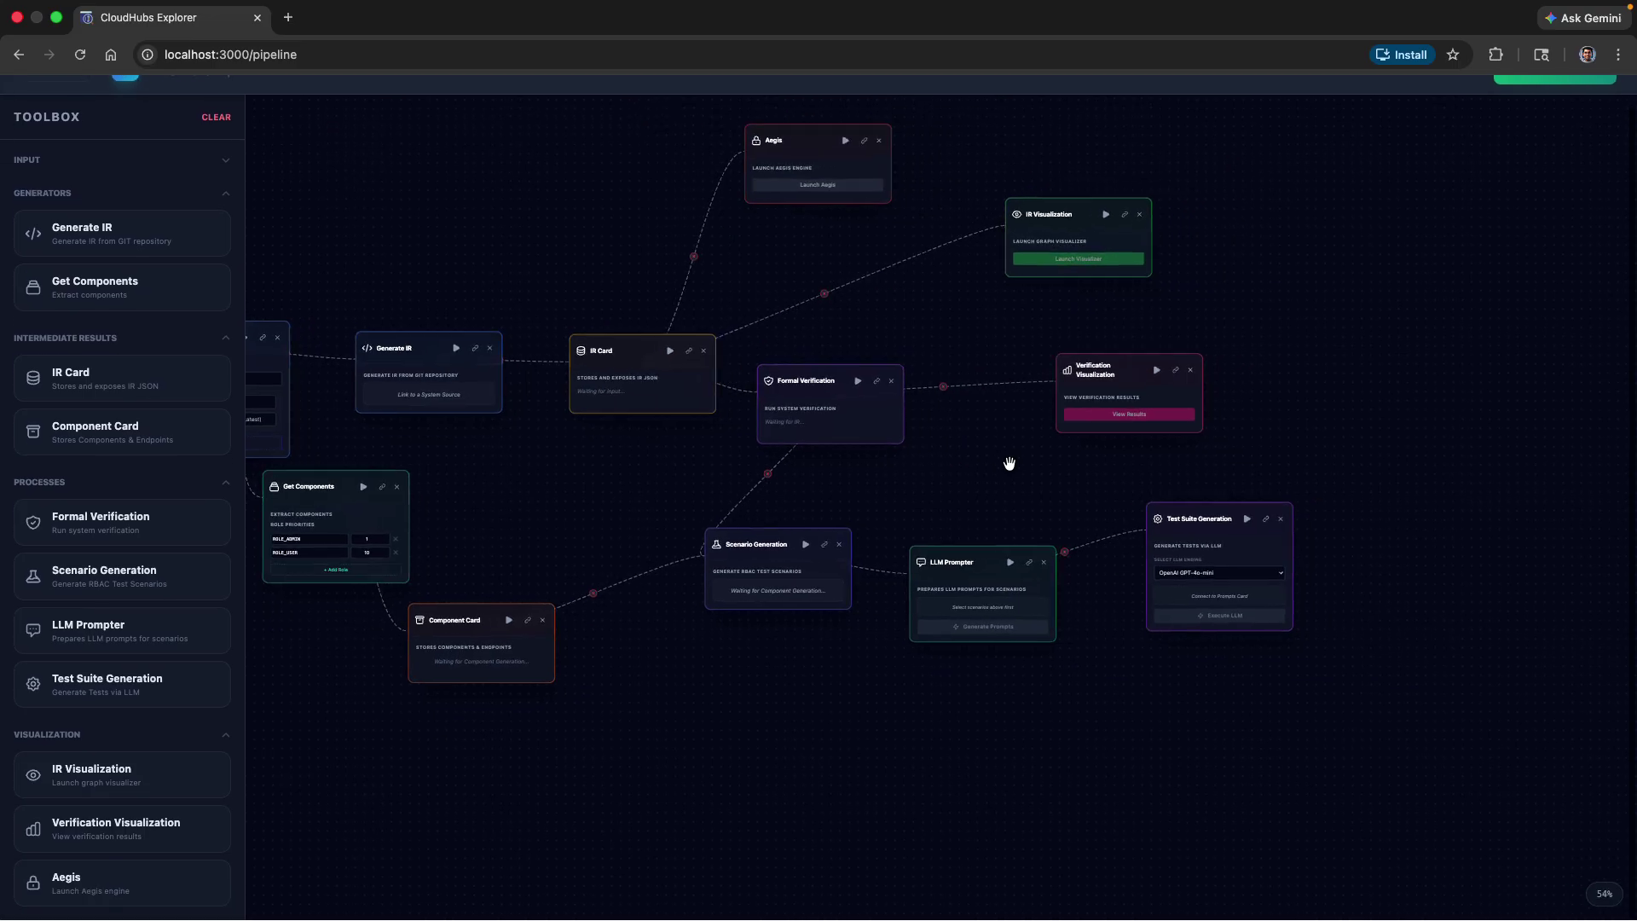
{"action": "left_click_drag", "start_coordinate": [1098, 479], "coordinate": [1078, 482]}
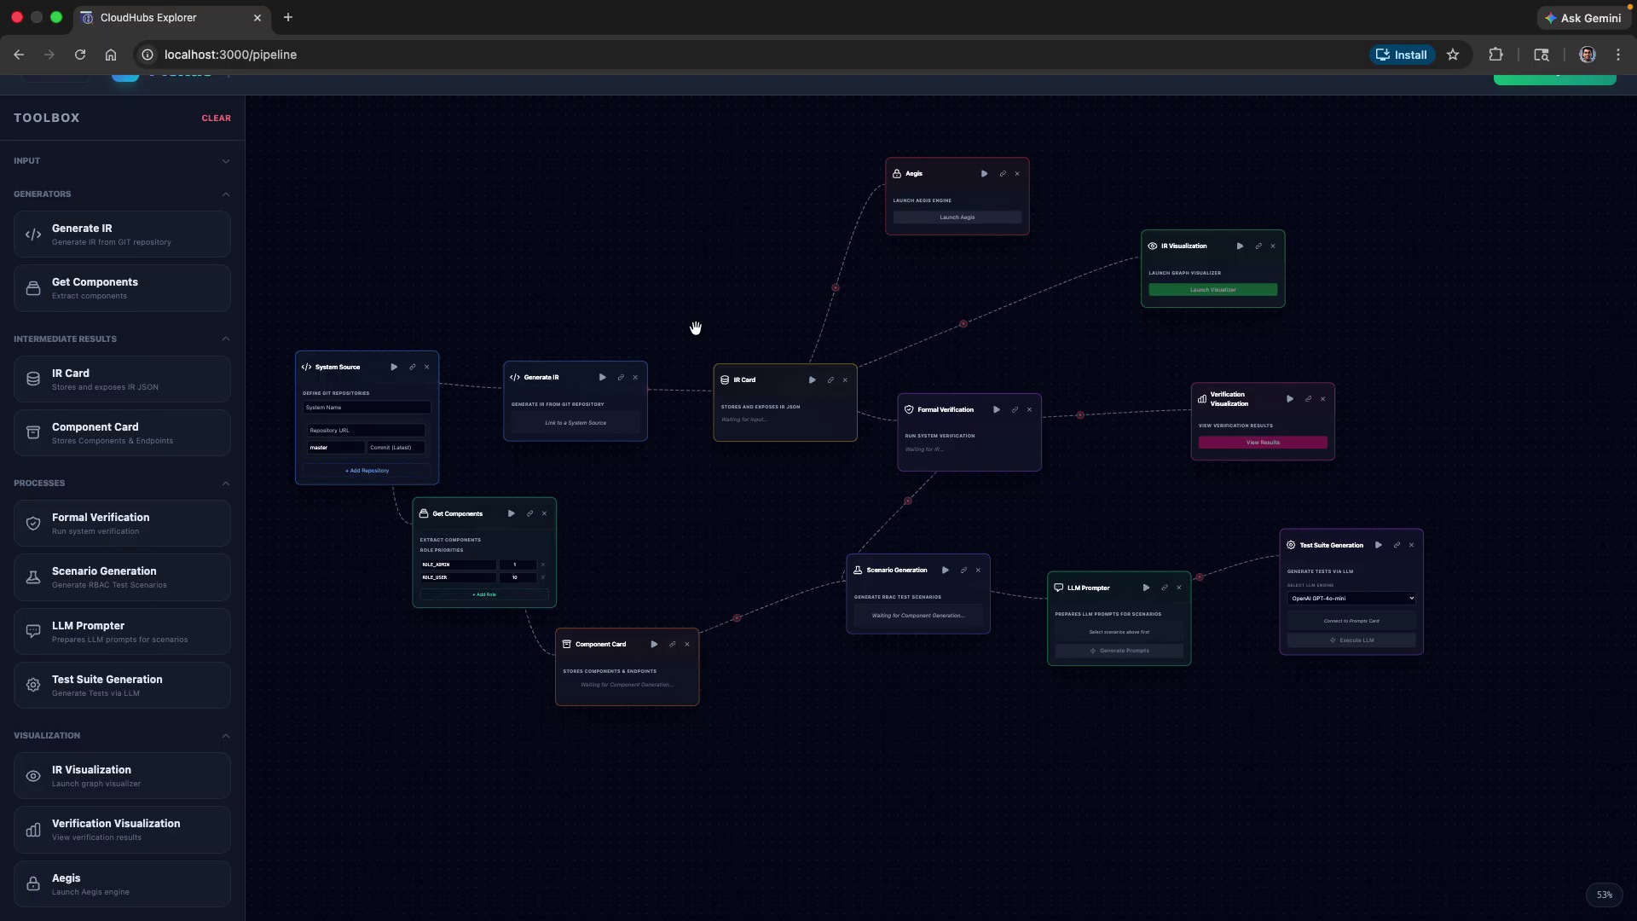
{"action": "left_click", "coordinate": [224, 121]}
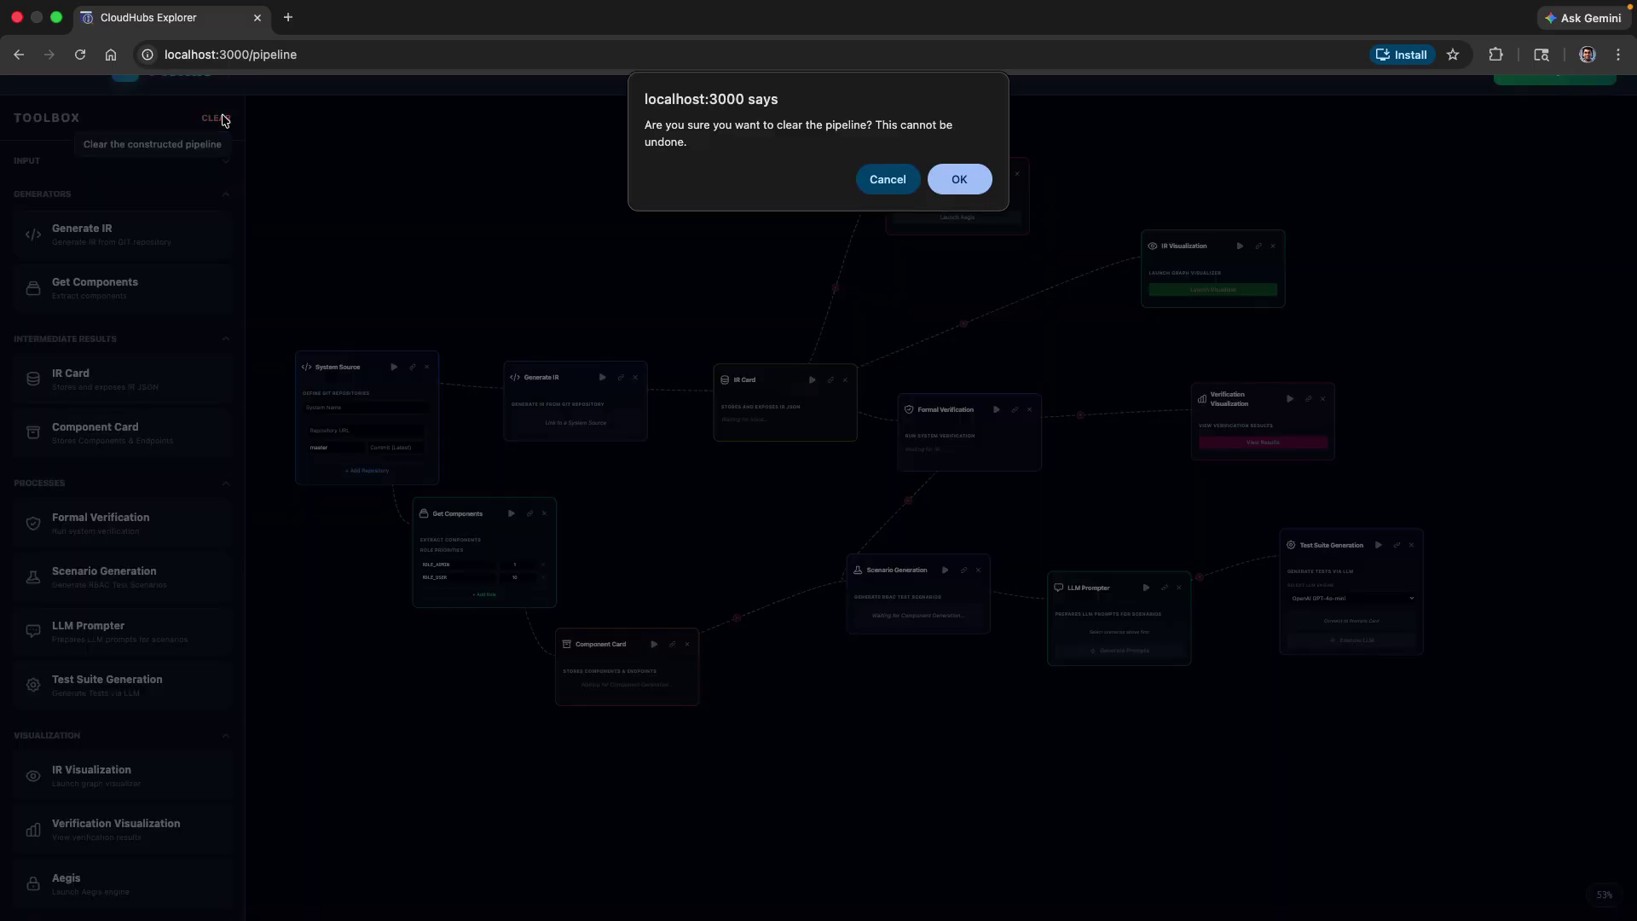
{"action": "left_click", "coordinate": [963, 181]}
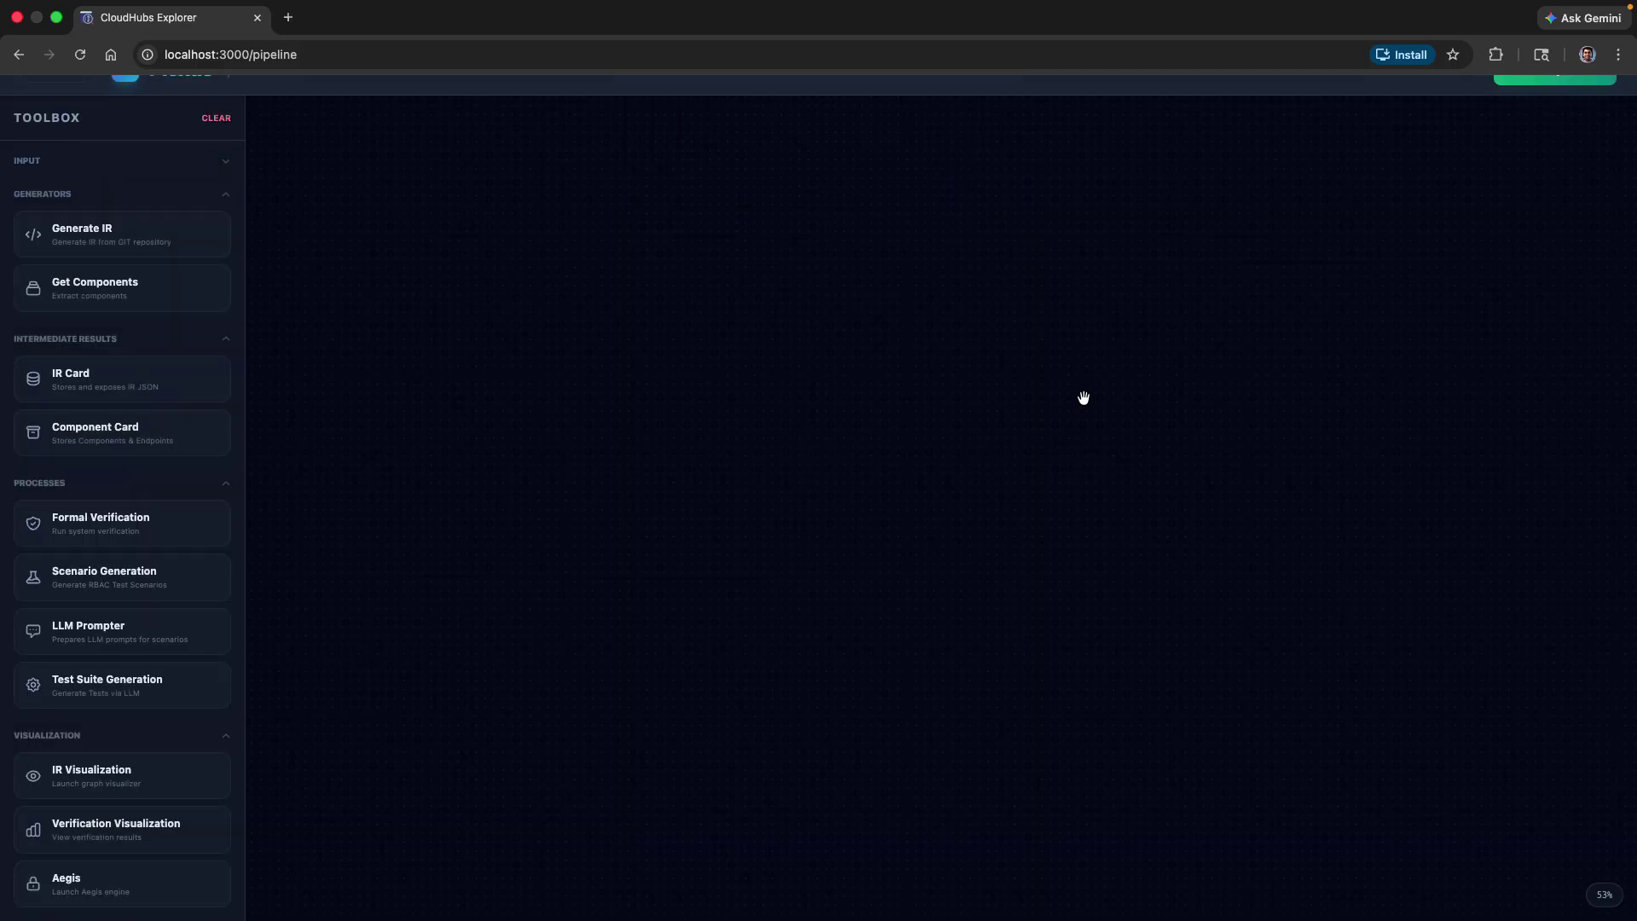